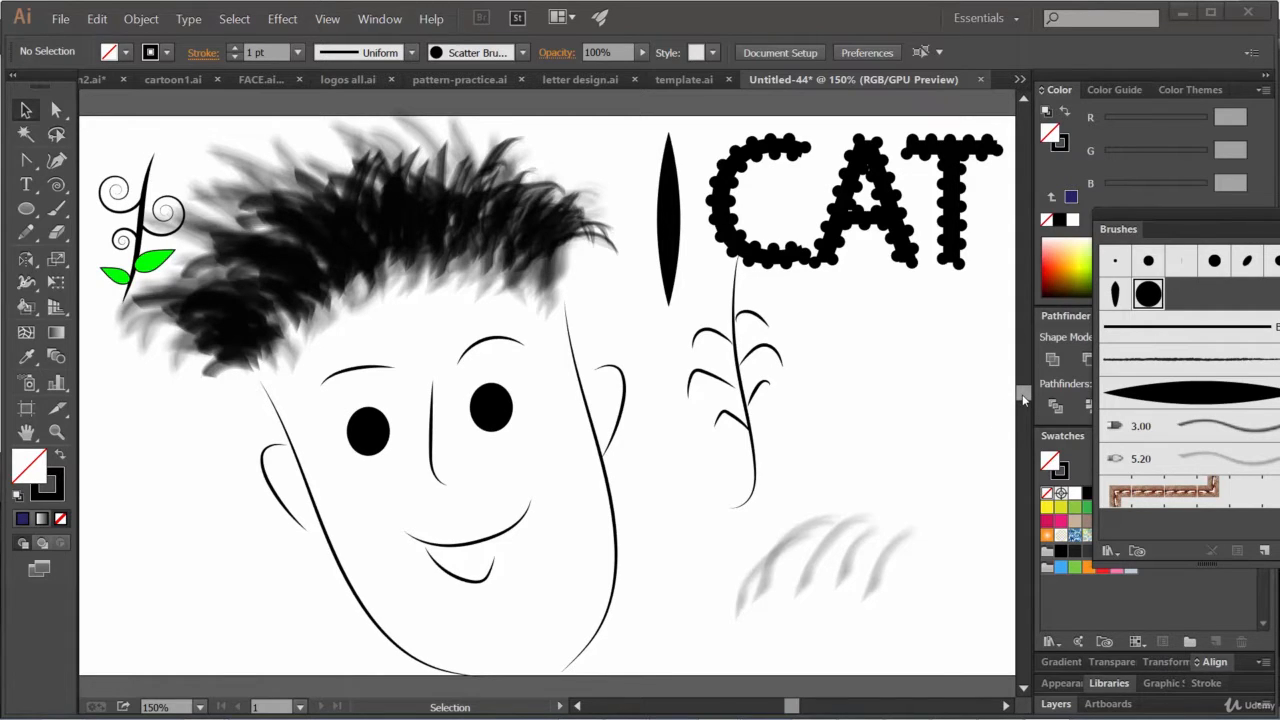
Move the Brushes panel over the artwork and start a new pattern brush
{"action": "mouse_move", "coordinate": [1198, 224]}
{"action": "left_mouse_down"}
{"action": "mouse_move", "coordinate": [439, 195]}
{"action": "mouse_move", "coordinate": [290, 178]}
{"action": "mouse_move", "coordinate": [290, 155]}
{"action": "left_mouse_up"}
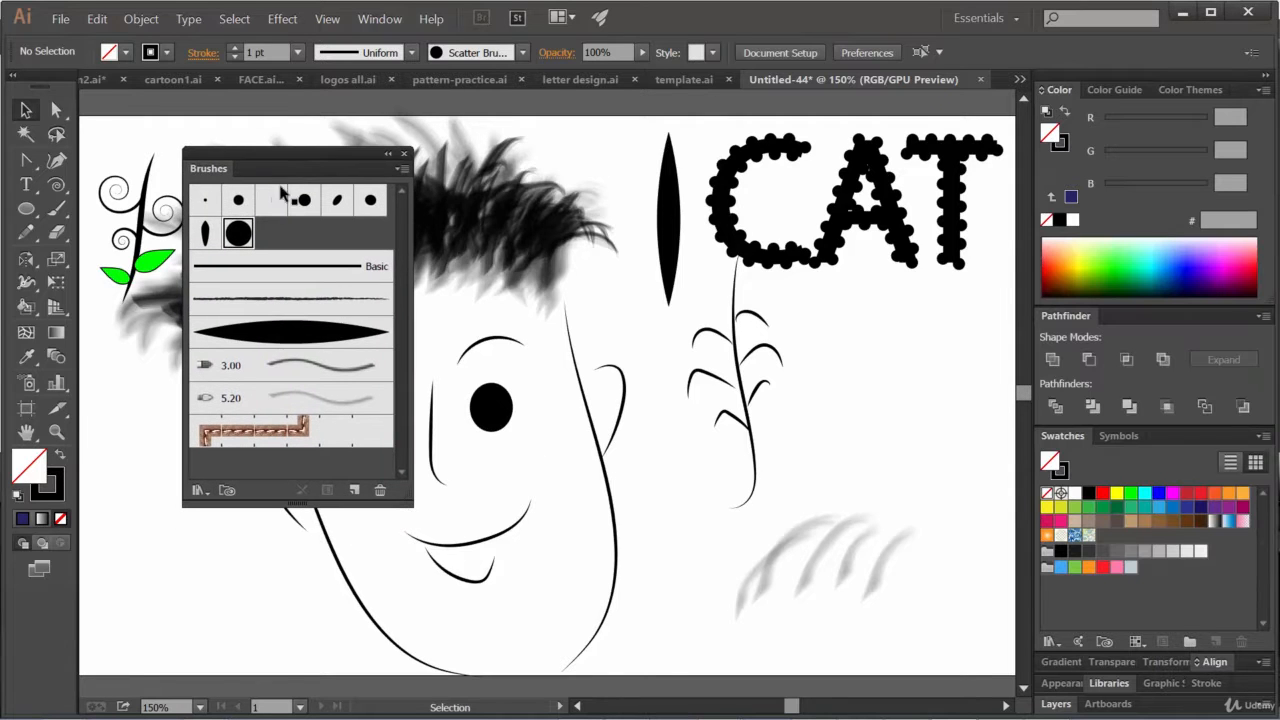
{"action": "left_click", "coordinate": [354, 490]}
{"action": "left_click", "coordinate": [680, 352]}
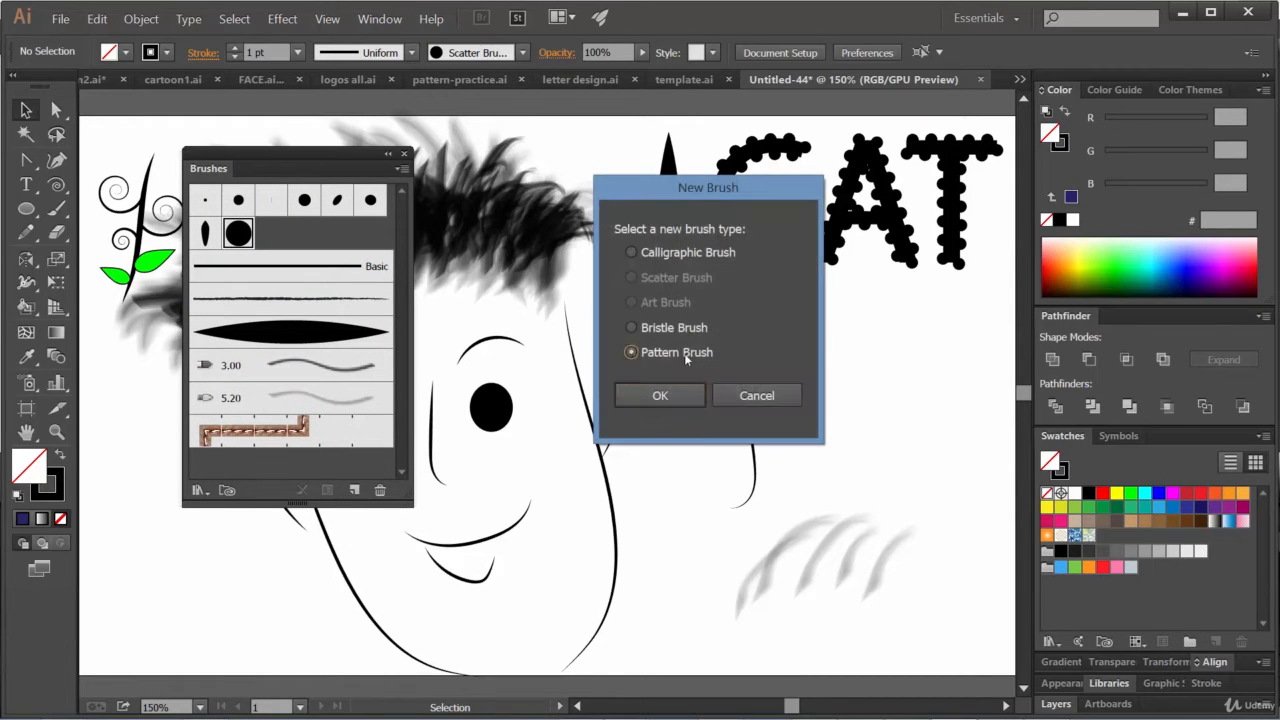
{"action": "left_click", "coordinate": [672, 396]}
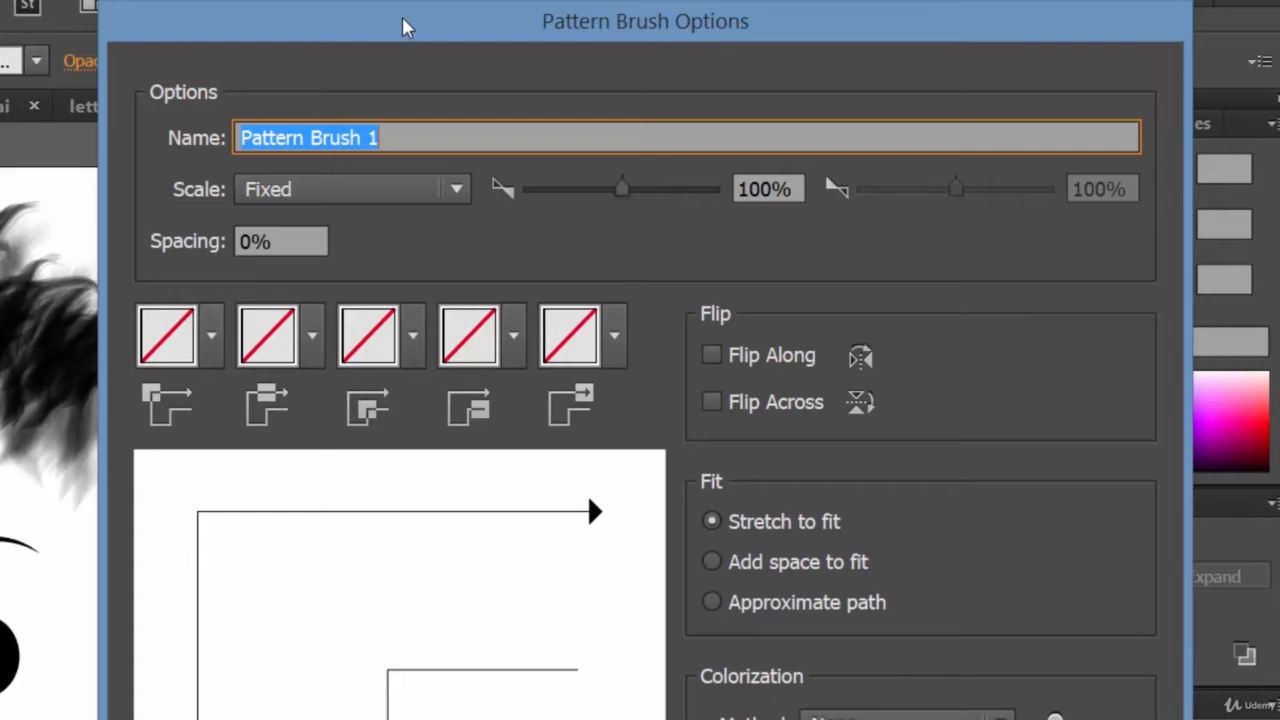
{"action": "left_click_drag", "start_coordinate": [406, 29], "coordinate": [240, 32]}
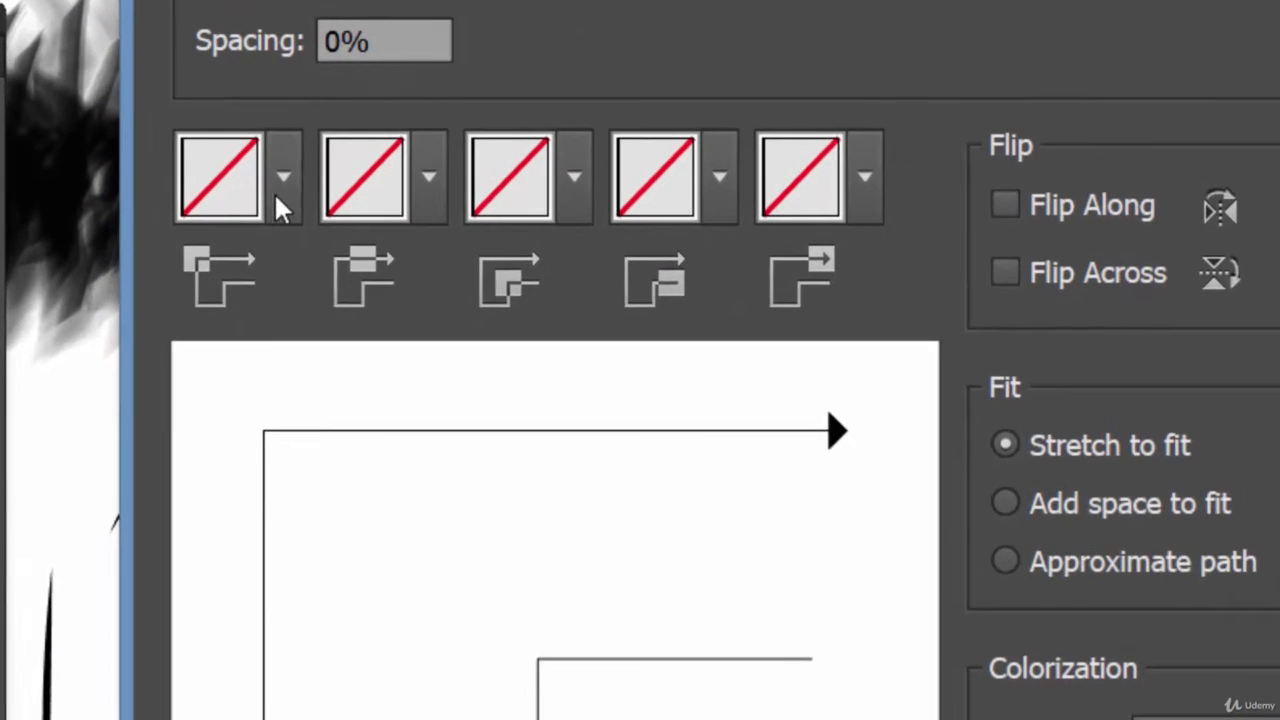
Set the pattern brush's outer corner tile to the Alyssa pattern
{"action": "left_click", "coordinate": [243, 255]}
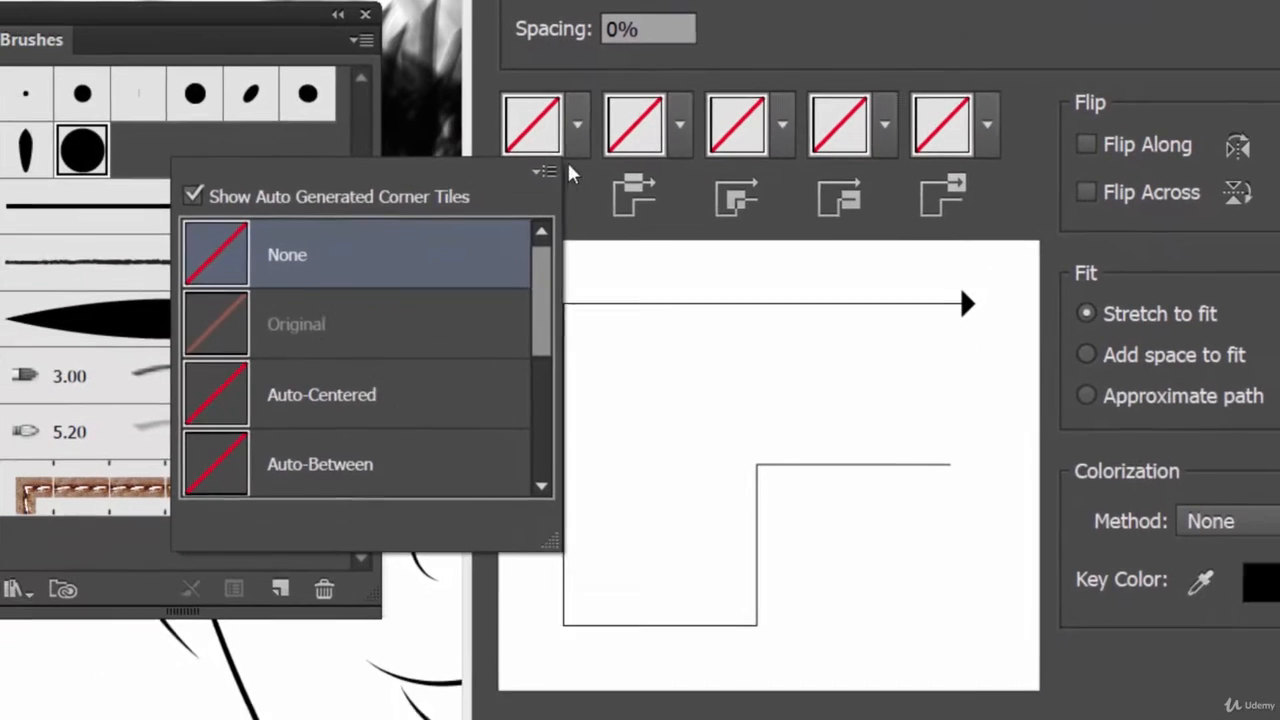
{"action": "left_click", "coordinate": [570, 175]}
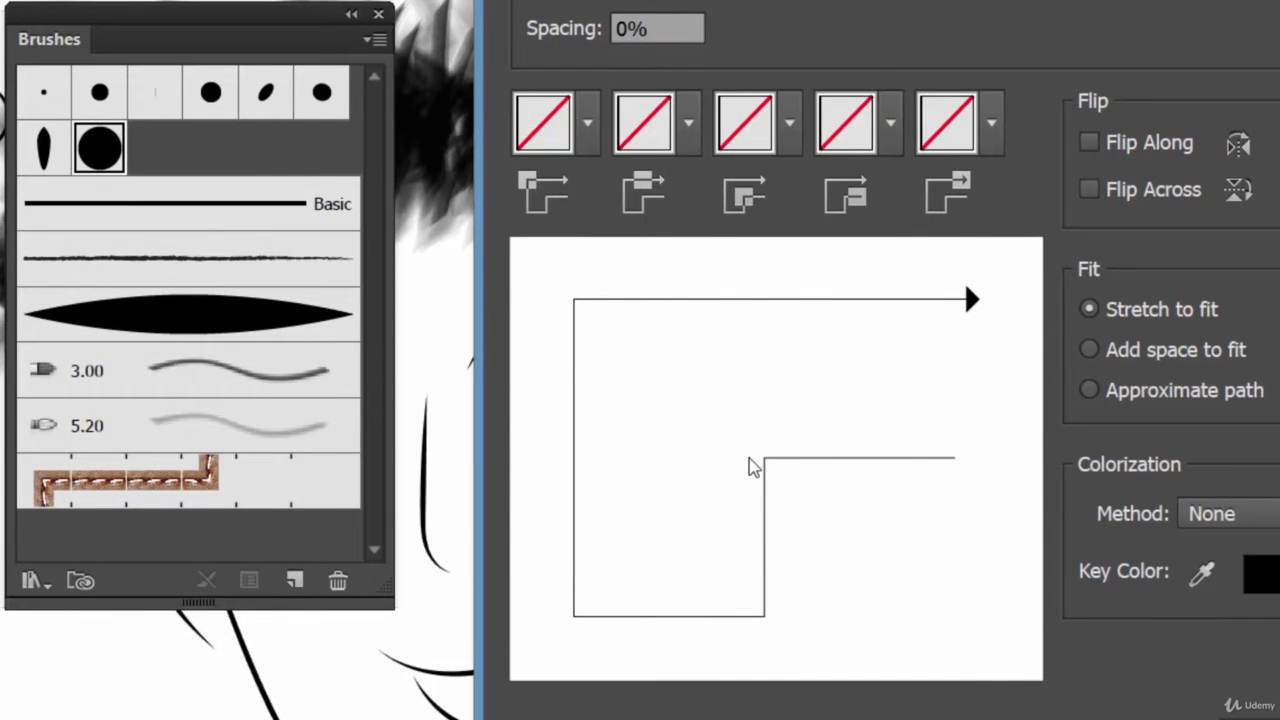
{"action": "left_click", "coordinate": [588, 122]}
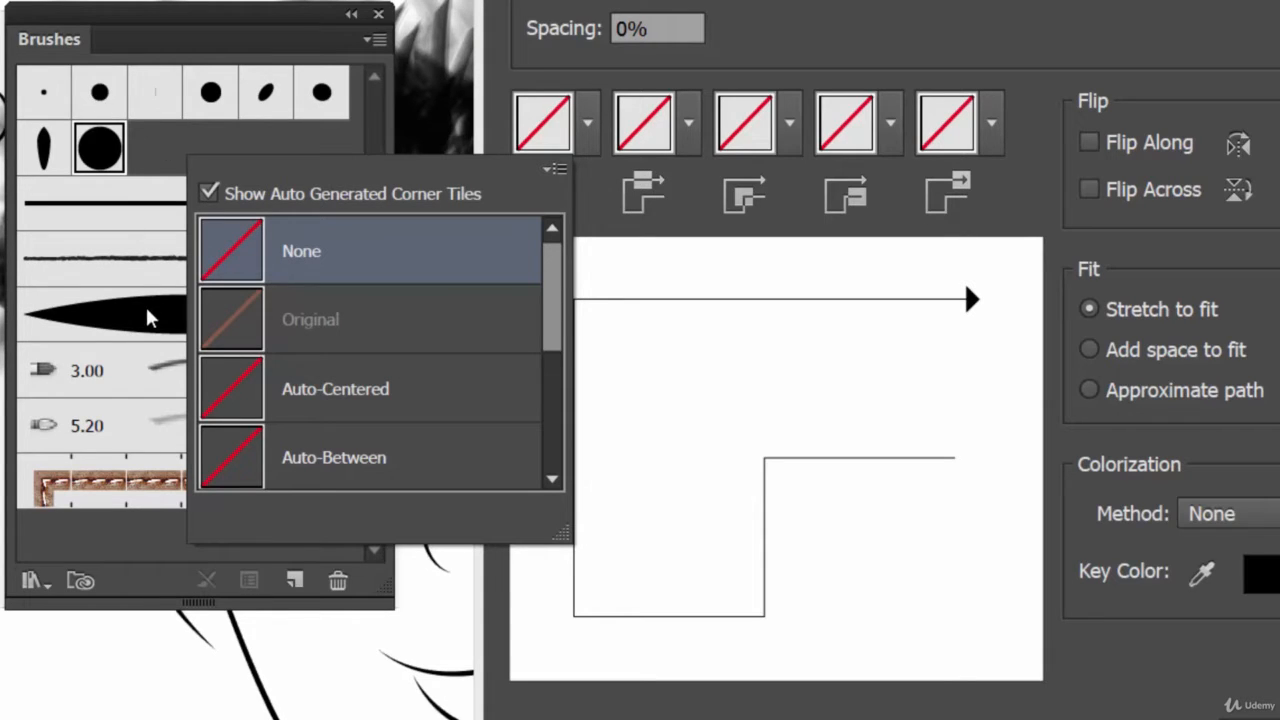
{"action": "left_click_drag", "start_coordinate": [563, 283], "coordinate": [568, 425]}
{"action": "left_click", "coordinate": [385, 392]}
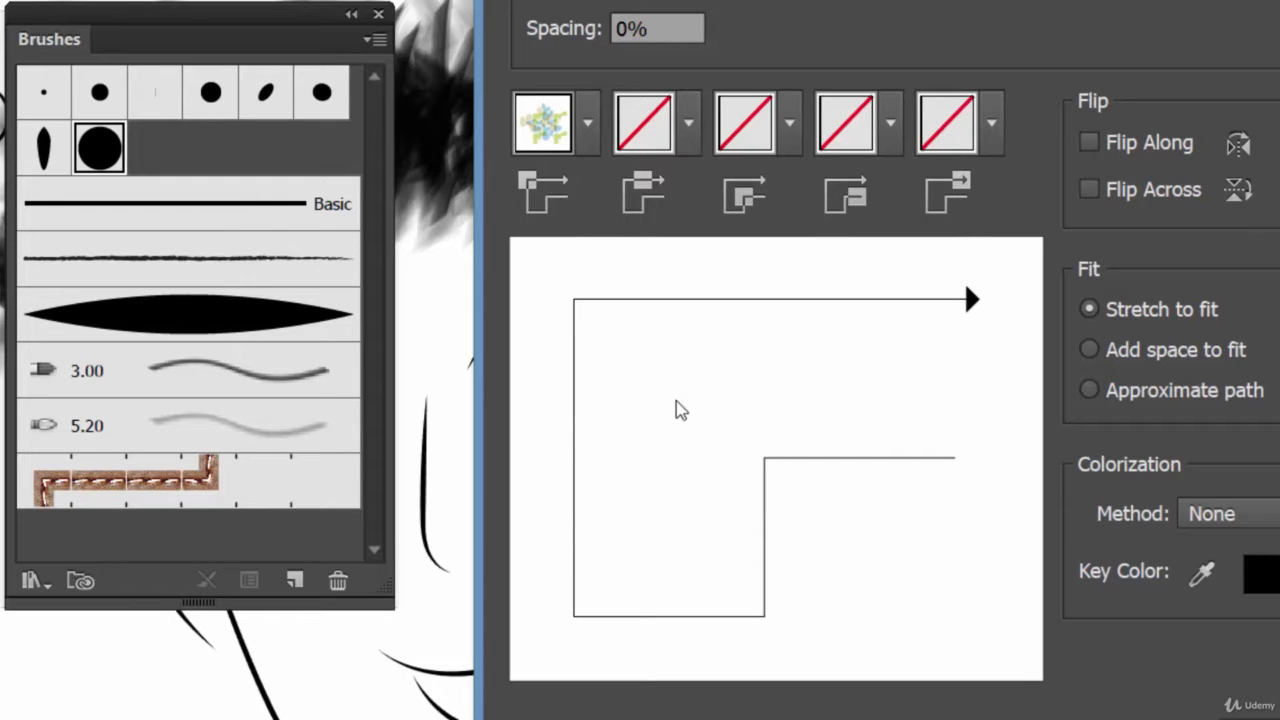
Set the pattern brush's side tile to the Jive pattern
{"action": "left_click", "coordinate": [689, 125]}
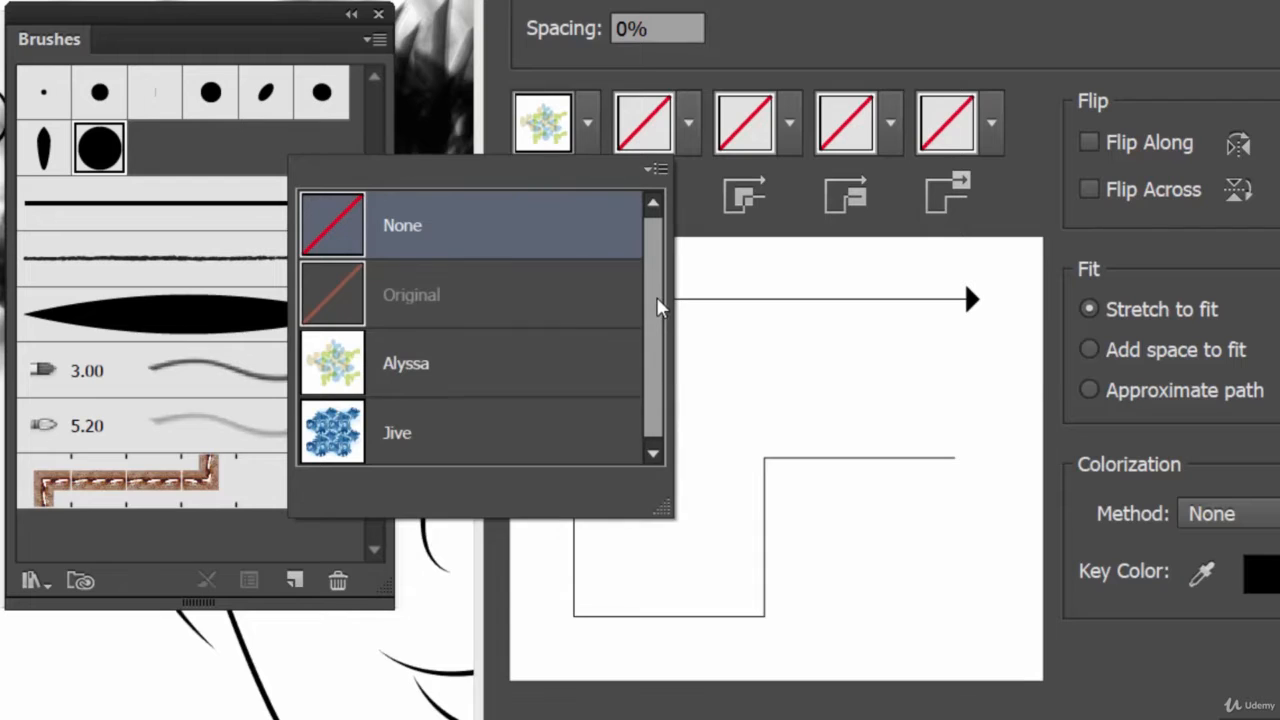
{"action": "left_click", "coordinate": [686, 295]}
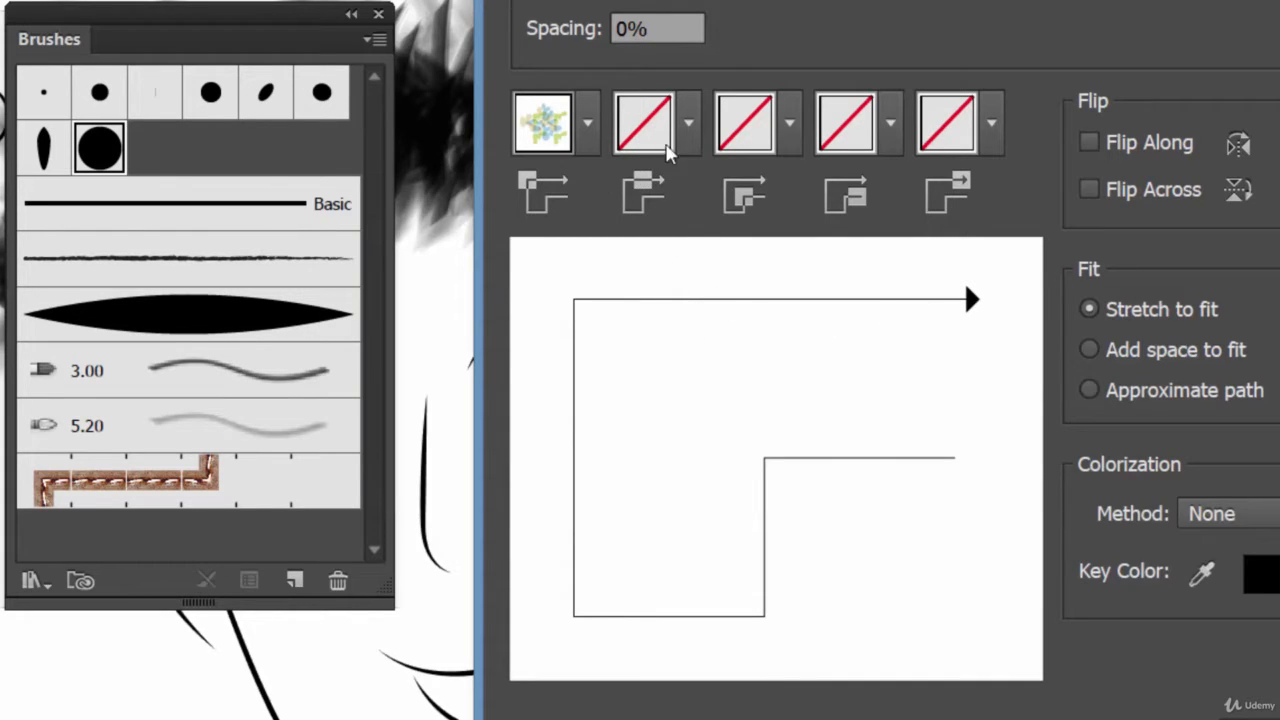
{"action": "left_click", "coordinate": [692, 138]}
{"action": "left_click", "coordinate": [470, 437]}
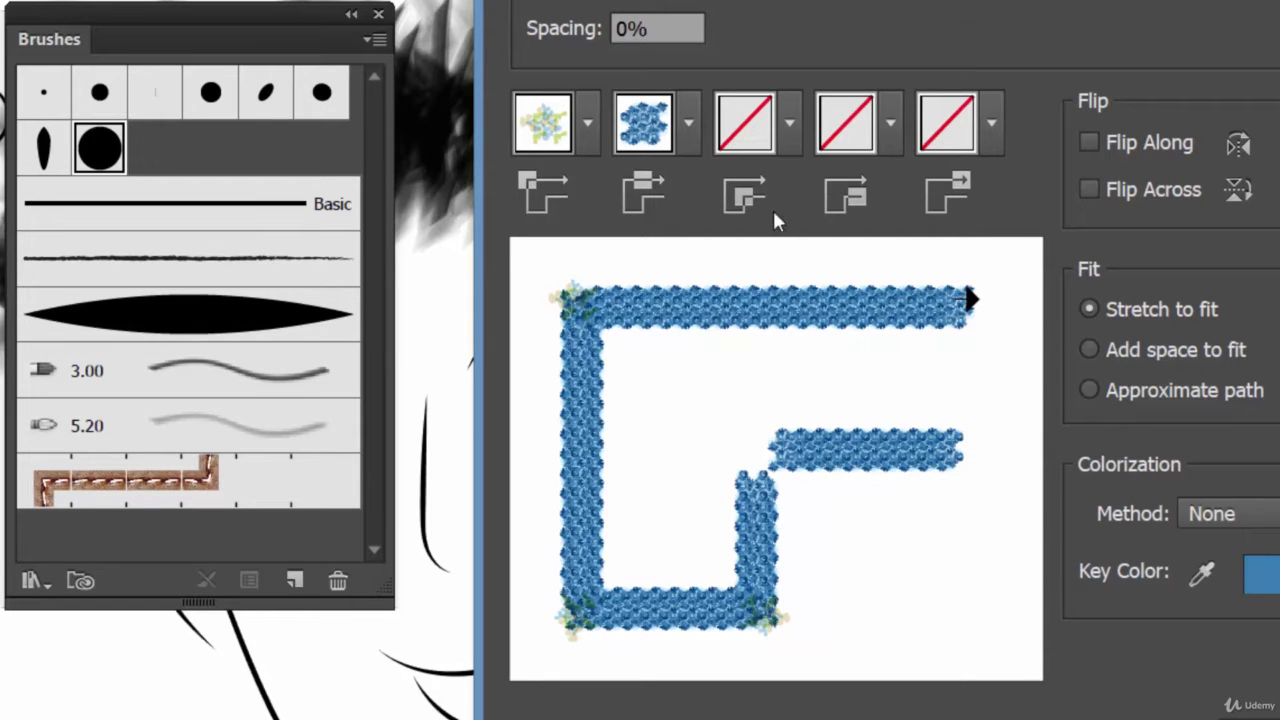
Set the inner corner tile to the Alyssa pattern and create the pattern brush
{"action": "left_click", "coordinate": [788, 125]}
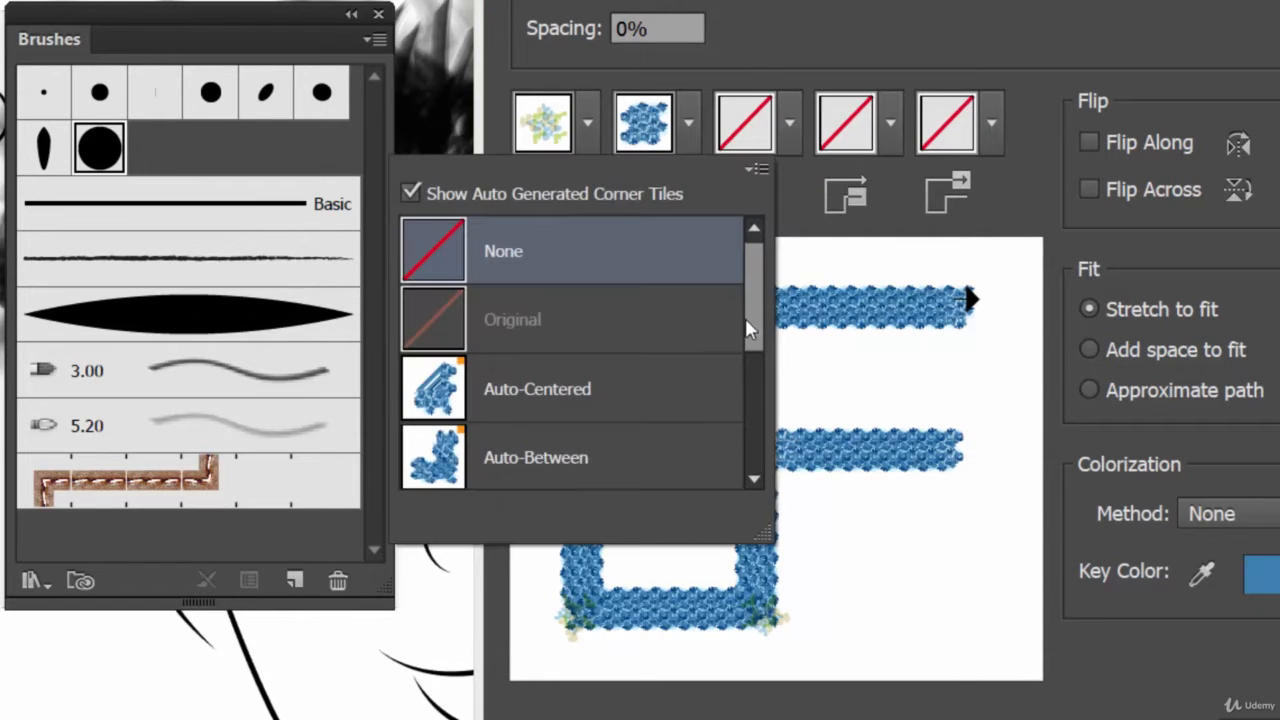
{"action": "left_click_drag", "start_coordinate": [748, 318], "coordinate": [760, 400]}
{"action": "left_click", "coordinate": [768, 457]}
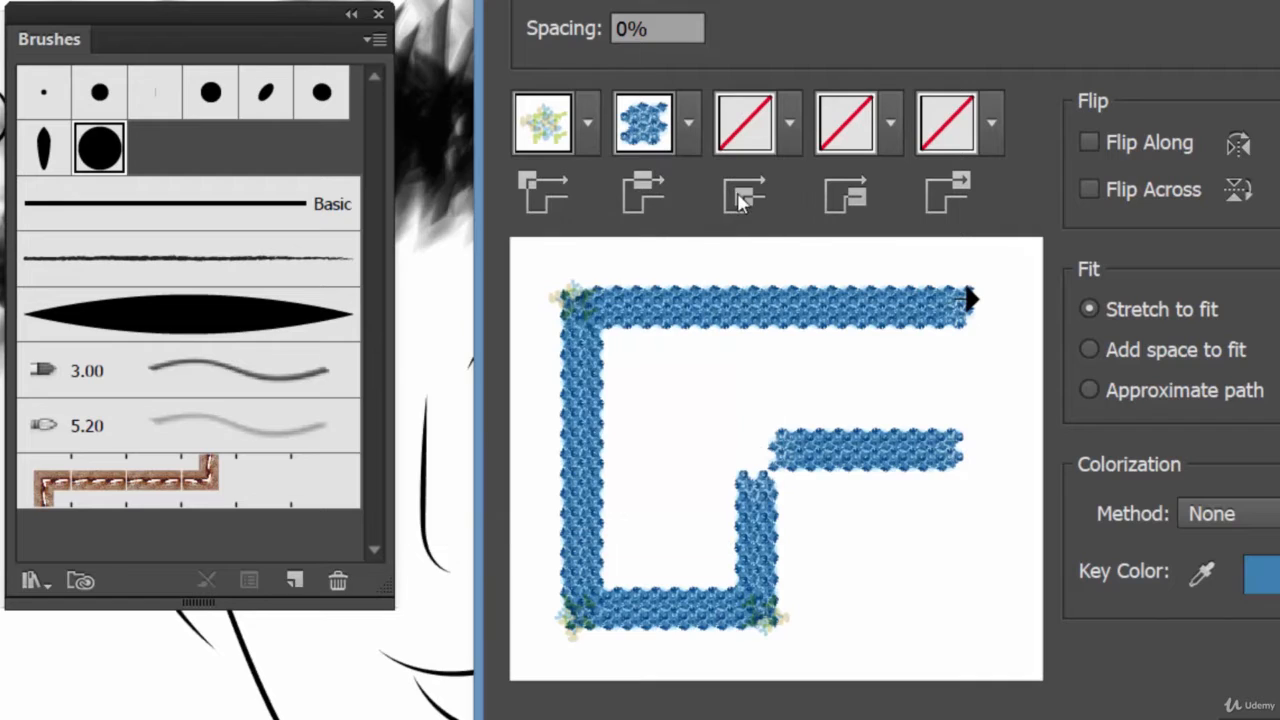
{"action": "left_click", "coordinate": [790, 120]}
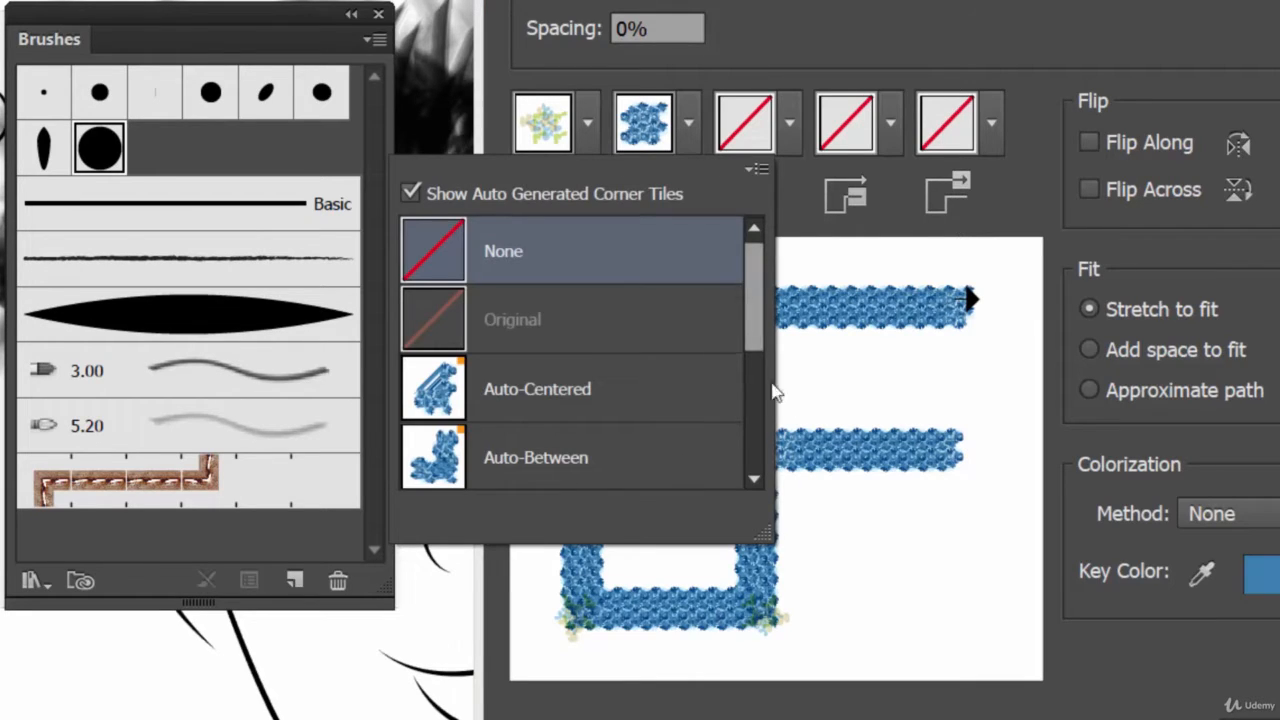
{"action": "left_click_drag", "start_coordinate": [770, 385], "coordinate": [782, 468]}
{"action": "left_click", "coordinate": [551, 477]}
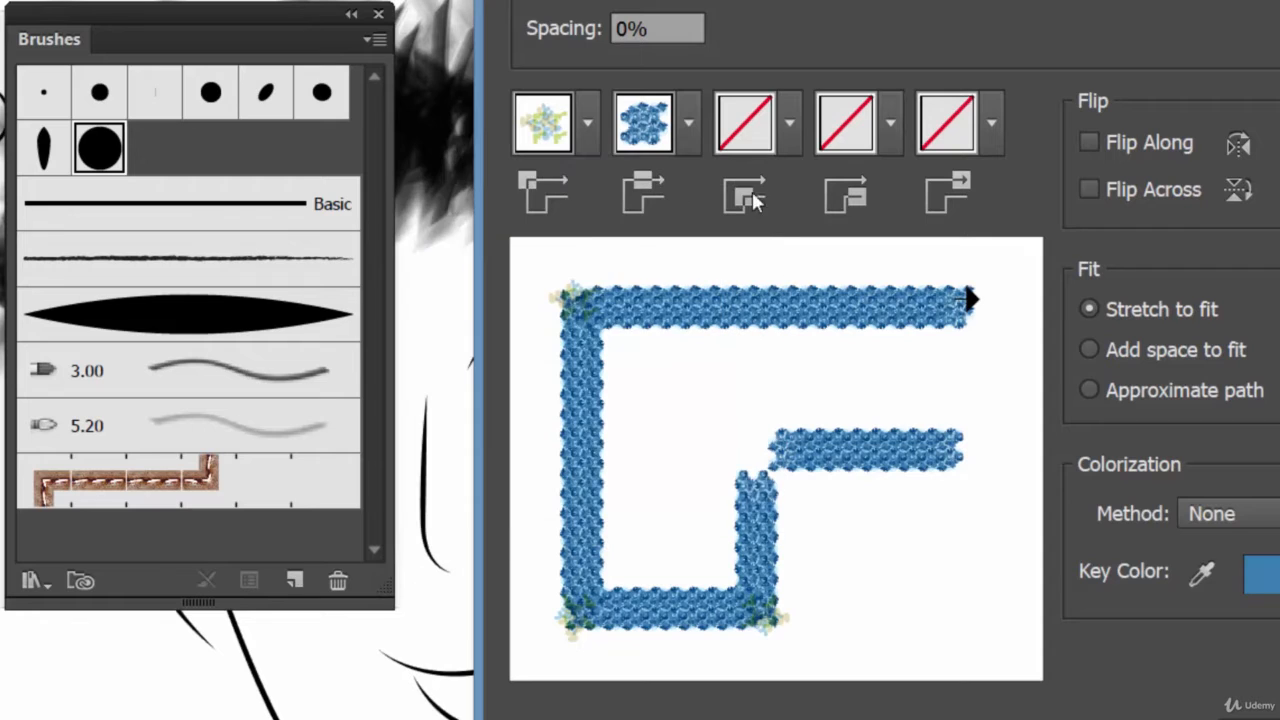
{"action": "left_click", "coordinate": [784, 118]}
{"action": "left_click", "coordinate": [607, 397]}
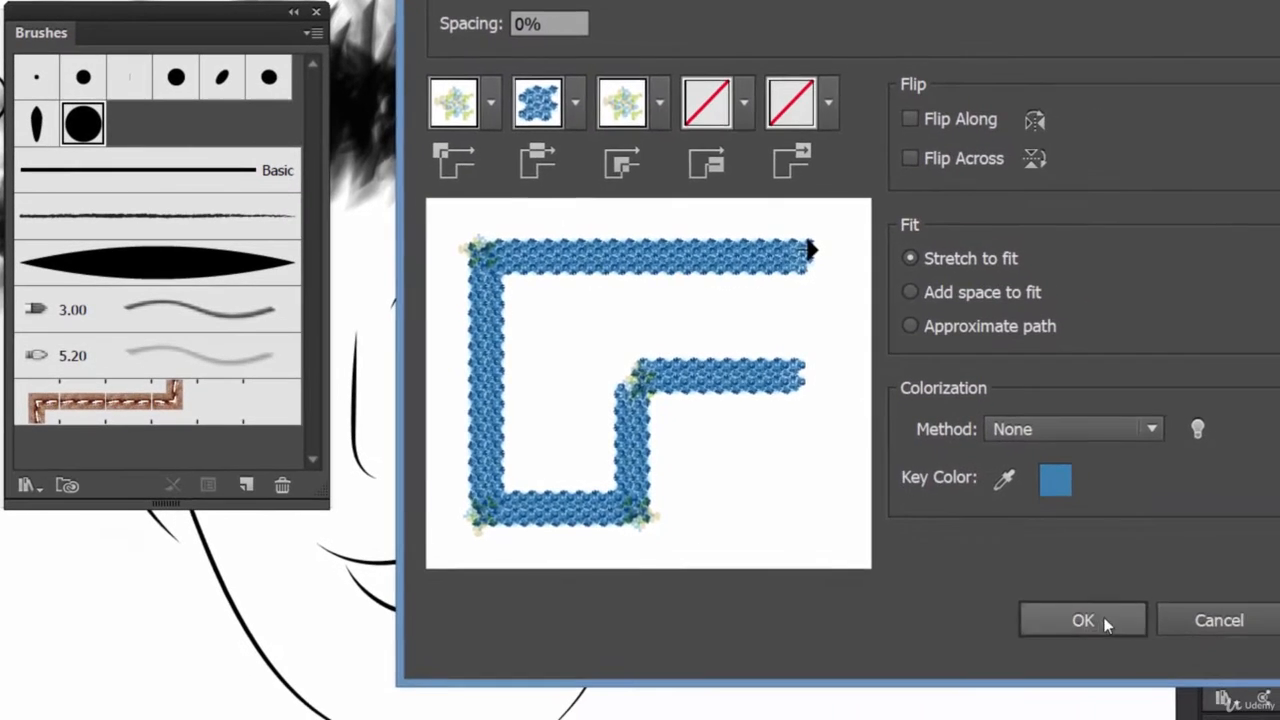
{"action": "left_click", "coordinate": [1100, 617]}
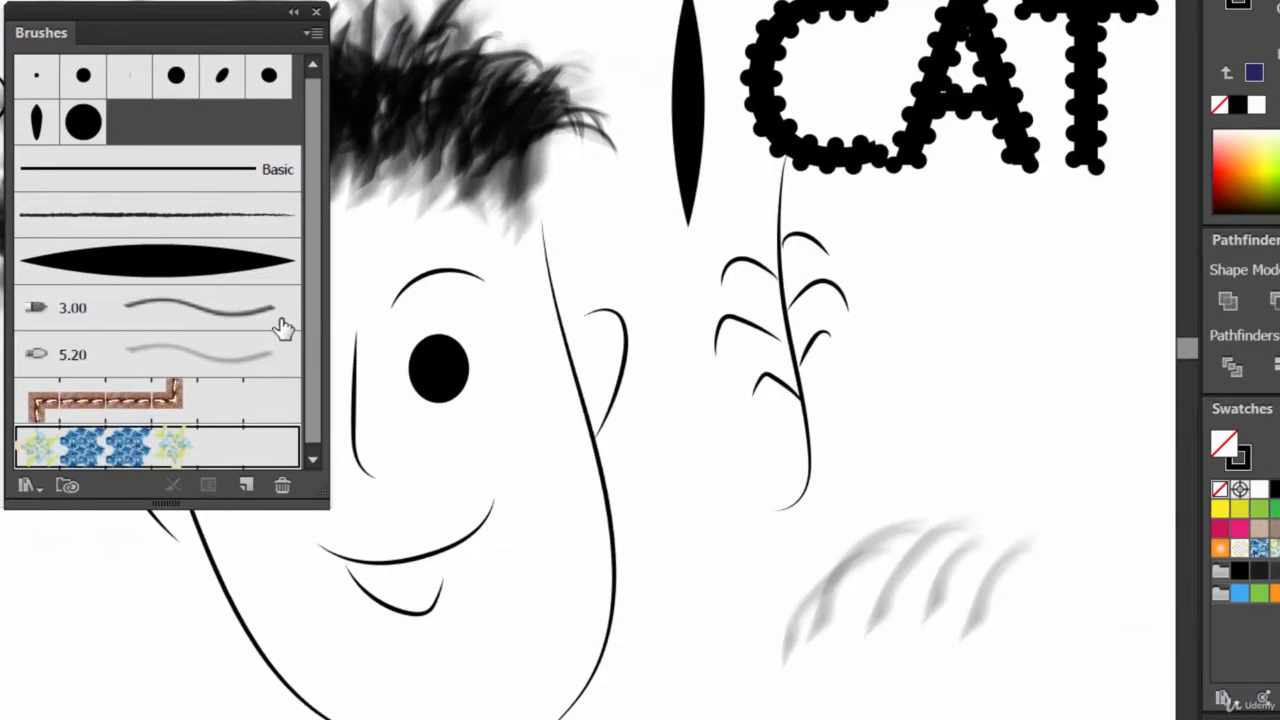
Draw a wide ellipse beside the face, below the CAT lettering, and apply the new floral pattern brush to its stroke
{"action": "scroll", "coordinate": [309, 320], "scroll_direction": "down", "scroll_amount": 1}
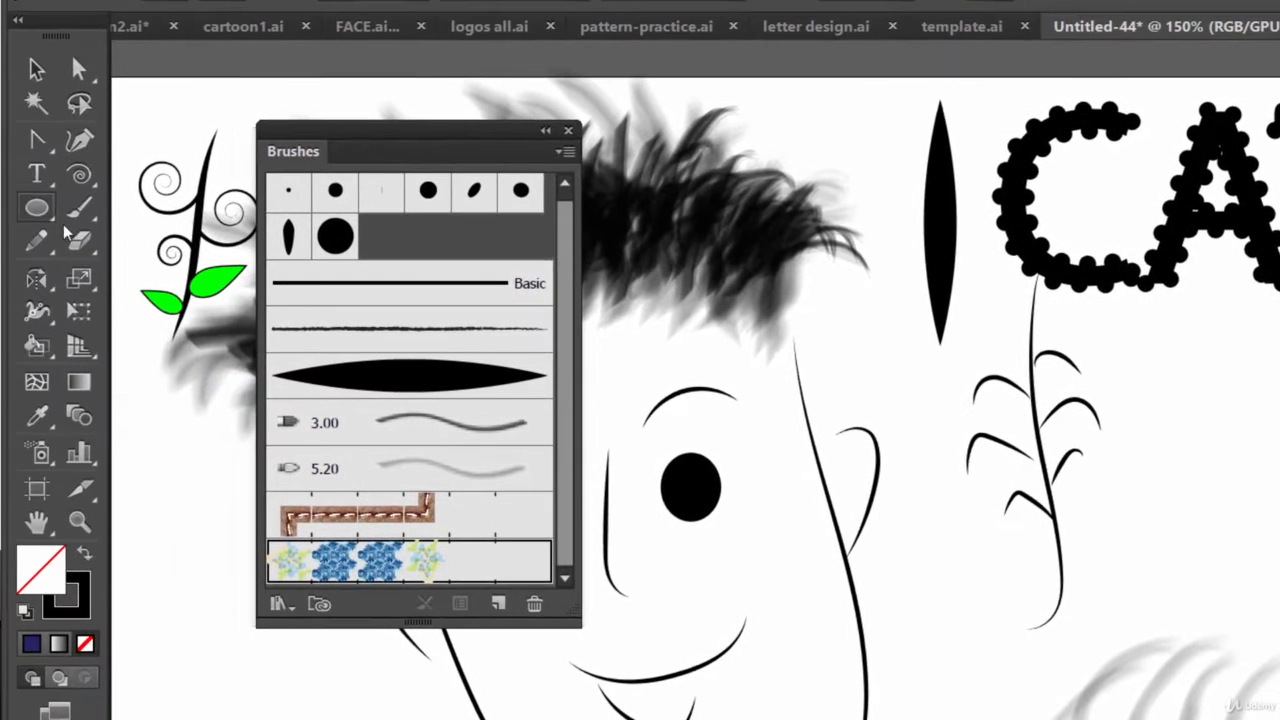
{"action": "left_click", "coordinate": [37, 208]}
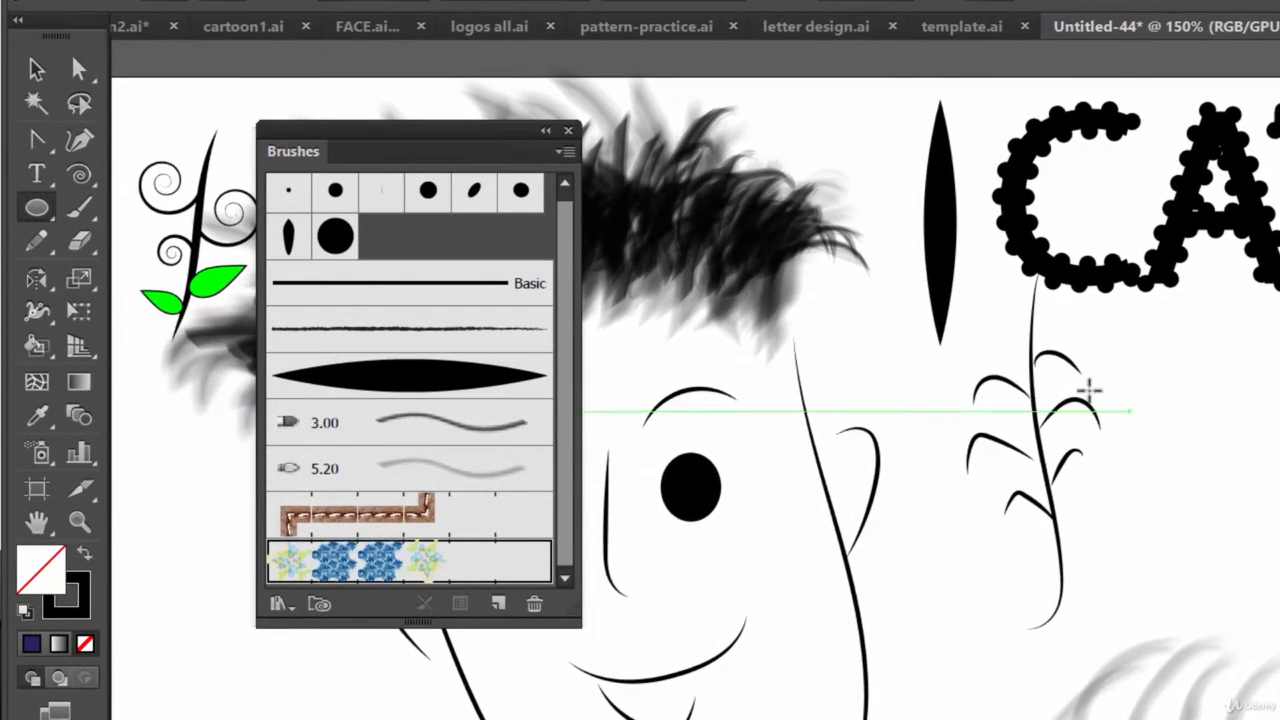
{"action": "left_click_drag", "start_coordinate": [930, 410], "coordinate": [1279, 719]}
{"action": "left_click_drag", "start_coordinate": [1205, 652], "coordinate": [1222, 678]}
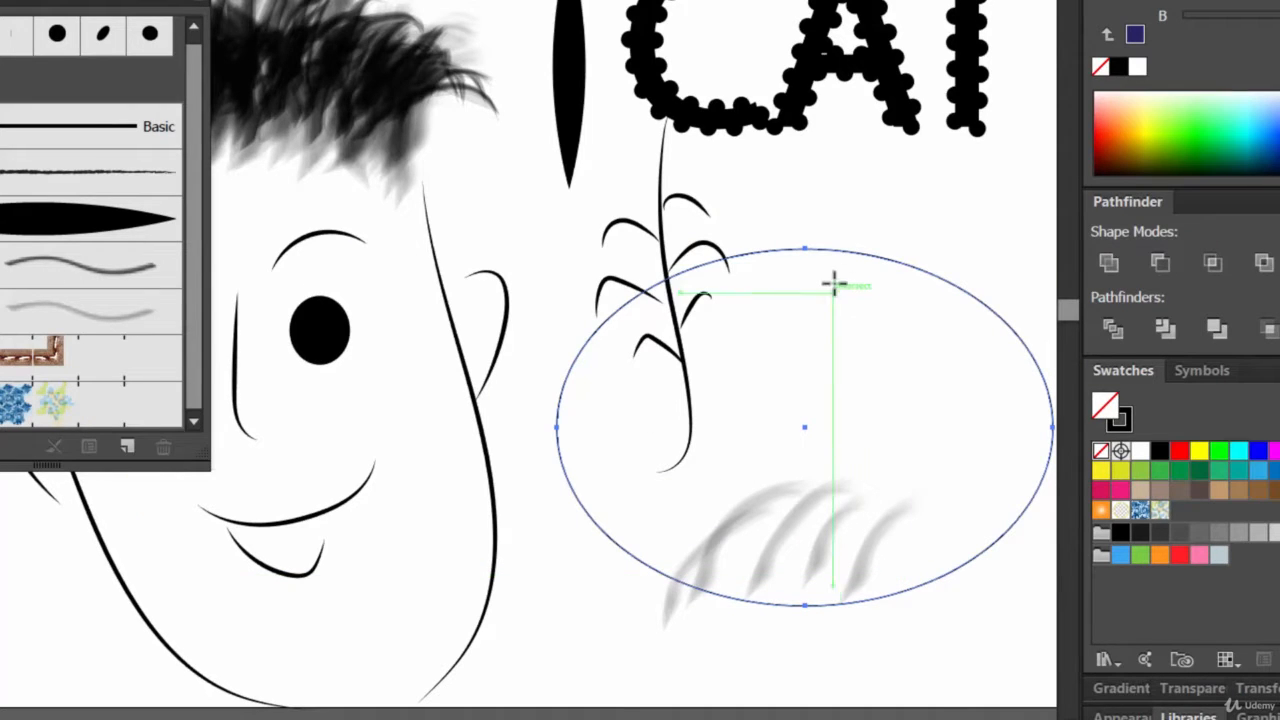
{"action": "left_click", "coordinate": [105, 416]}
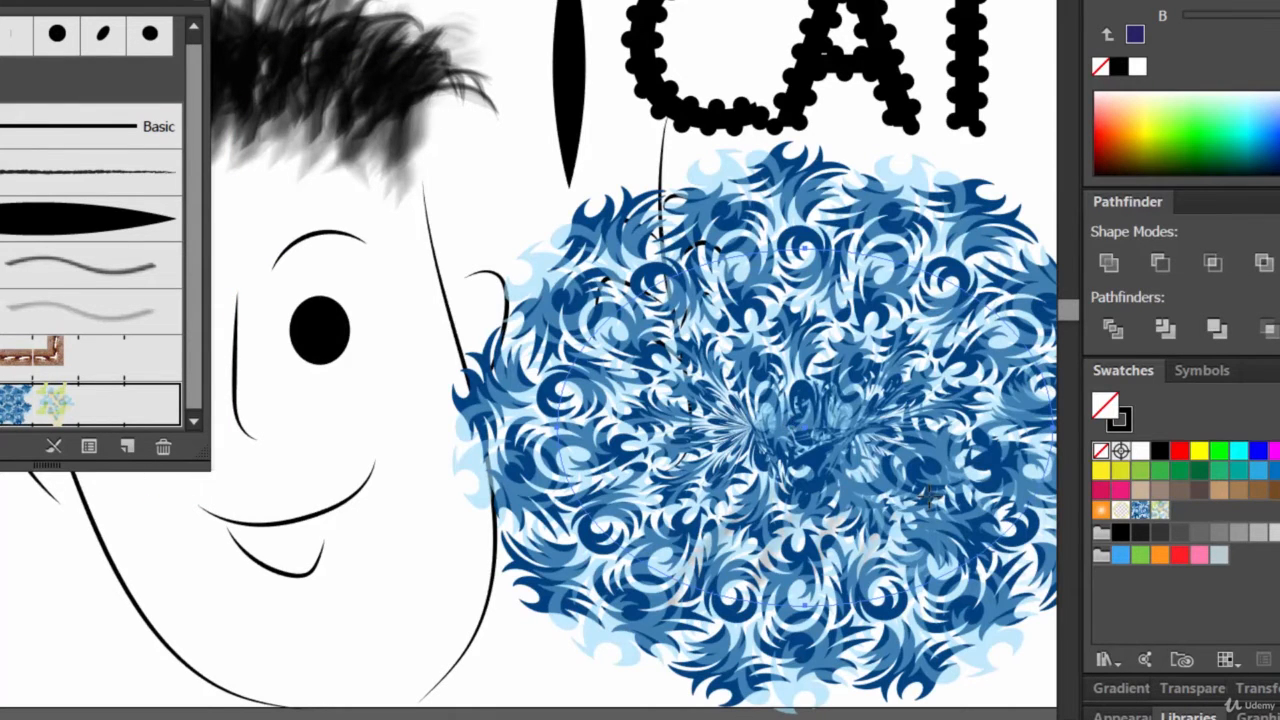
Reduce the pattern brush's fixed scale to 16% and apply the change to the ellipse's stroke
{"action": "double_click", "coordinate": [46, 410]}
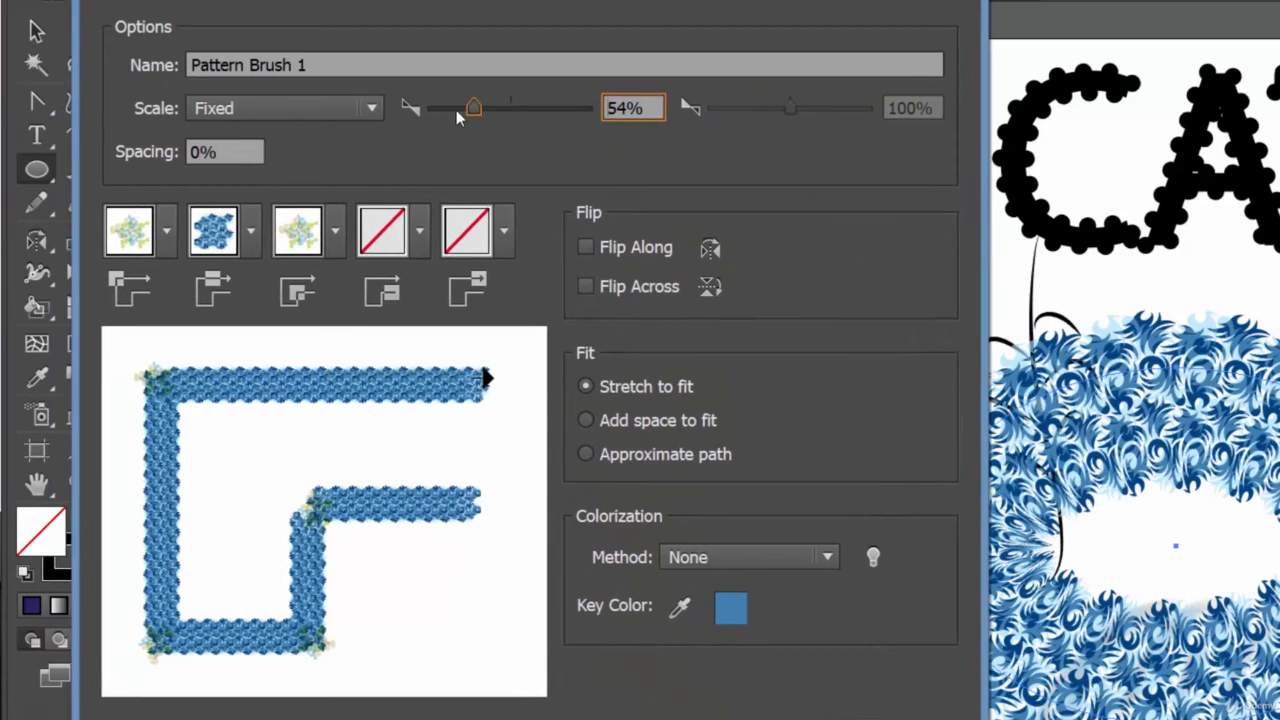
{"action": "left_click_drag", "start_coordinate": [457, 115], "coordinate": [447, 106]}
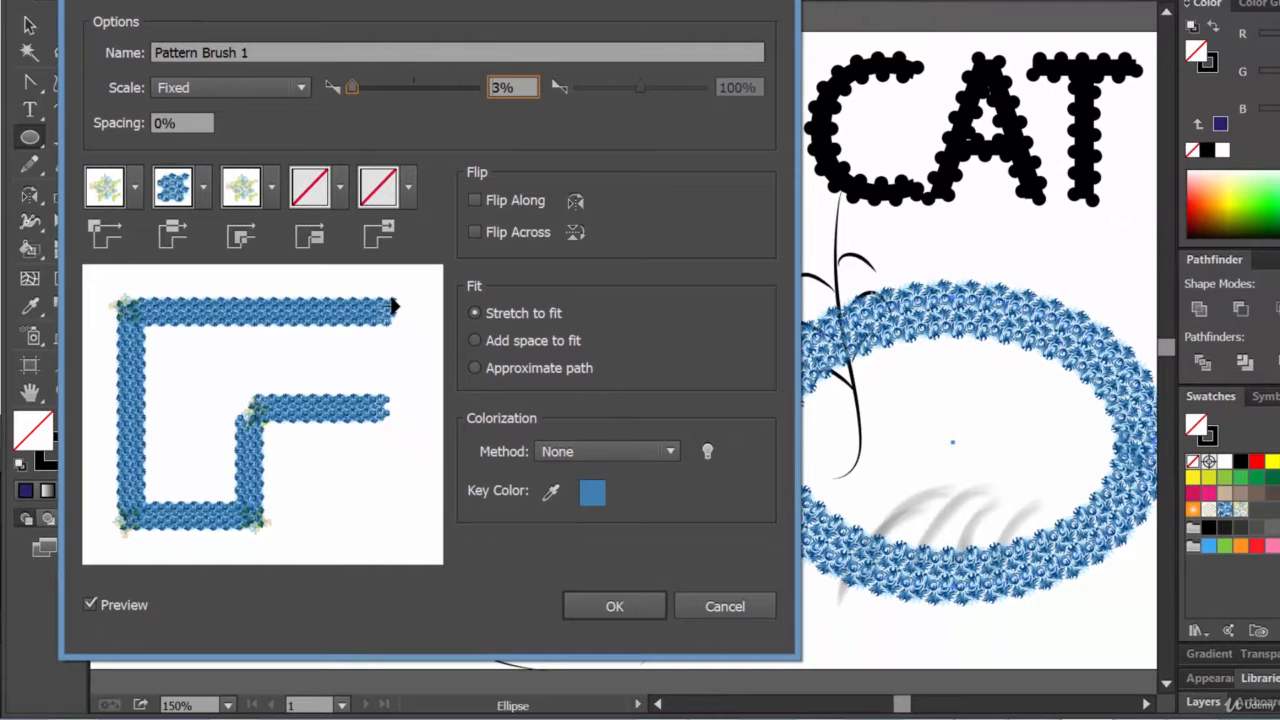
{"action": "mouse_move", "coordinate": [407, 3]}
{"action": "left_mouse_down"}
{"action": "mouse_move", "coordinate": [515, 44]}
{"action": "mouse_move", "coordinate": [291, 3]}
{"action": "mouse_move", "coordinate": [440, 20]}
{"action": "left_mouse_up"}
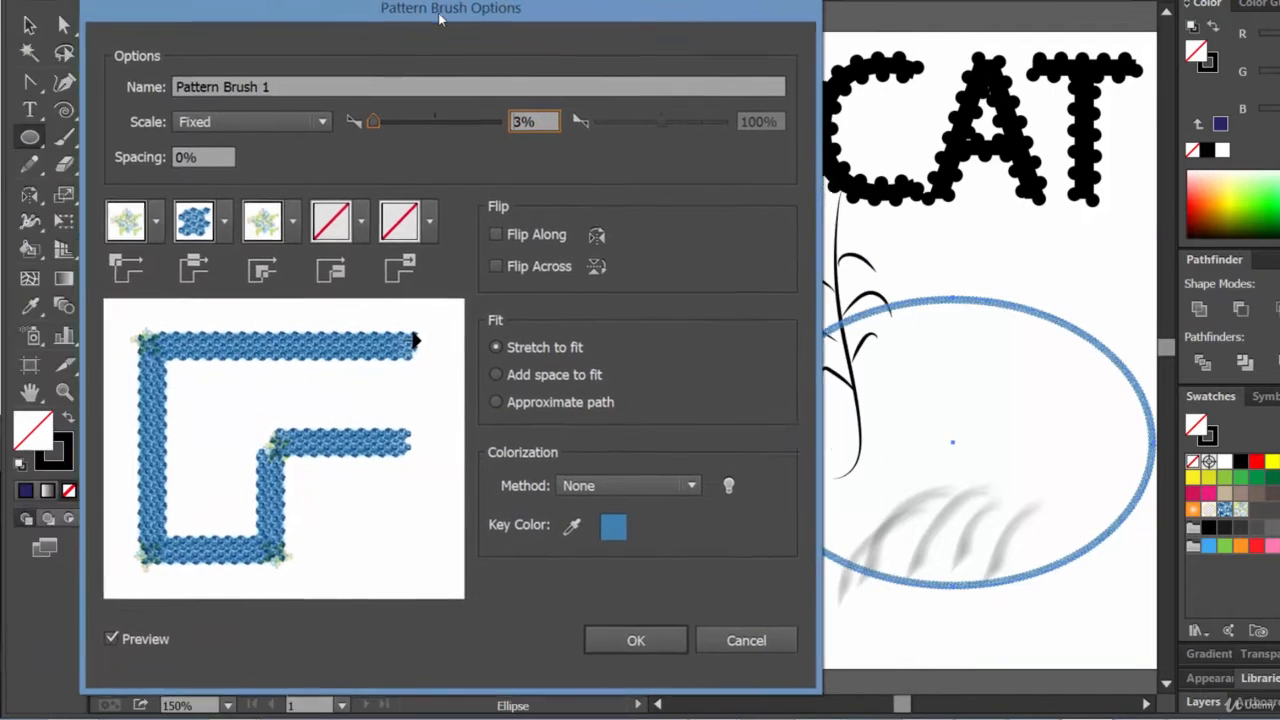
{"action": "left_click", "coordinate": [383, 123]}
{"action": "type", "text": "16"}
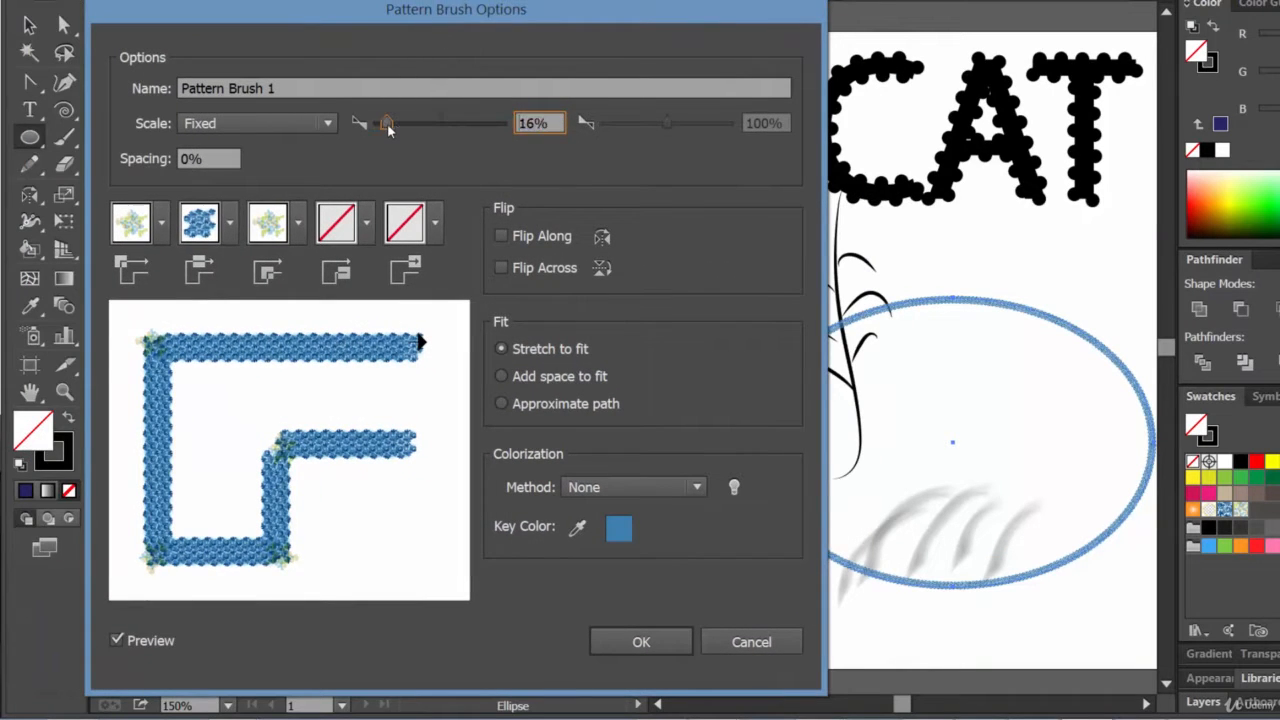
{"action": "left_click", "coordinate": [677, 650]}
{"action": "left_click", "coordinate": [704, 349]}
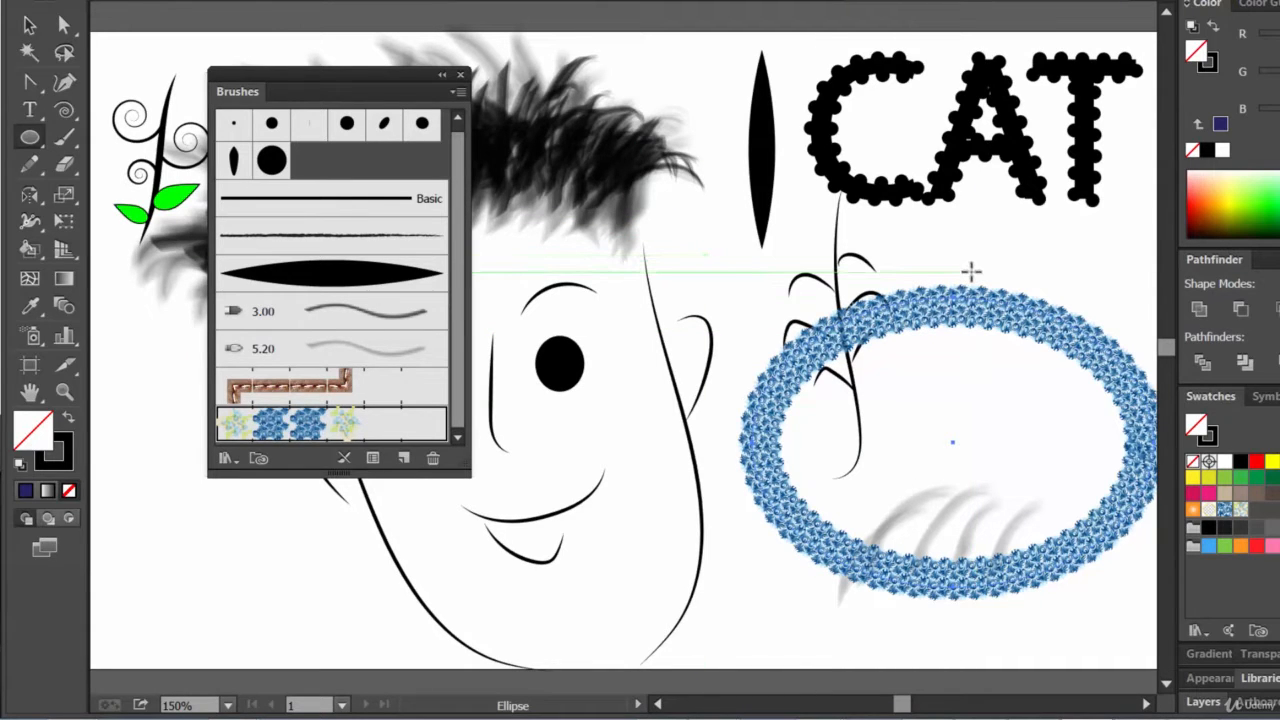
Create a new blank document
{"action": "left_click", "coordinate": [66, 1]}
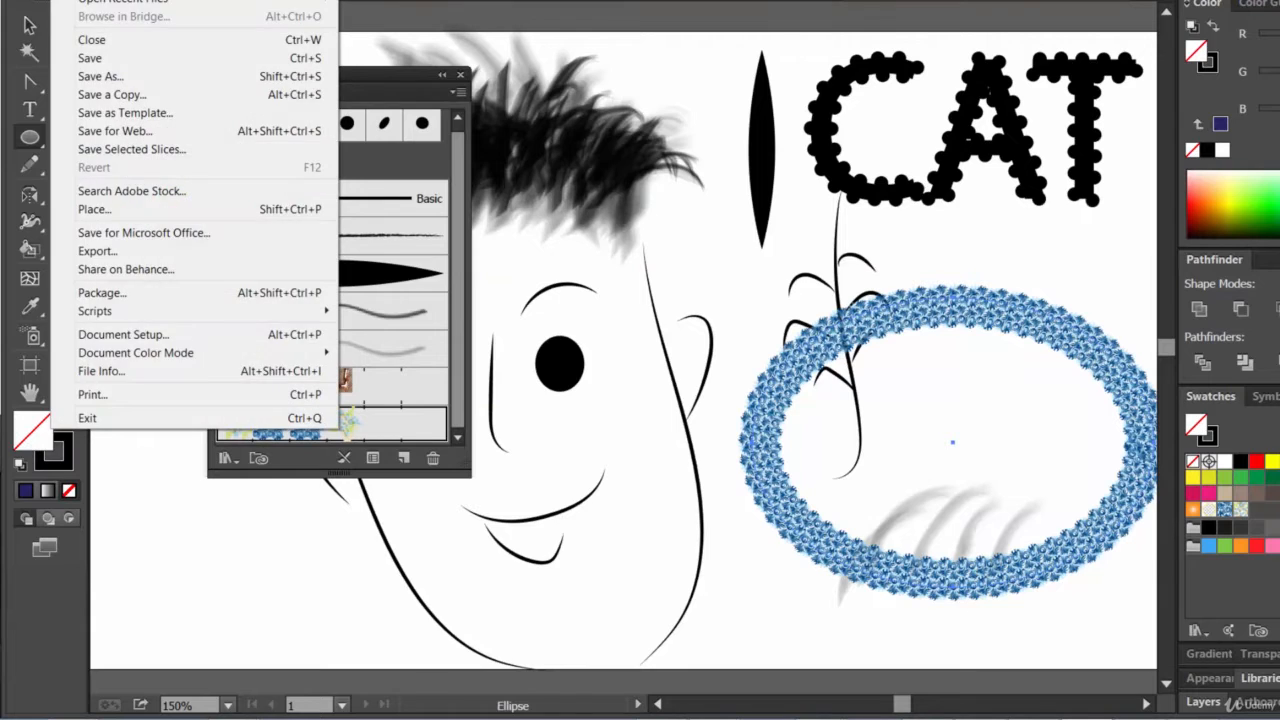
{"action": "left_click", "coordinate": [84, 1]}
{"action": "left_click", "coordinate": [847, 593]}
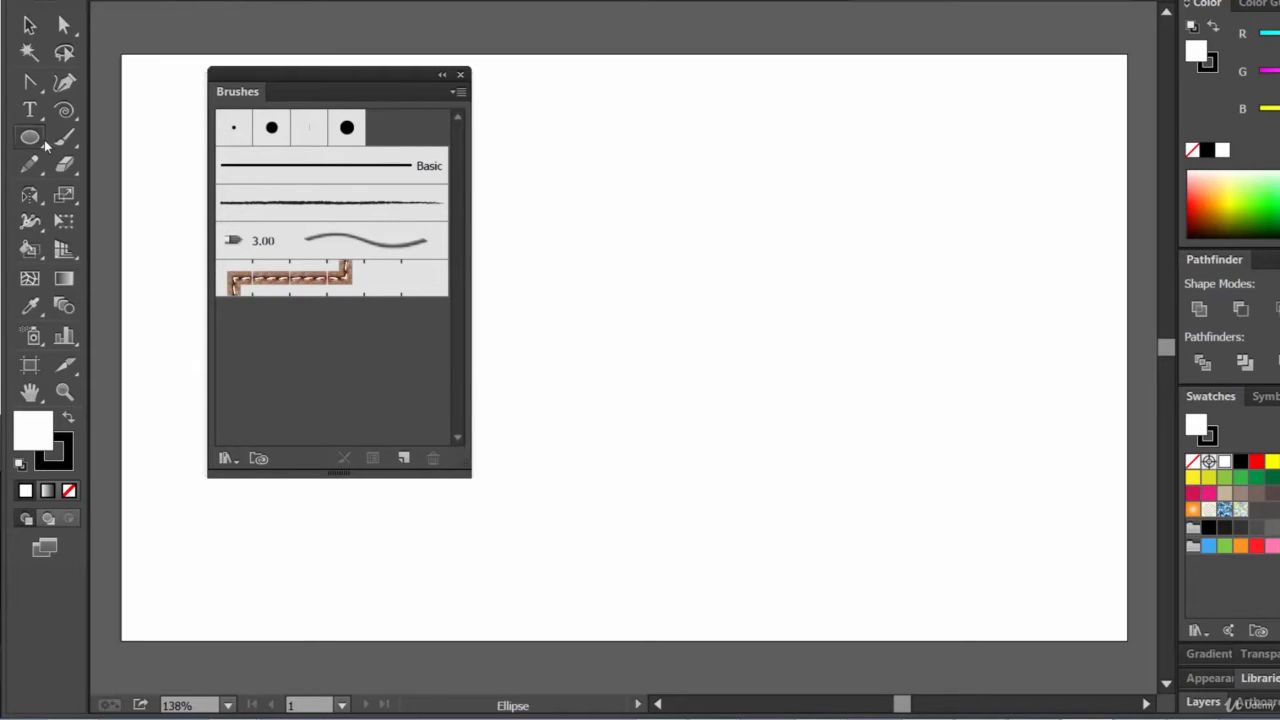
Draw a tall, narrow ellipse near the artboard's upper middle and fill it with dark green
{"action": "left_click_drag", "start_coordinate": [22, 145], "coordinate": [80, 191]}
{"action": "left_click_drag", "start_coordinate": [688, 116], "coordinate": [748, 347]}
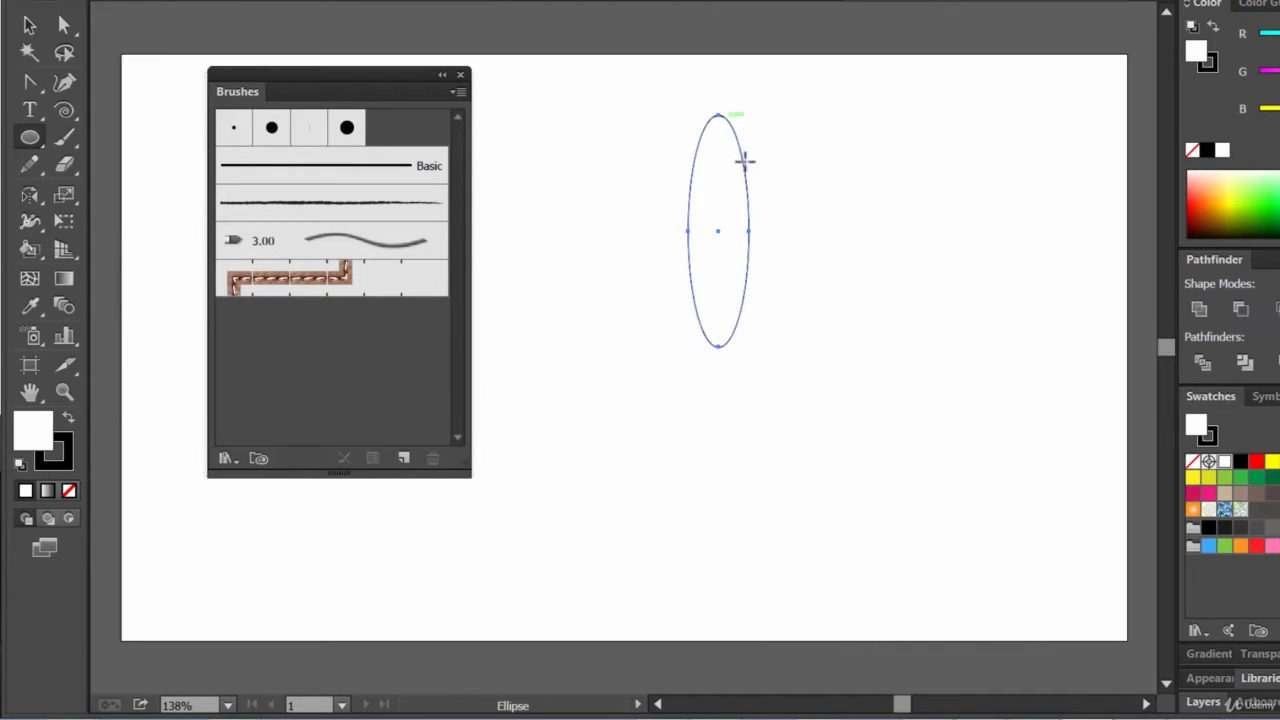
{"action": "left_click", "coordinate": [190, 15]}
{"action": "left_click", "coordinate": [143, 15]}
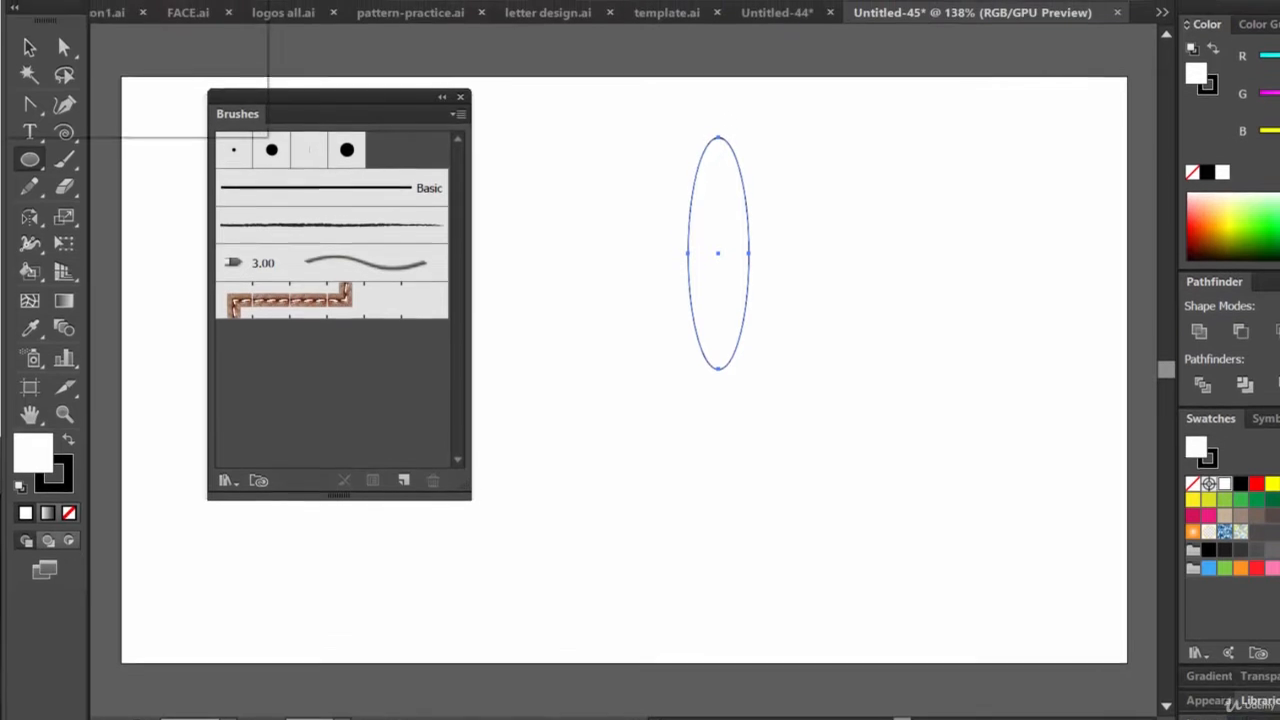
{"action": "left_click", "coordinate": [108, 78]}
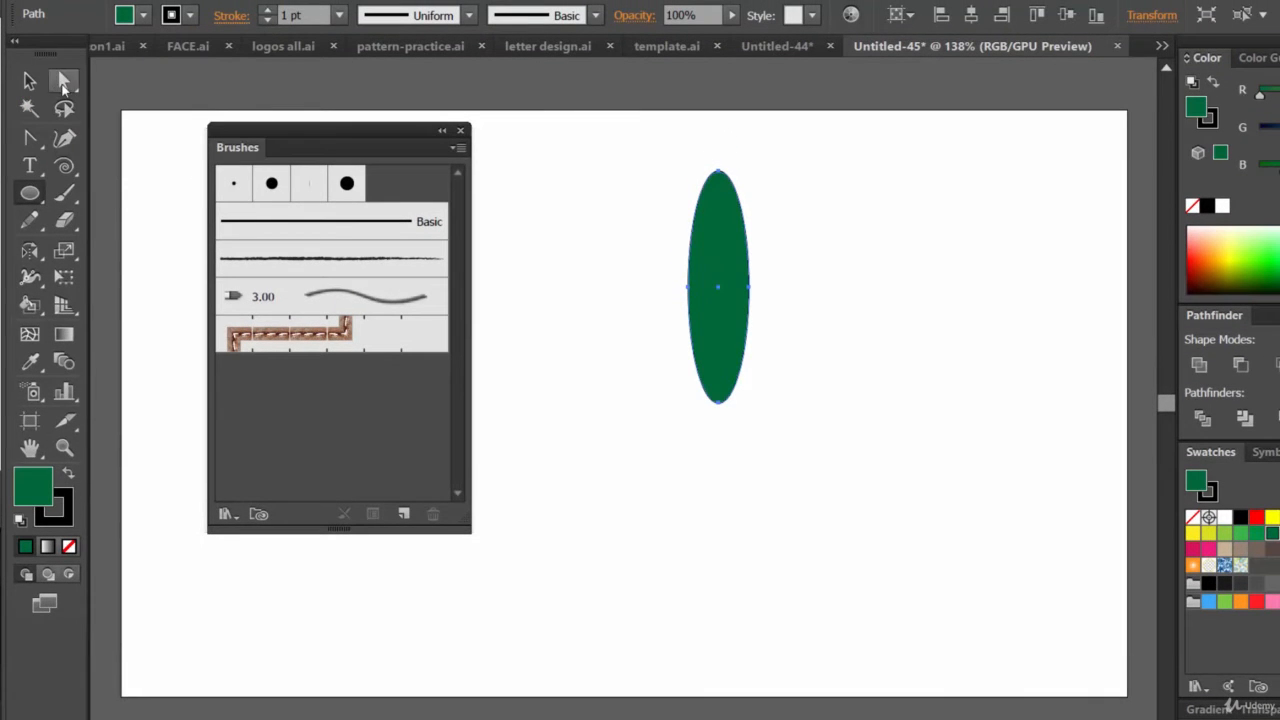
Convert the green ellipse's top anchor point to a sharp corner and scale the leaf shape down proportionally
{"action": "left_click", "coordinate": [63, 82]}
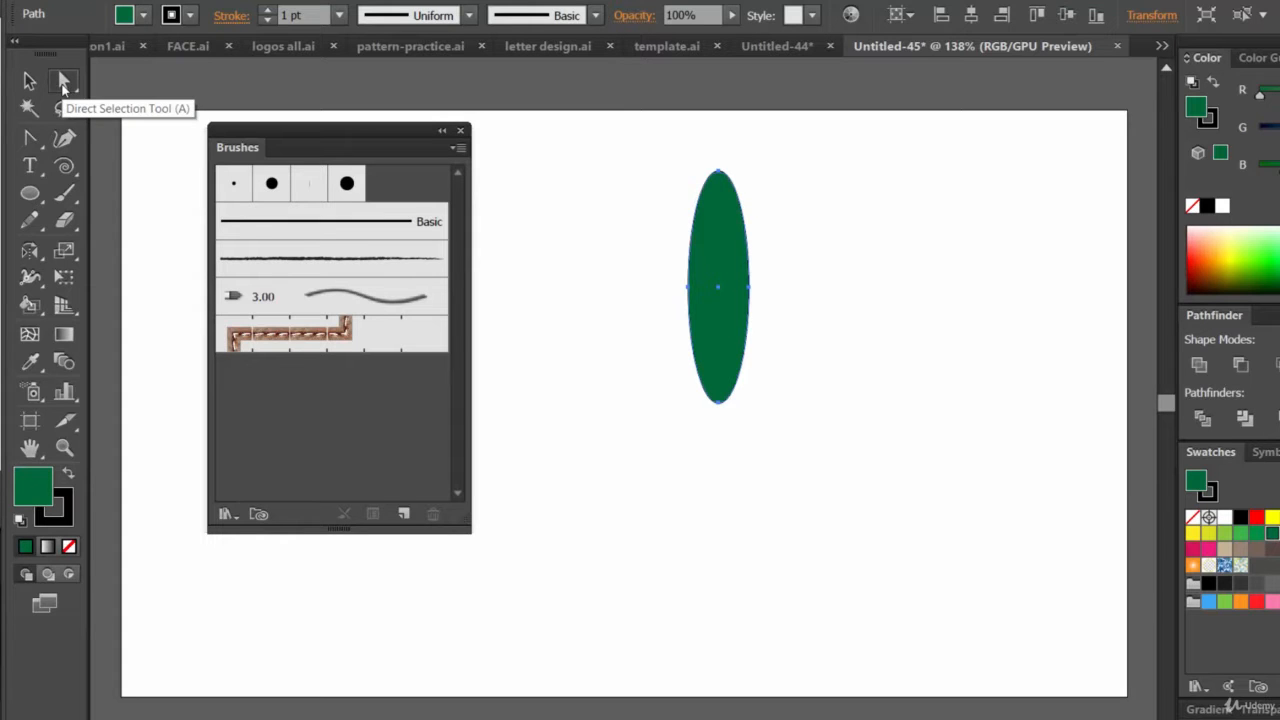
{"action": "left_click", "coordinate": [27, 141]}
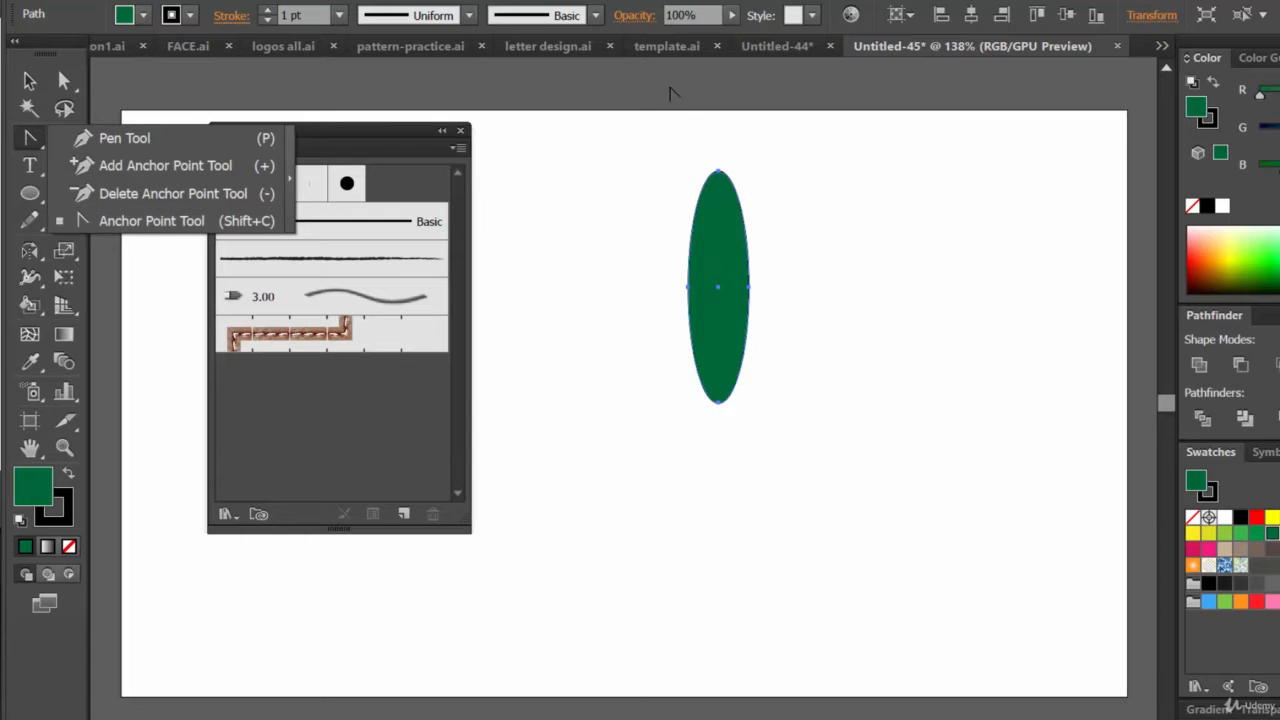
{"action": "left_click", "coordinate": [719, 173]}
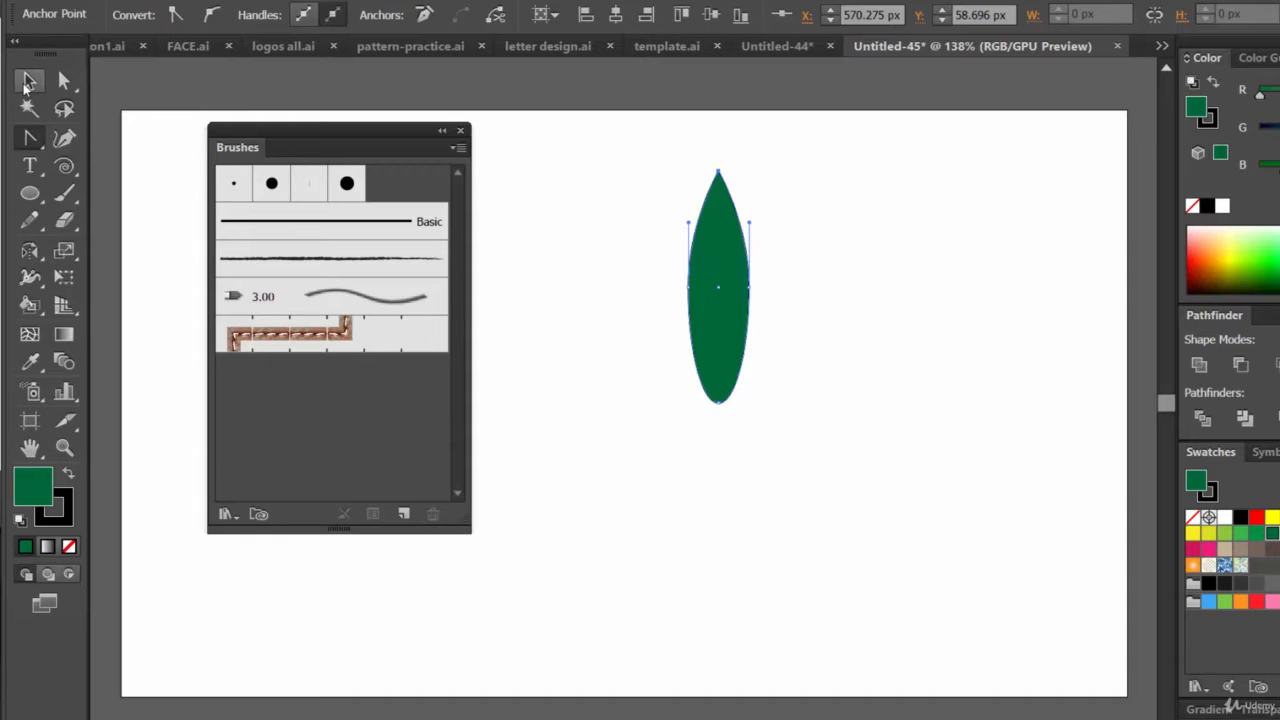
{"action": "key", "text": "v"}
{"action": "left_click_drag", "start_coordinate": [750, 290], "coordinate": [727, 290]}
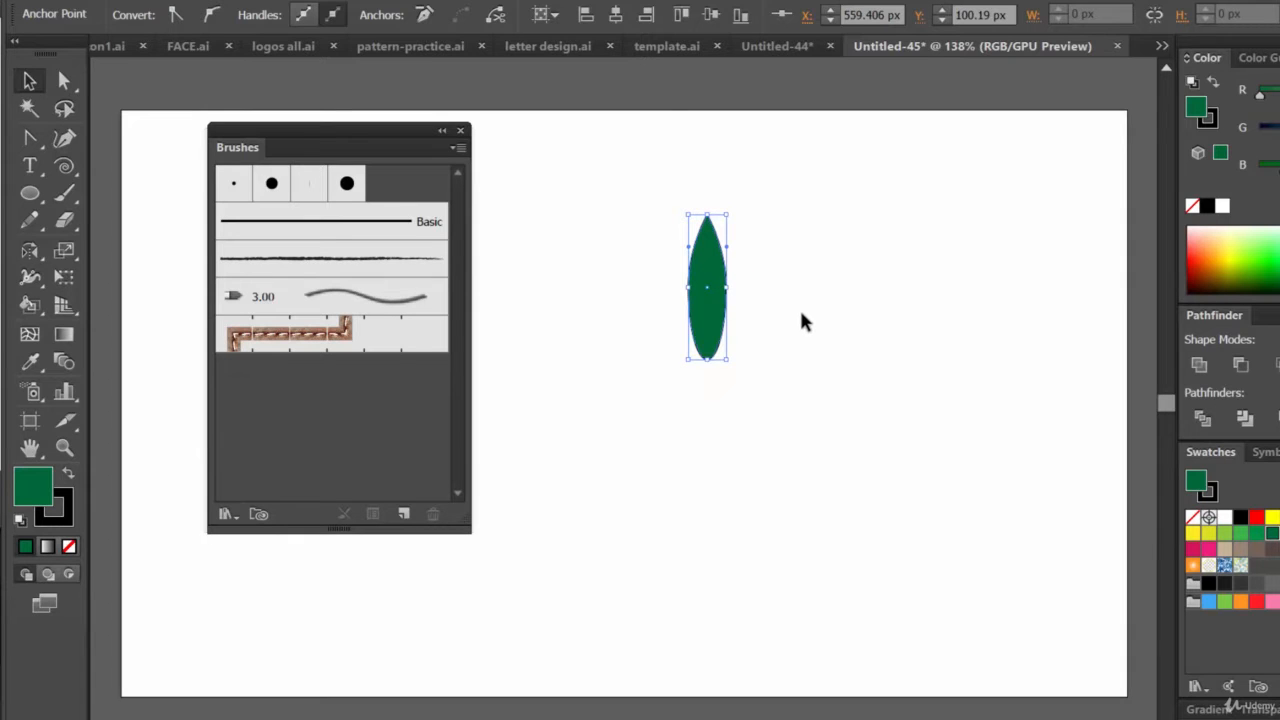
Scale the green leaf shape down further and move it slightly to the left on the artboard
{"action": "left_click_drag", "start_coordinate": [726, 360], "coordinate": [715, 318]}
{"action": "left_click", "coordinate": [797, 337]}
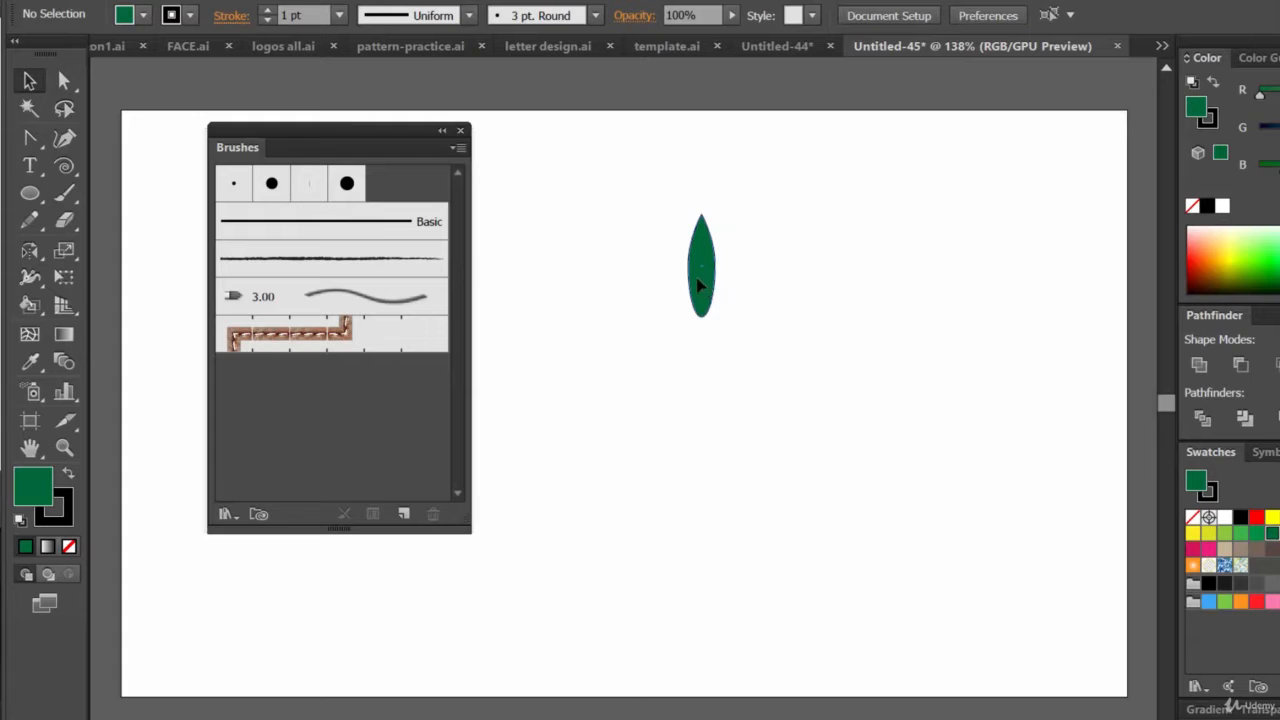
{"action": "left_click_drag", "start_coordinate": [703, 275], "coordinate": [647, 275]}
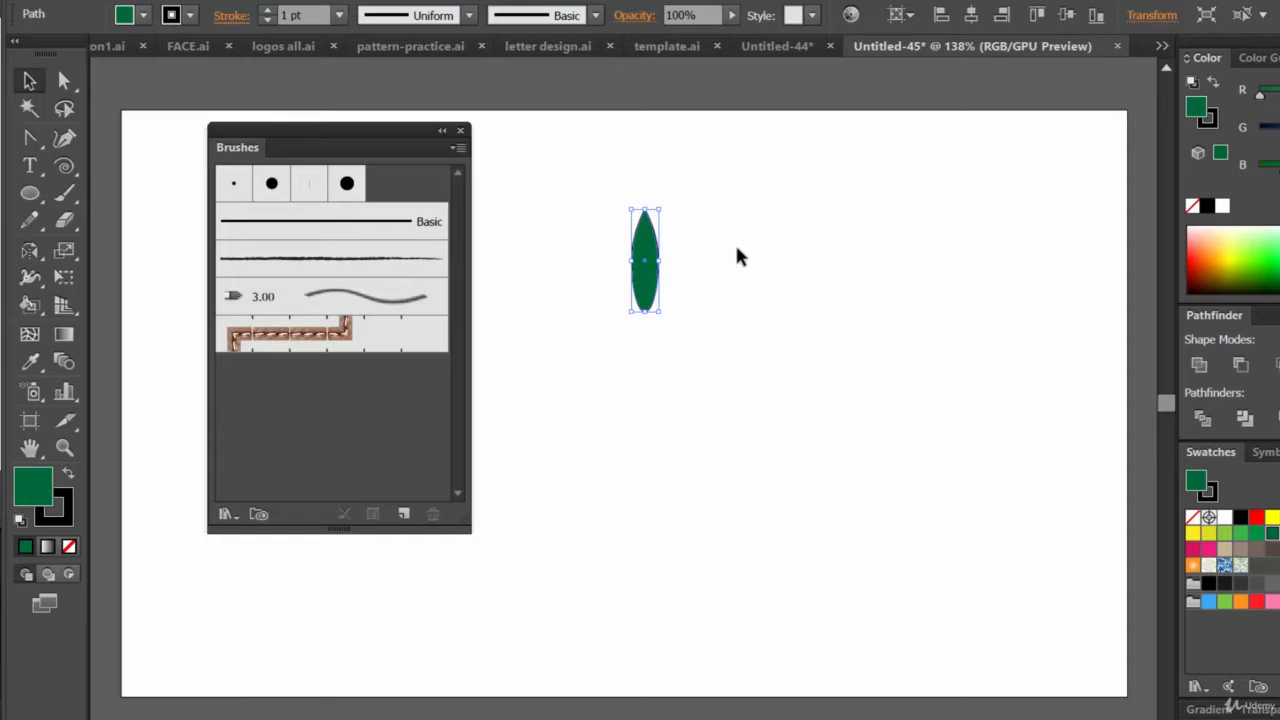
Draw a small circle to the right of the green leaf and fill it with yellow
{"action": "key", "text": "l"}
{"action": "key", "text": "ctrl+shift+a"}
{"action": "left_click_drag", "start_coordinate": [828, 268], "coordinate": [846, 289]}
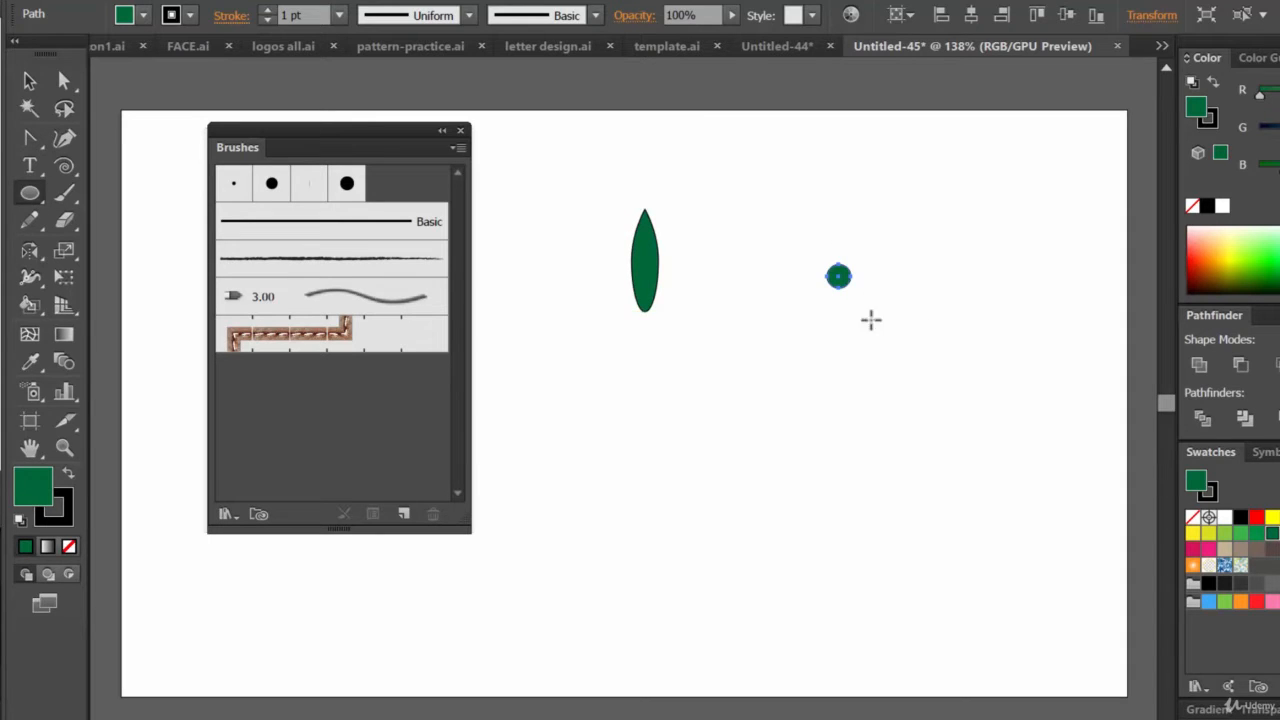
{"action": "left_click", "coordinate": [146, 15]}
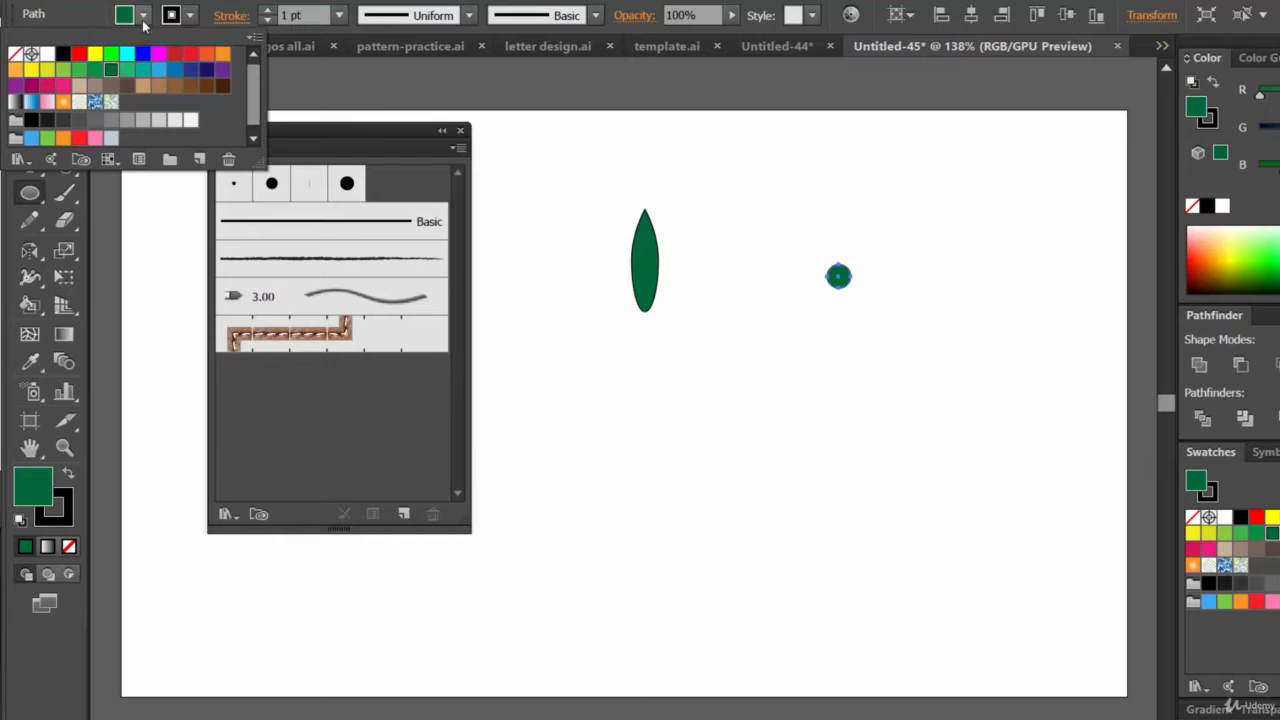
{"action": "left_click", "coordinate": [95, 62]}
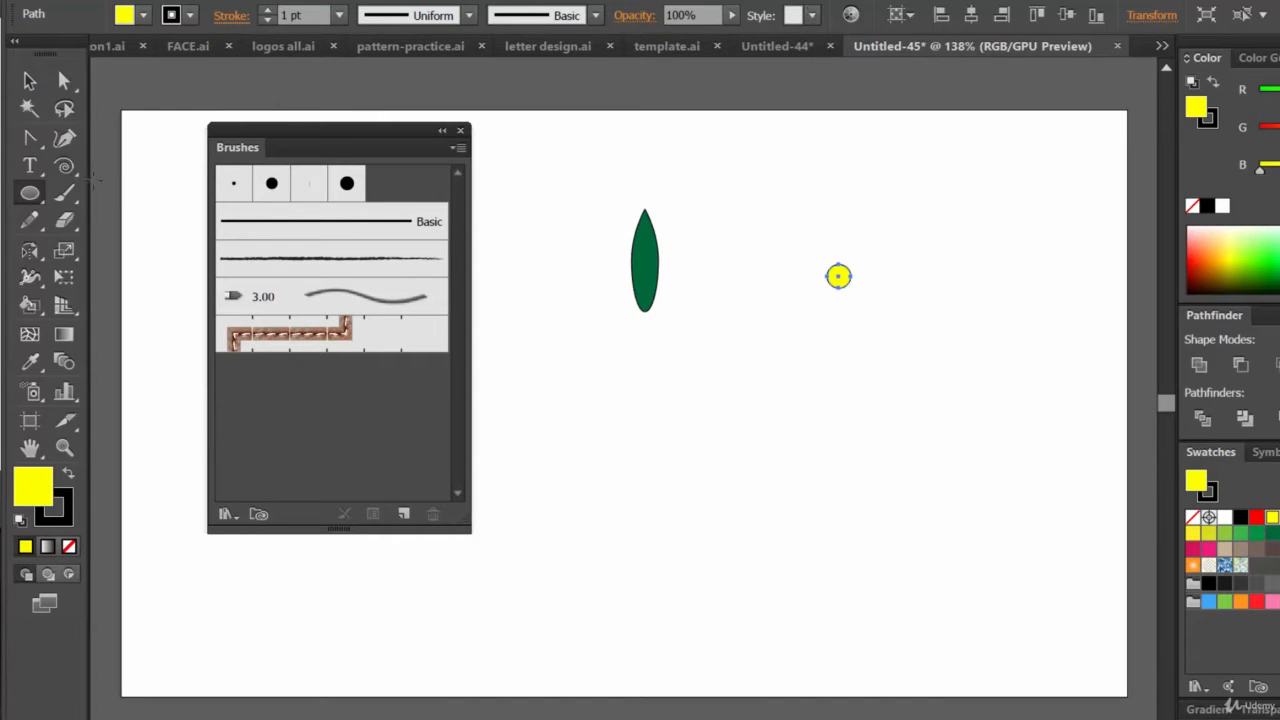
Draw a tall, narrow ellipse directly above the yellow circle, line it up with the circle and fill it dark red
{"action": "left_click", "coordinate": [65, 196]}
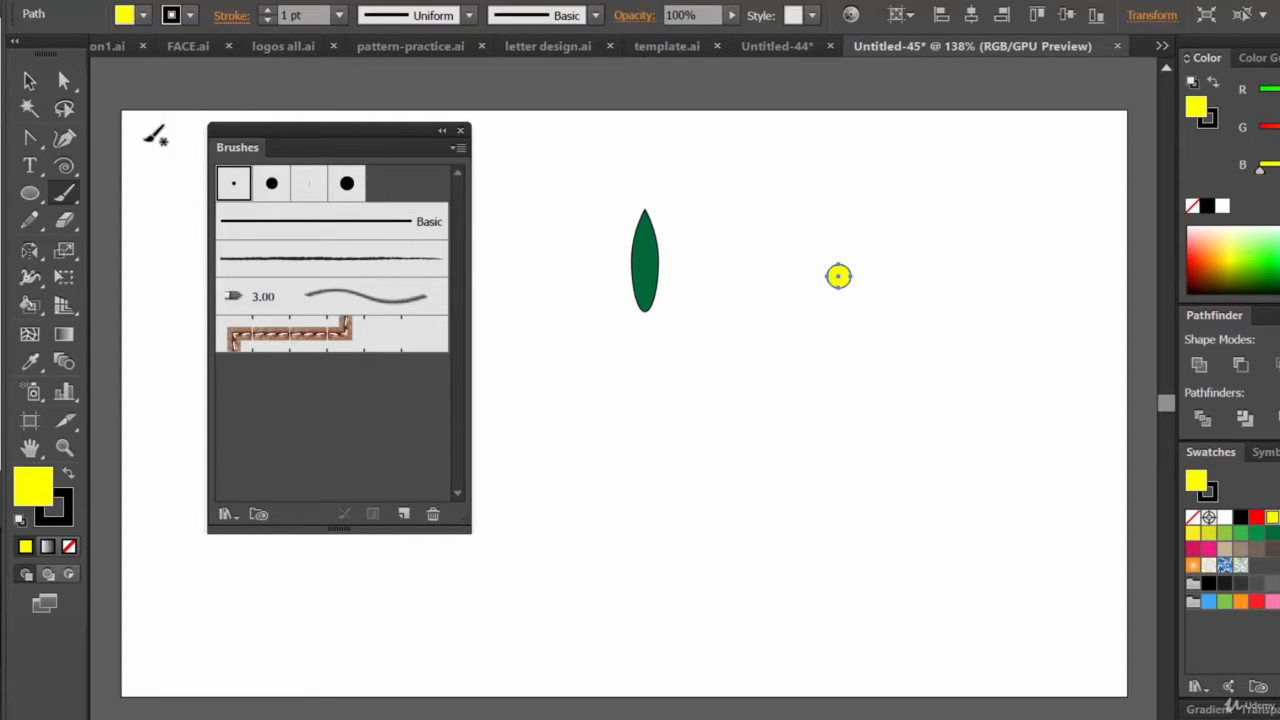
{"action": "left_click", "coordinate": [30, 193]}
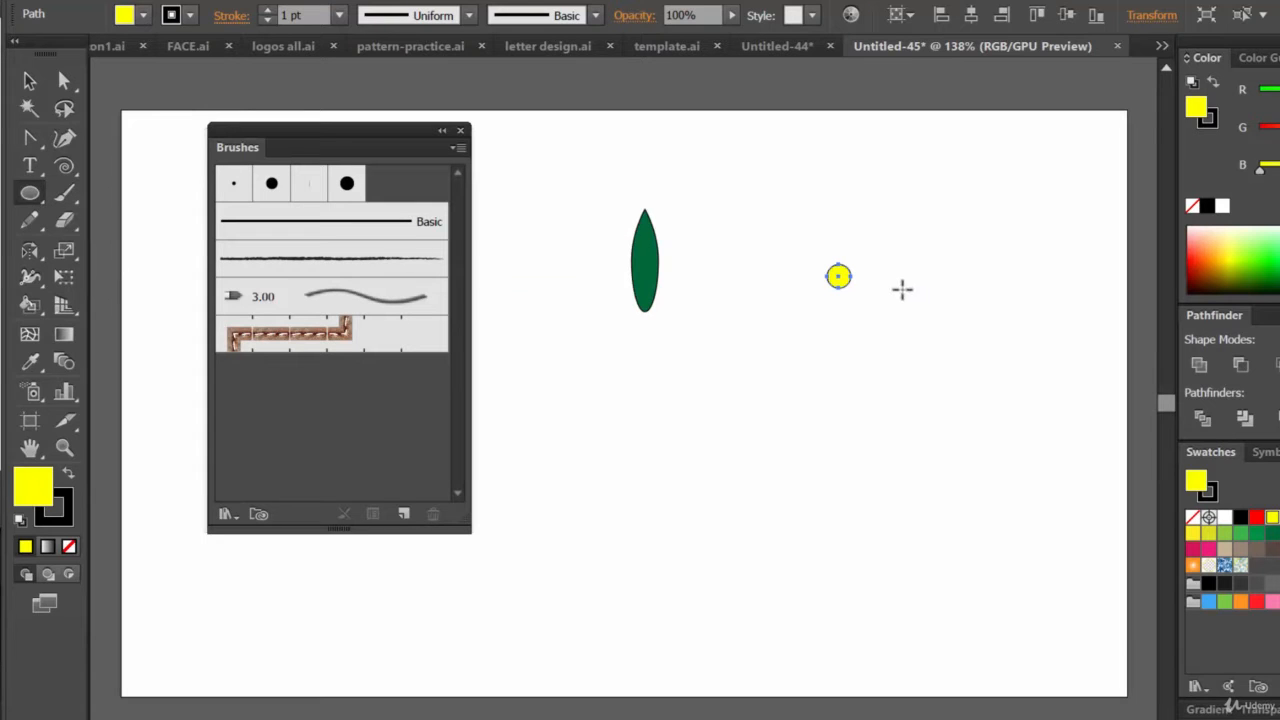
{"action": "left_click_drag", "start_coordinate": [835, 265], "coordinate": [860, 152]}
{"action": "left_click", "coordinate": [29, 88]}
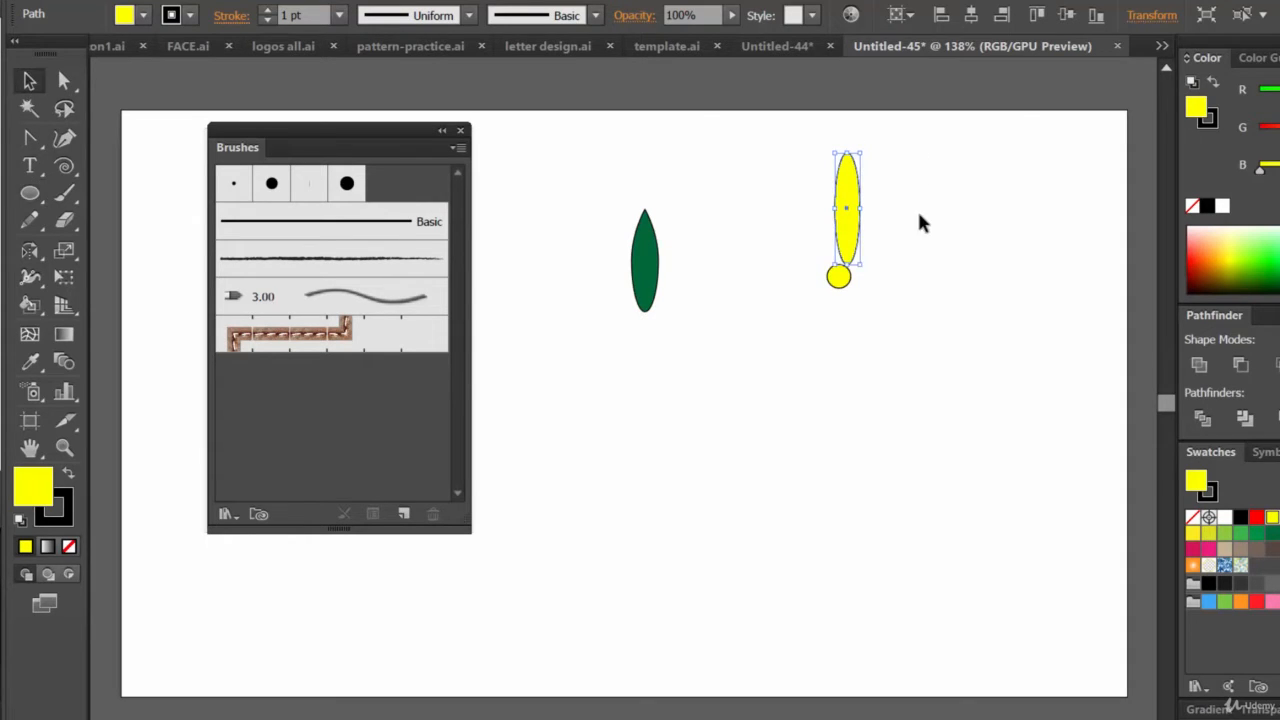
{"action": "left_click_drag", "start_coordinate": [846, 198], "coordinate": [838, 198]}
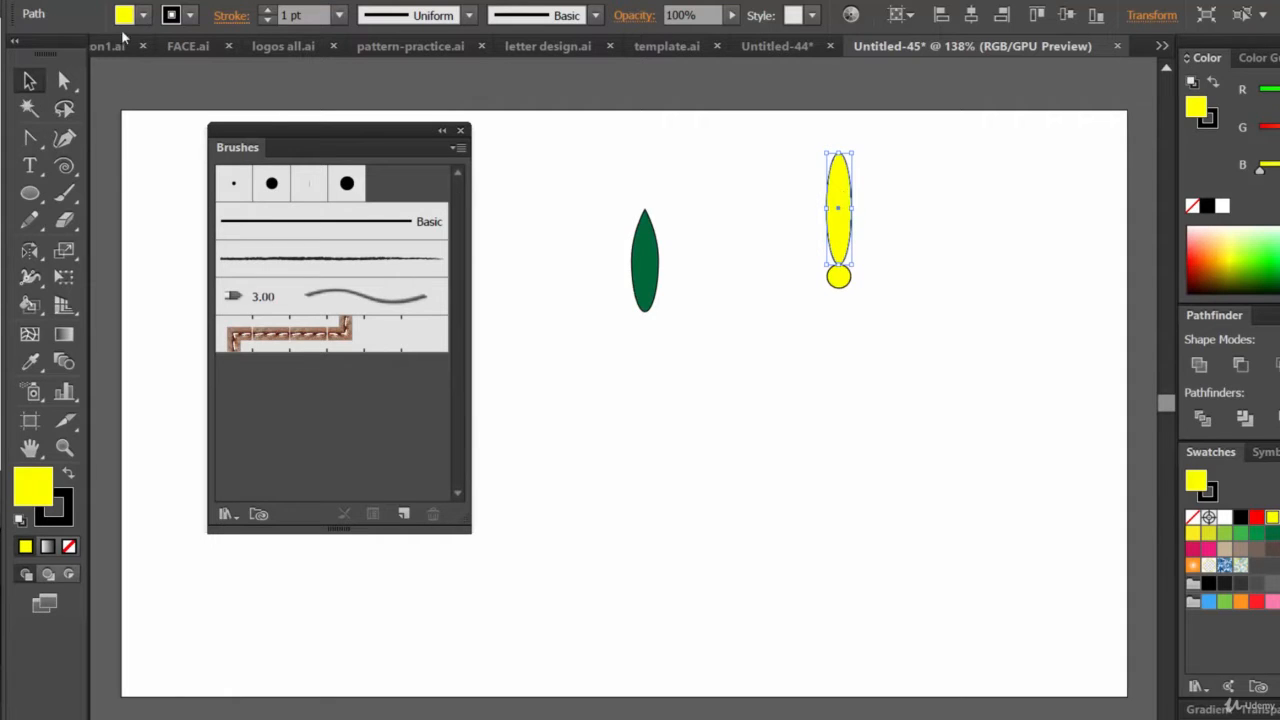
{"action": "left_click", "coordinate": [143, 15]}
{"action": "left_click", "coordinate": [184, 60]}
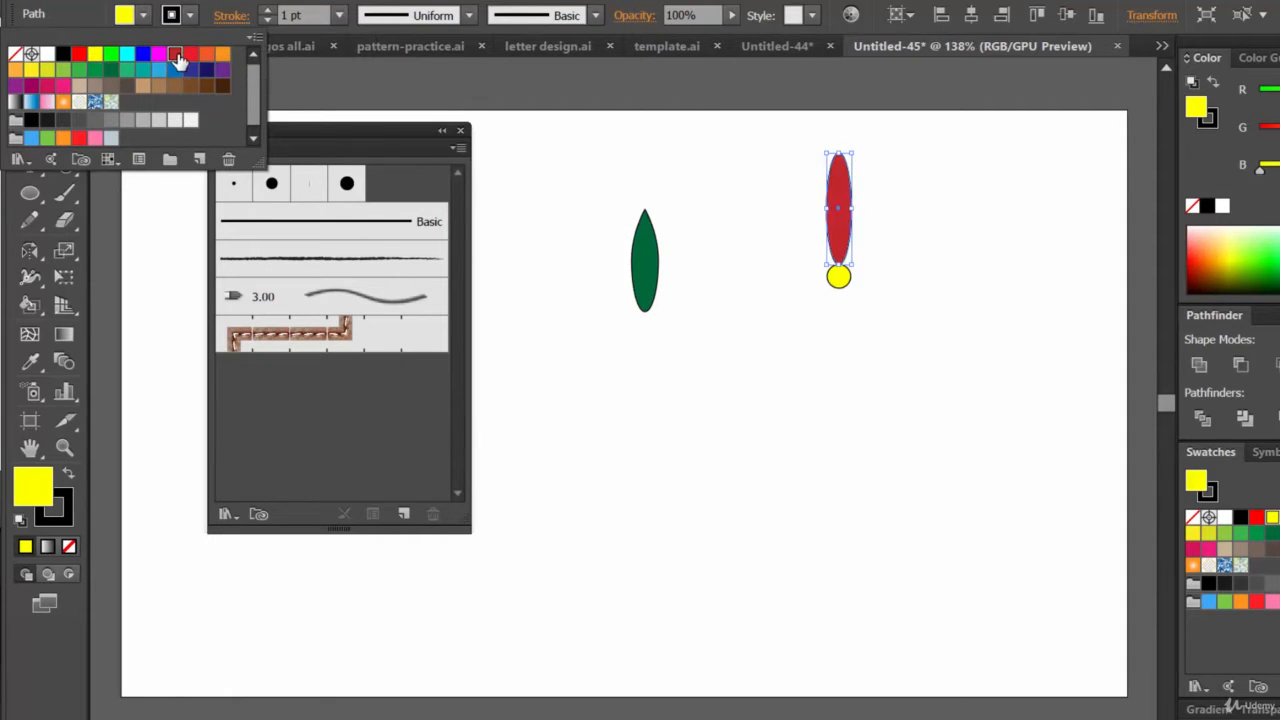
Scale the red ellipse down slightly so it is narrower than the yellow circle
{"action": "left_click", "coordinate": [854, 210]}
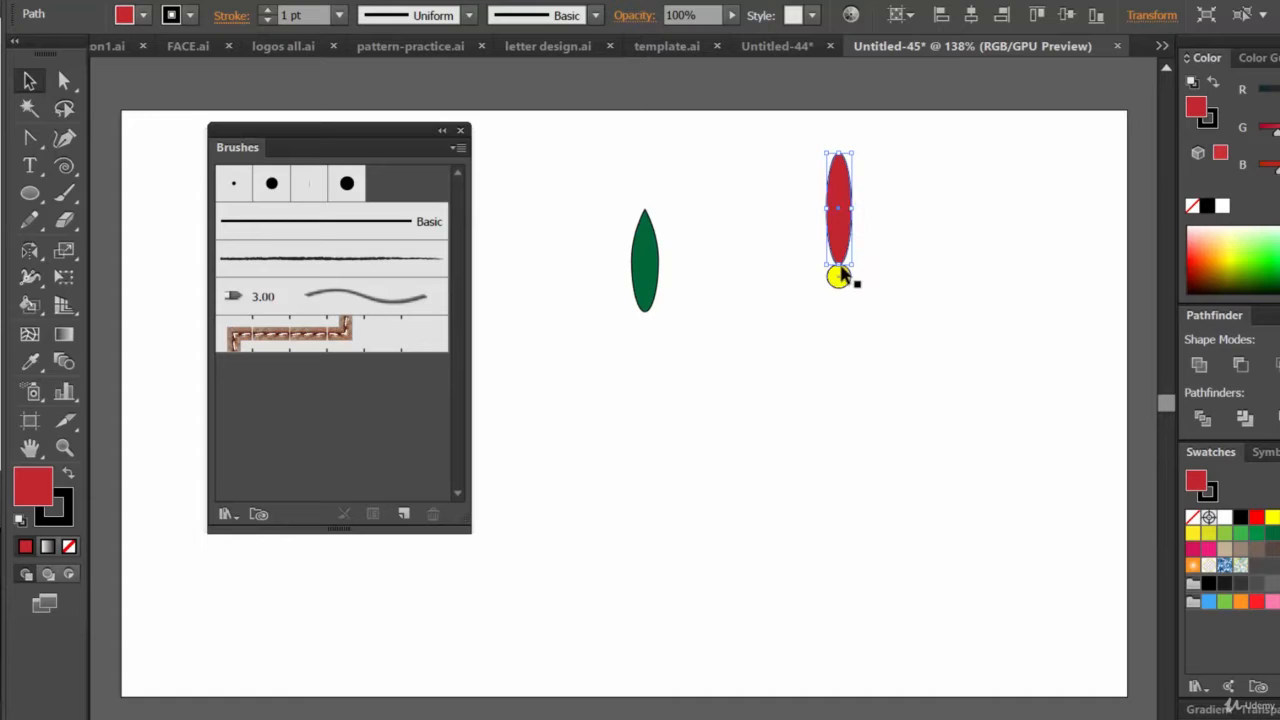
{"action": "left_click_drag", "start_coordinate": [854, 210], "coordinate": [852, 213]}
{"action": "key", "text": "ctrl+shift+a"}
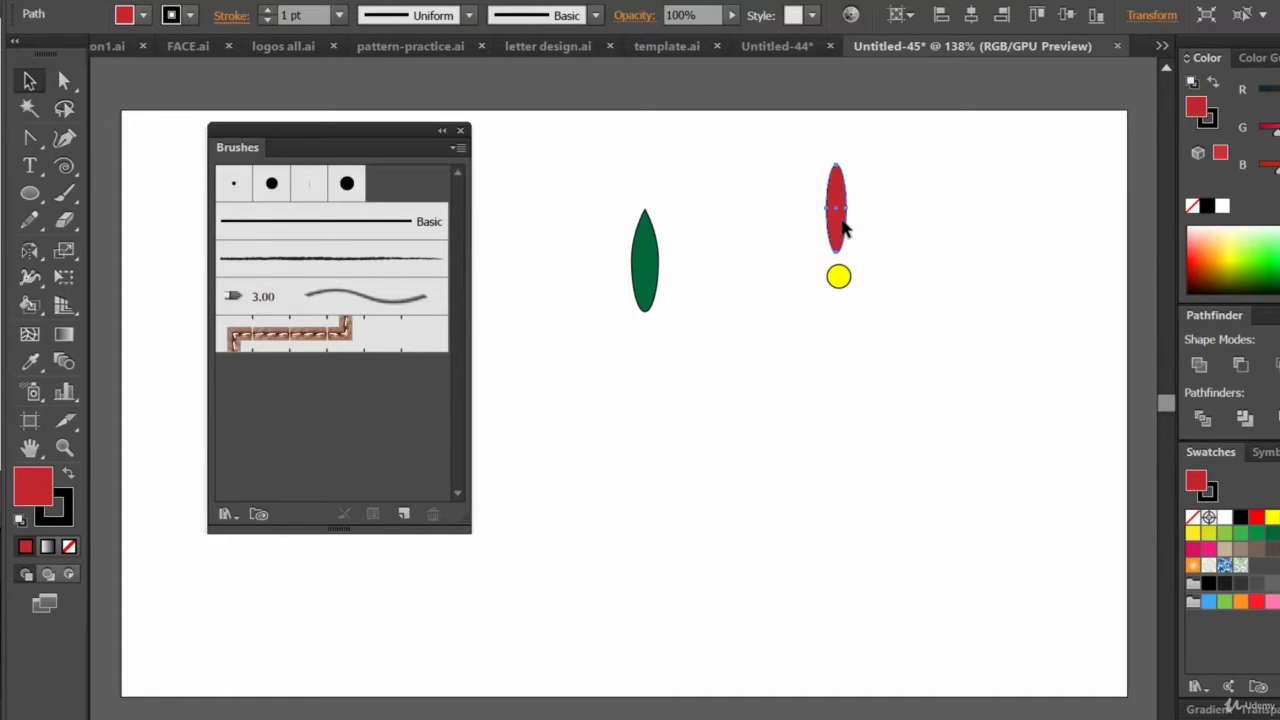
Move the red ellipse down over the yellow circle so its lower tip reaches about the circle's center
{"action": "key", "text": "ctrl+plus"}
{"action": "key", "text": "ctrl+plus"}
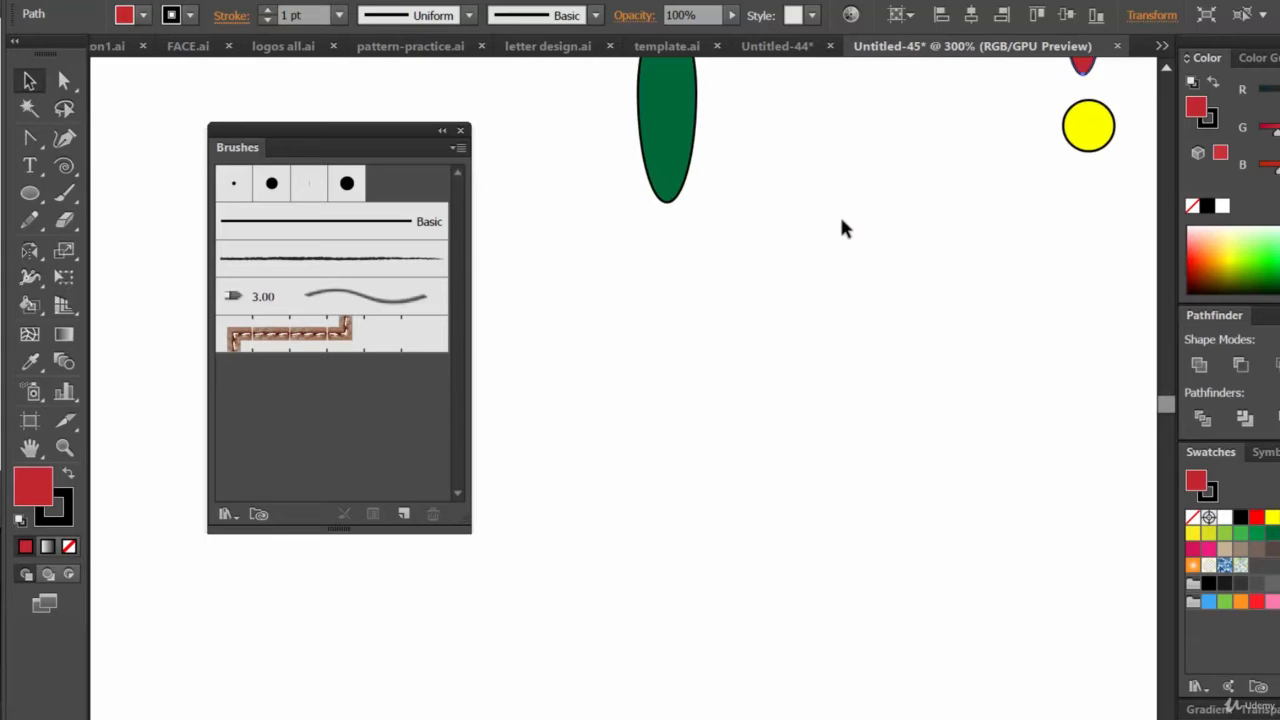
{"action": "left_click_drag", "start_coordinate": [1023, 206], "coordinate": [723, 434]}
{"action": "left_click", "coordinate": [786, 248]}
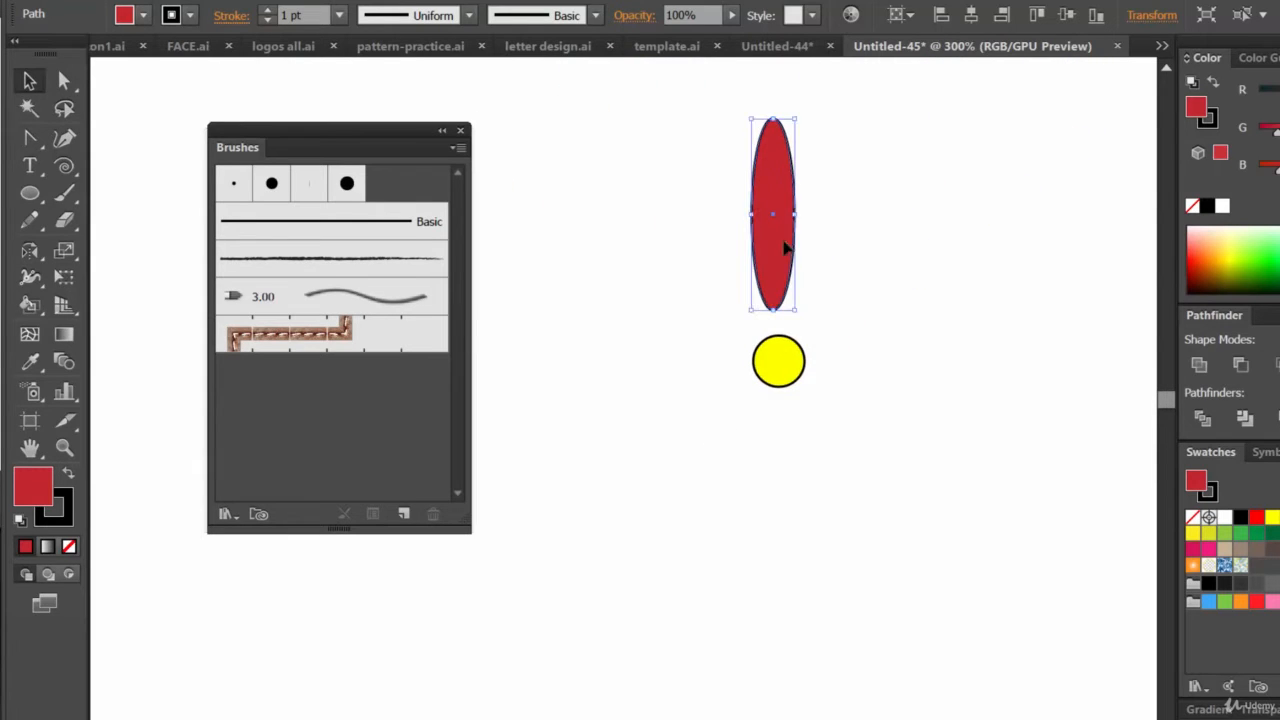
{"action": "left_click_drag", "start_coordinate": [786, 248], "coordinate": [792, 273]}
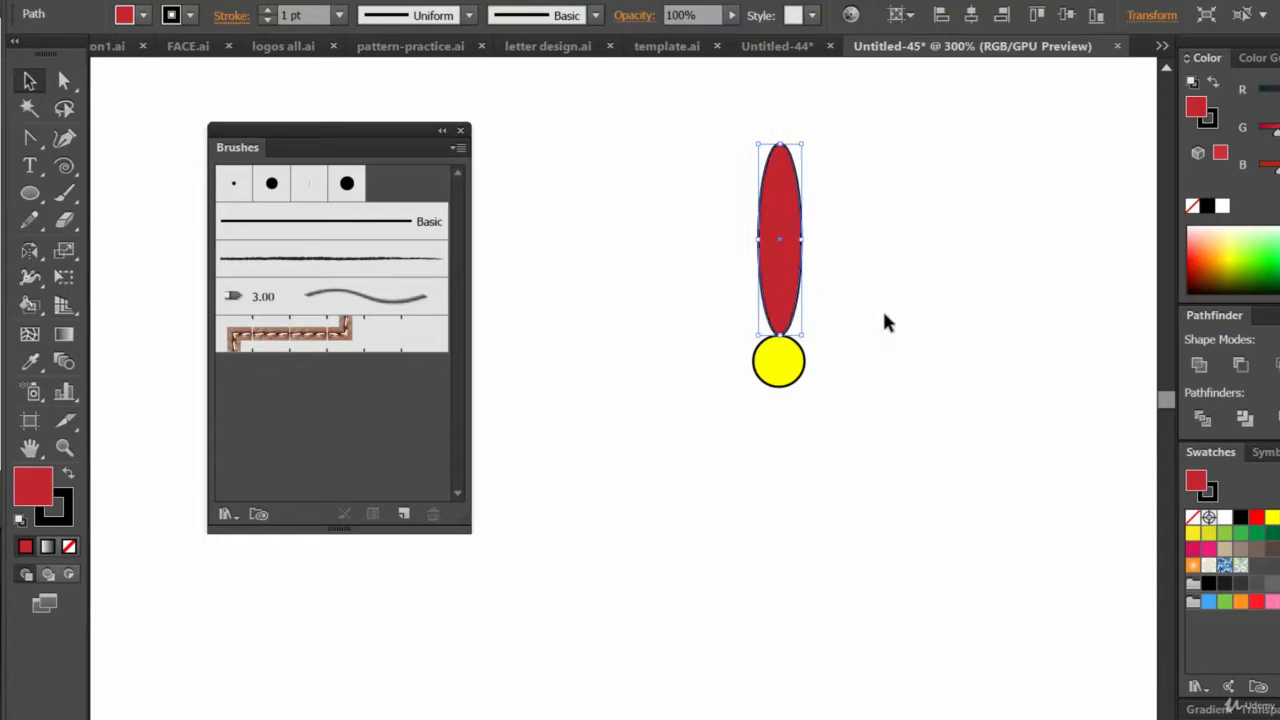
{"action": "key", "text": "Left"}
{"action": "key", "text": "Right"}
{"action": "key", "text": "Down"}
{"action": "key", "text": "Down"}
{"action": "key", "text": "Down"}
{"action": "key", "text": "Down"}
{"action": "key", "text": "Down"}
{"action": "key", "text": "Down"}
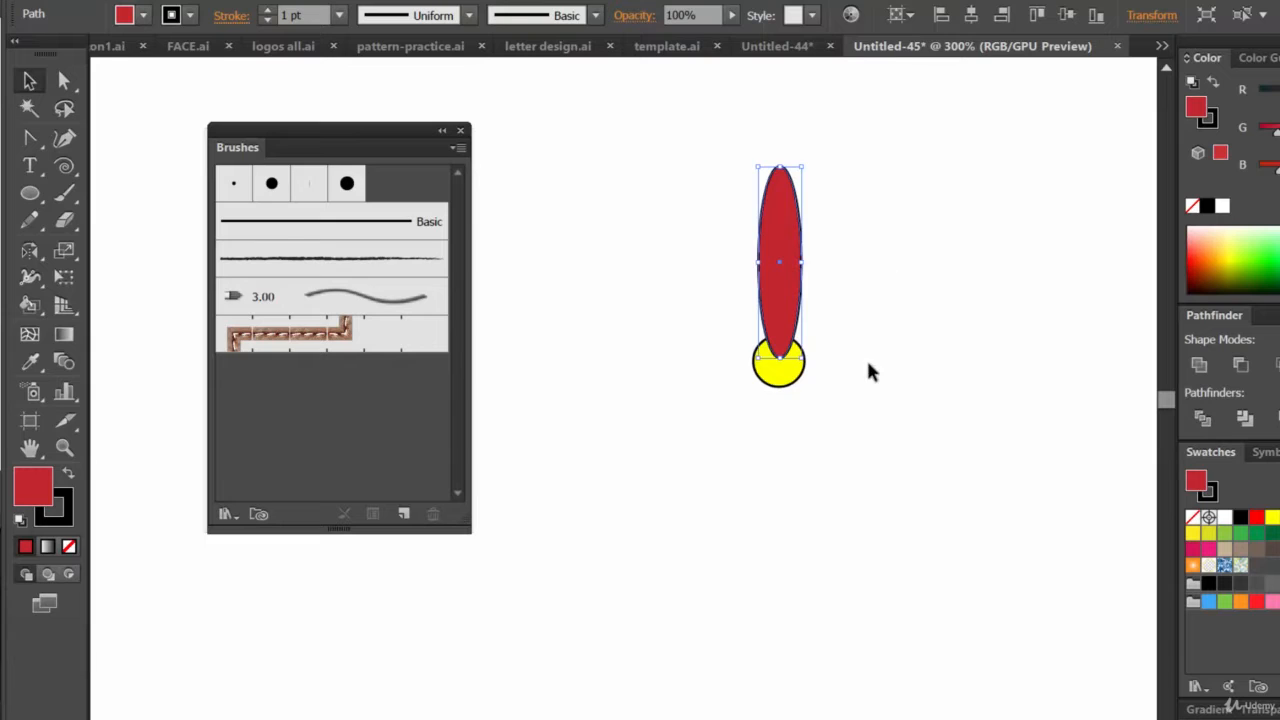
Try to center the red ellipse and yellow circle horizontally on each other, aligned to the selection
{"action": "left_click_drag", "start_coordinate": [866, 360], "coordinate": [654, 219]}
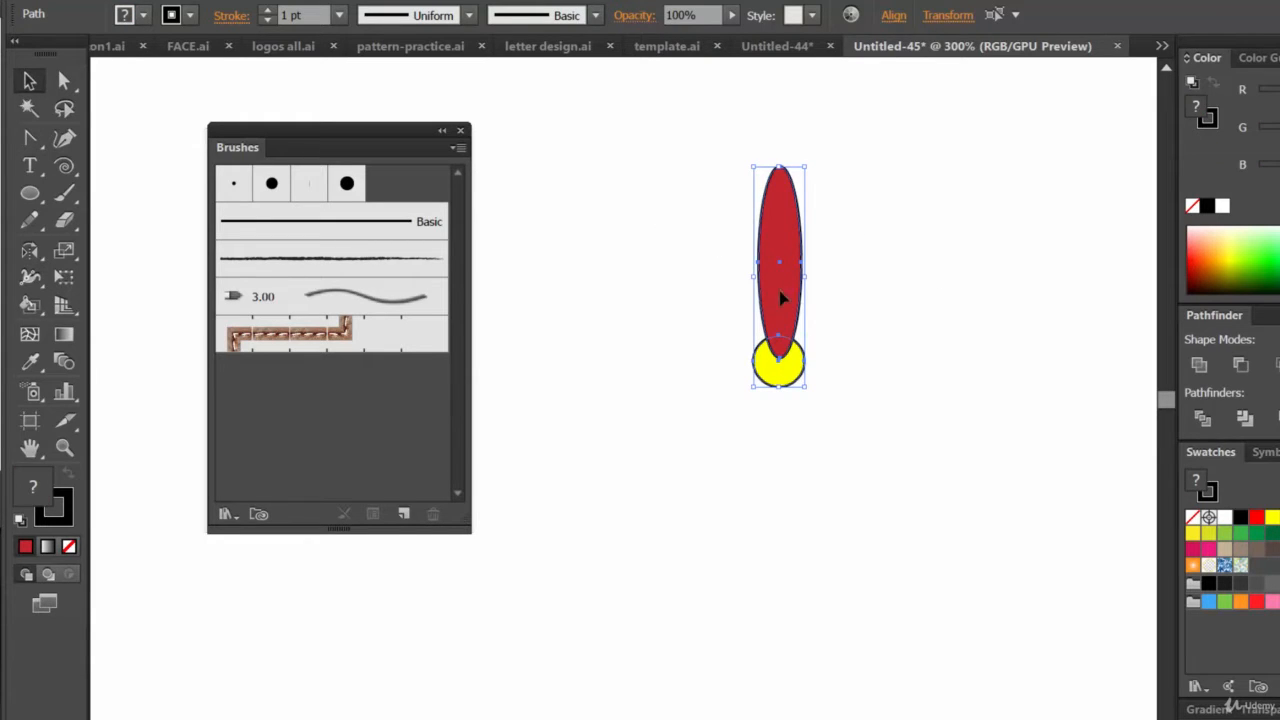
{"action": "left_click", "coordinate": [895, 18]}
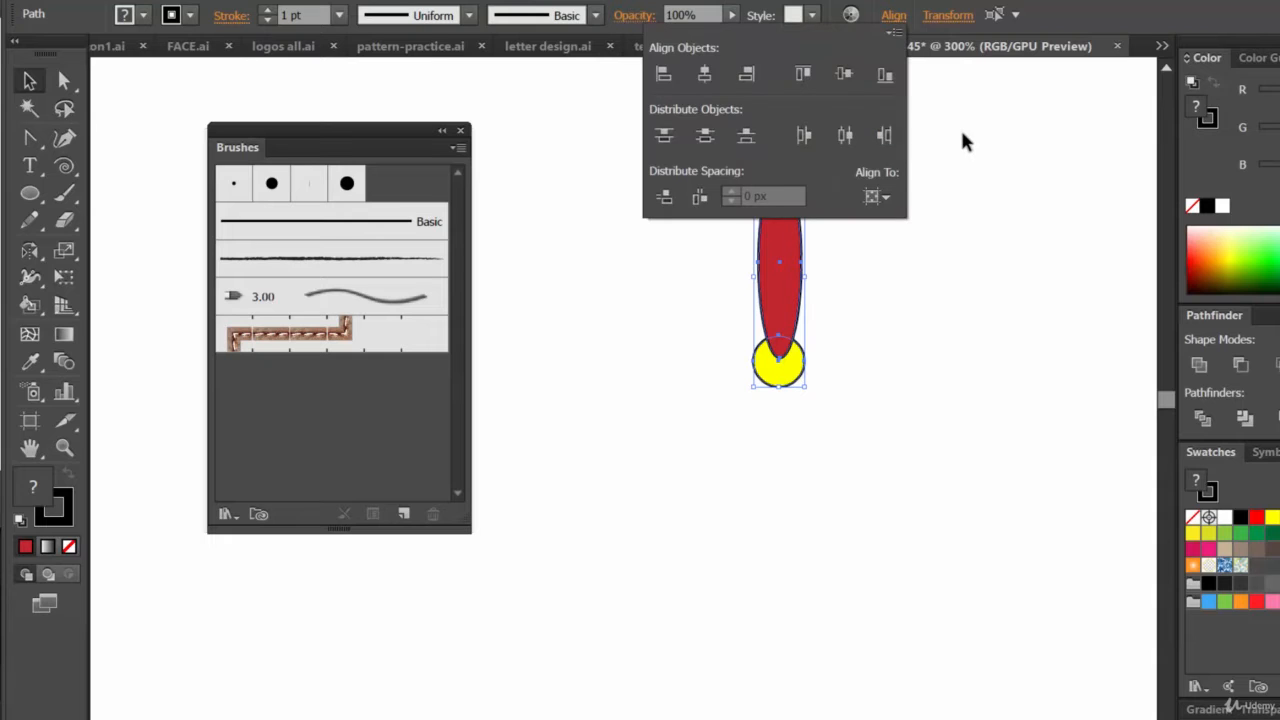
{"action": "left_click", "coordinate": [882, 330]}
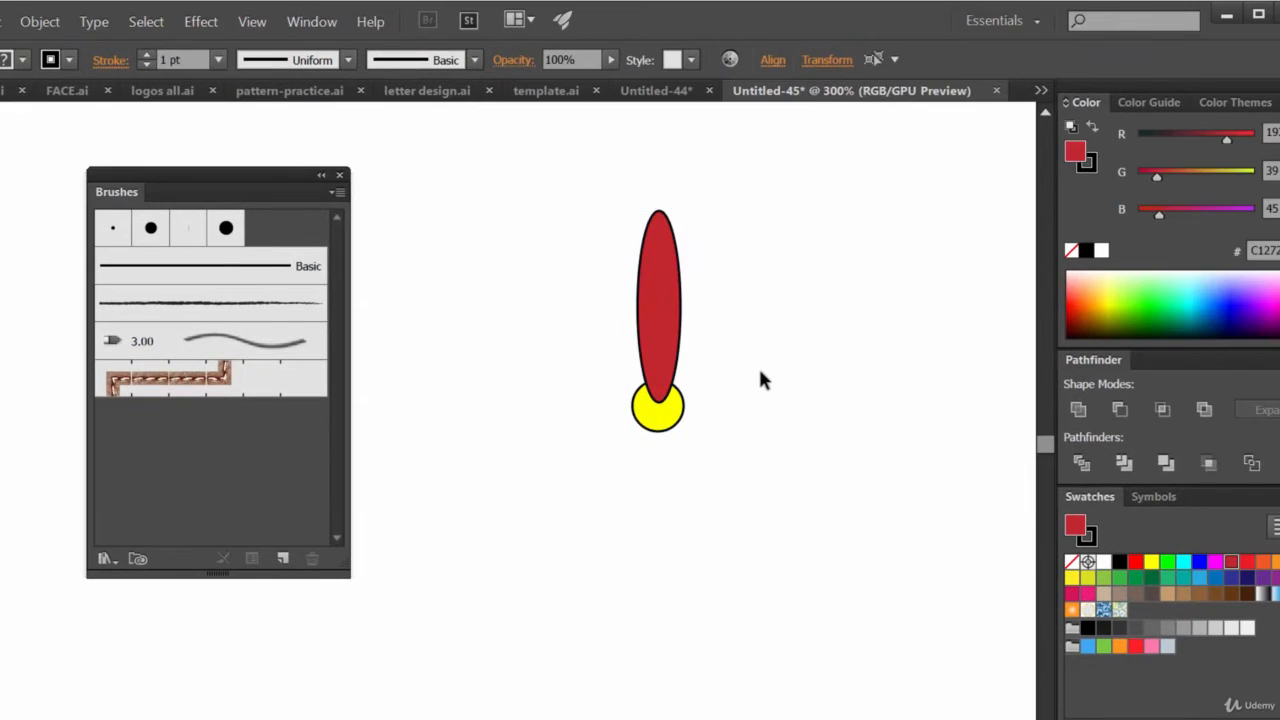
{"action": "left_click_drag", "start_coordinate": [753, 499], "coordinate": [505, 195]}
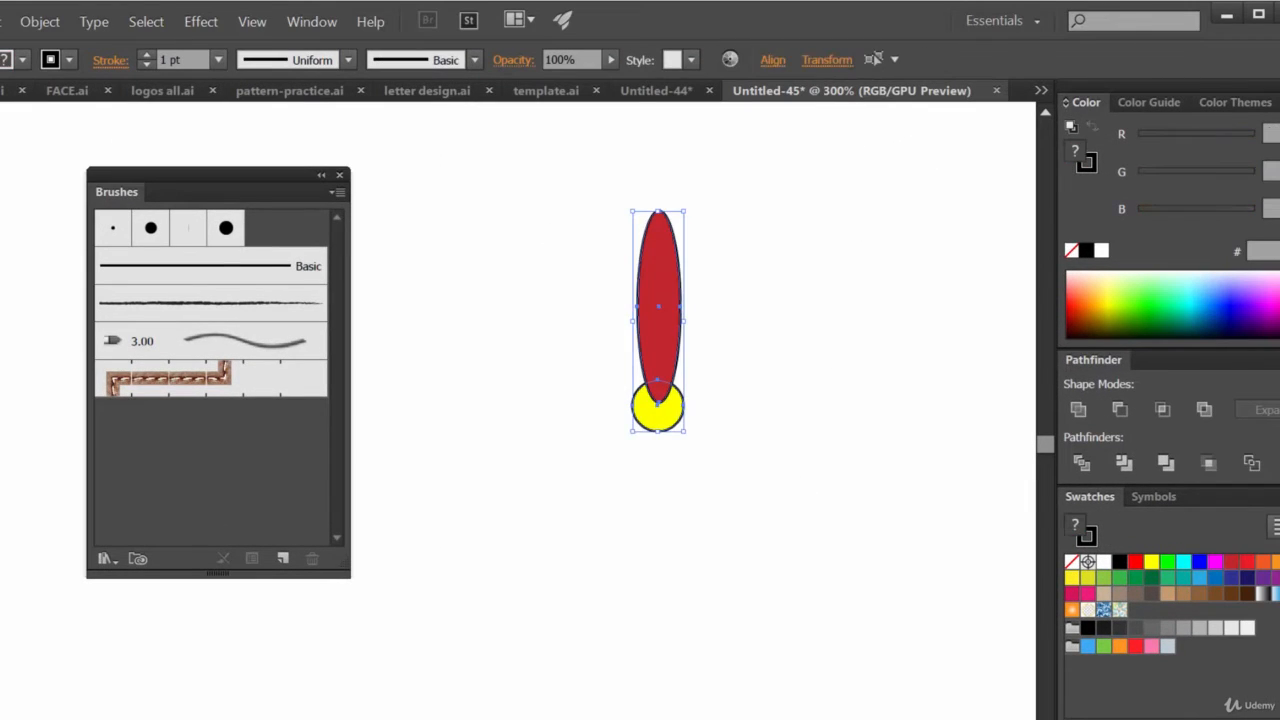
{"action": "left_click", "coordinate": [773, 60]}
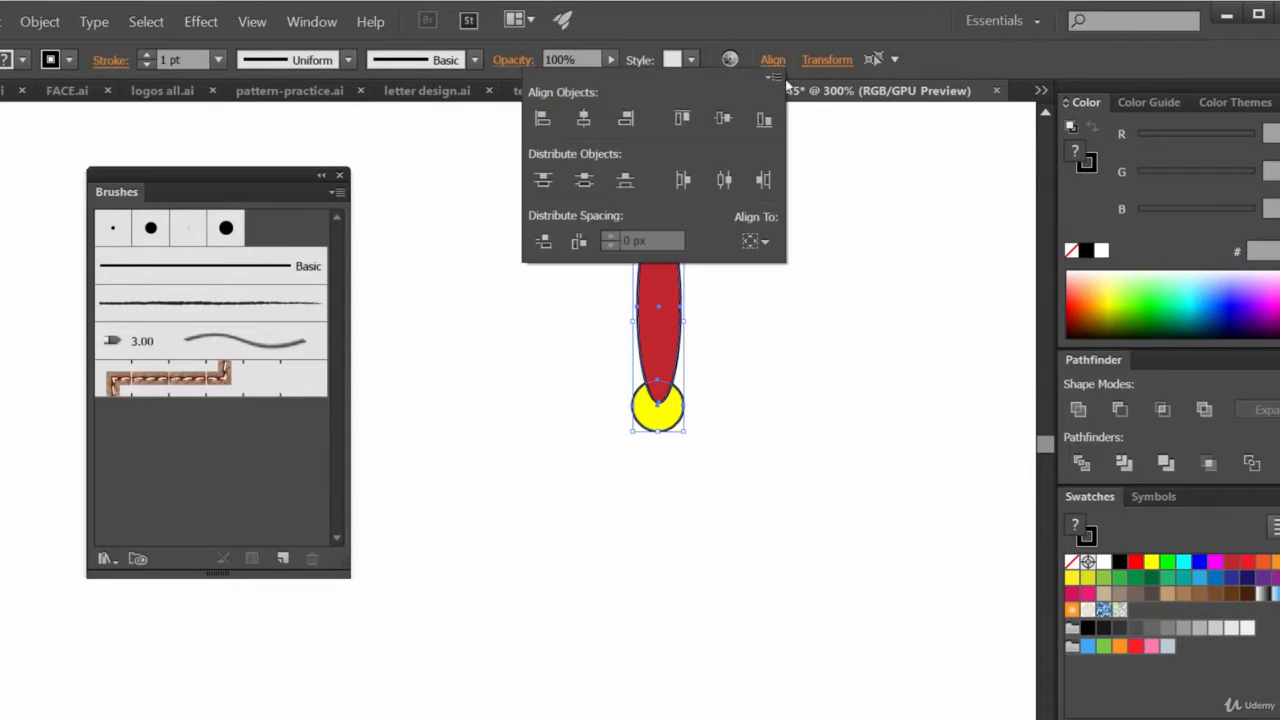
{"action": "left_click", "coordinate": [765, 242]}
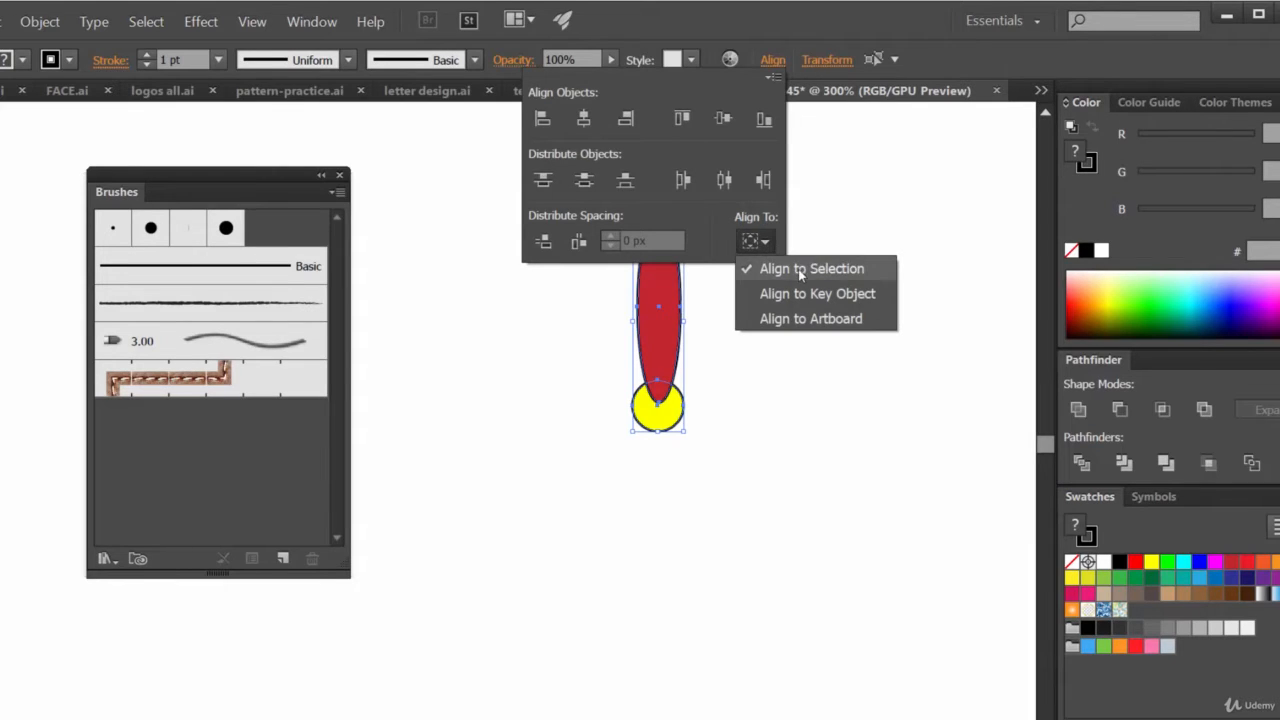
{"action": "left_click", "coordinate": [586, 121]}
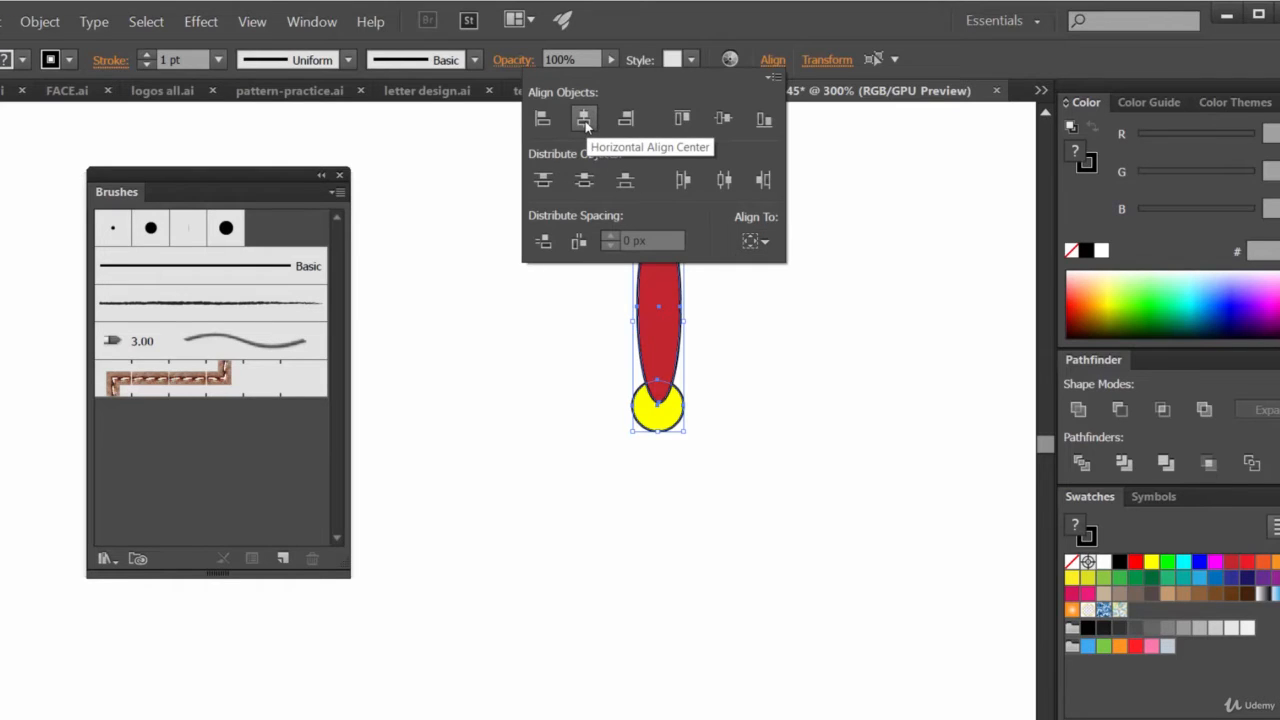
{"action": "left_click", "coordinate": [585, 120]}
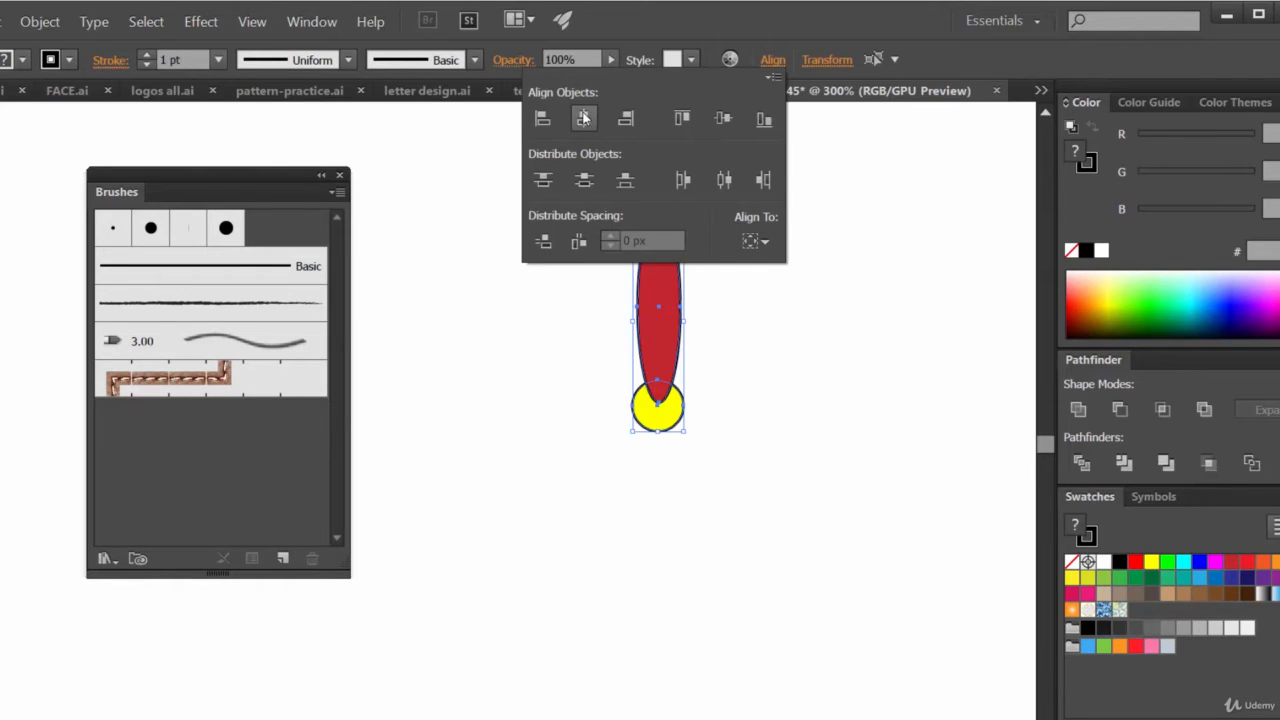
Bring the yellow circle to the front so it covers the lower end of the red ellipse
{"action": "left_click", "coordinate": [670, 414]}
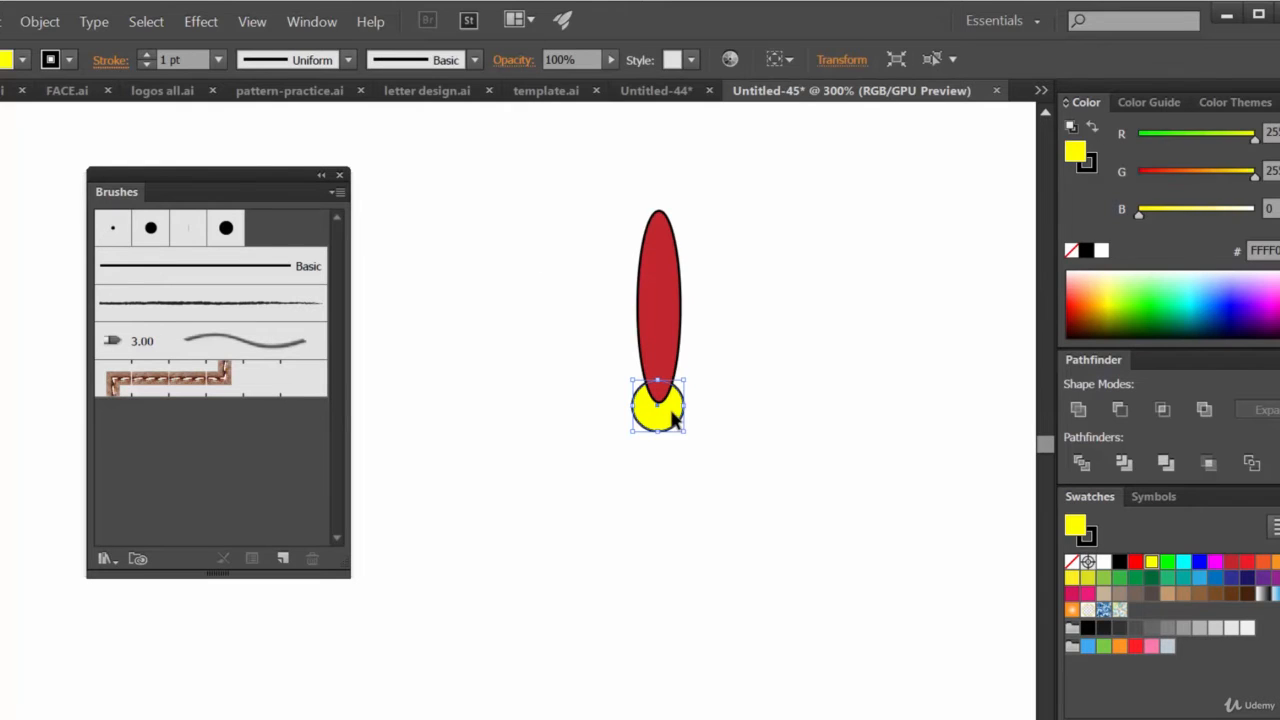
{"action": "right_click", "coordinate": [674, 417]}
{"action": "left_click", "coordinate": [670, 418]}
{"action": "right_click", "coordinate": [664, 413]}
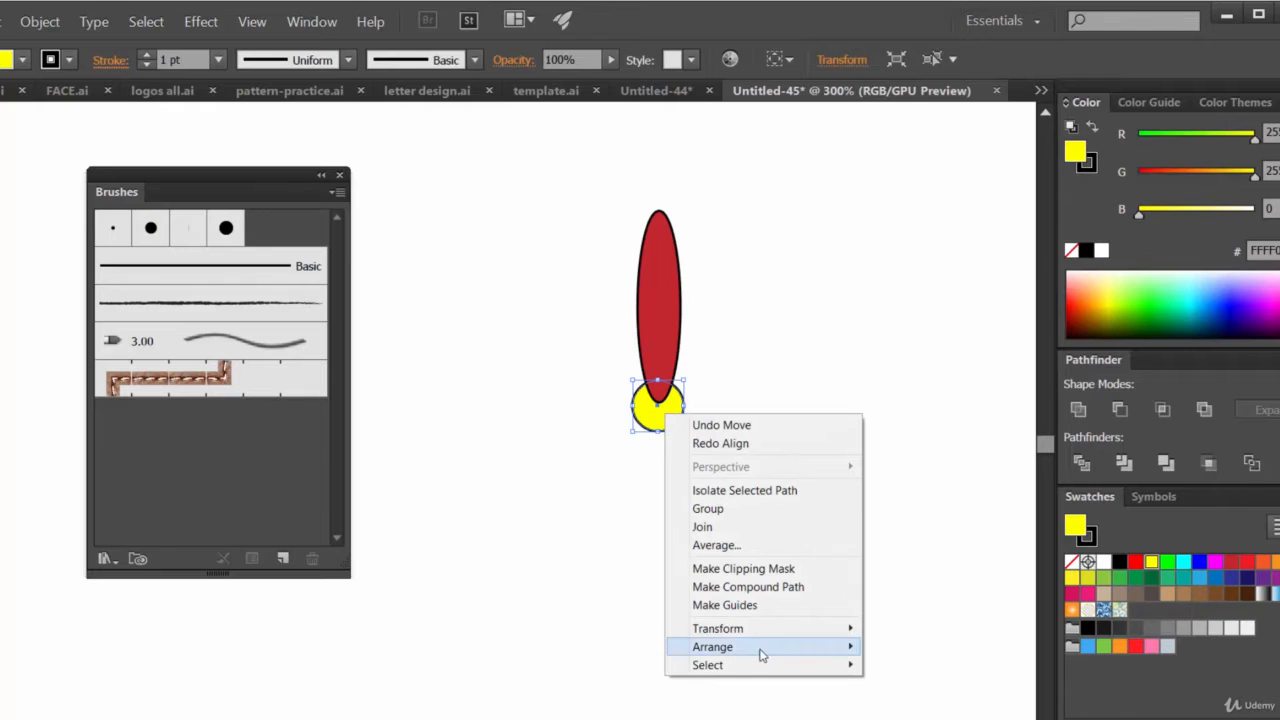
{"action": "mouse_move", "coordinate": [775, 638]}
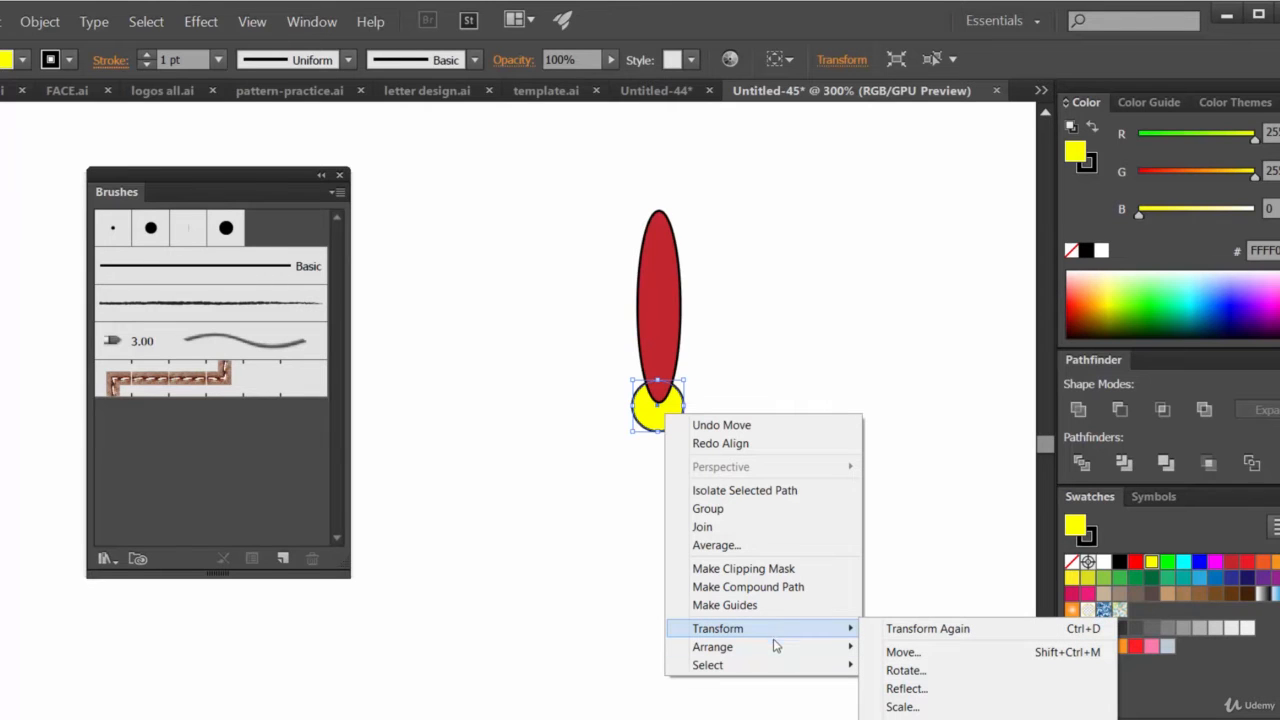
{"action": "left_click", "coordinate": [890, 651]}
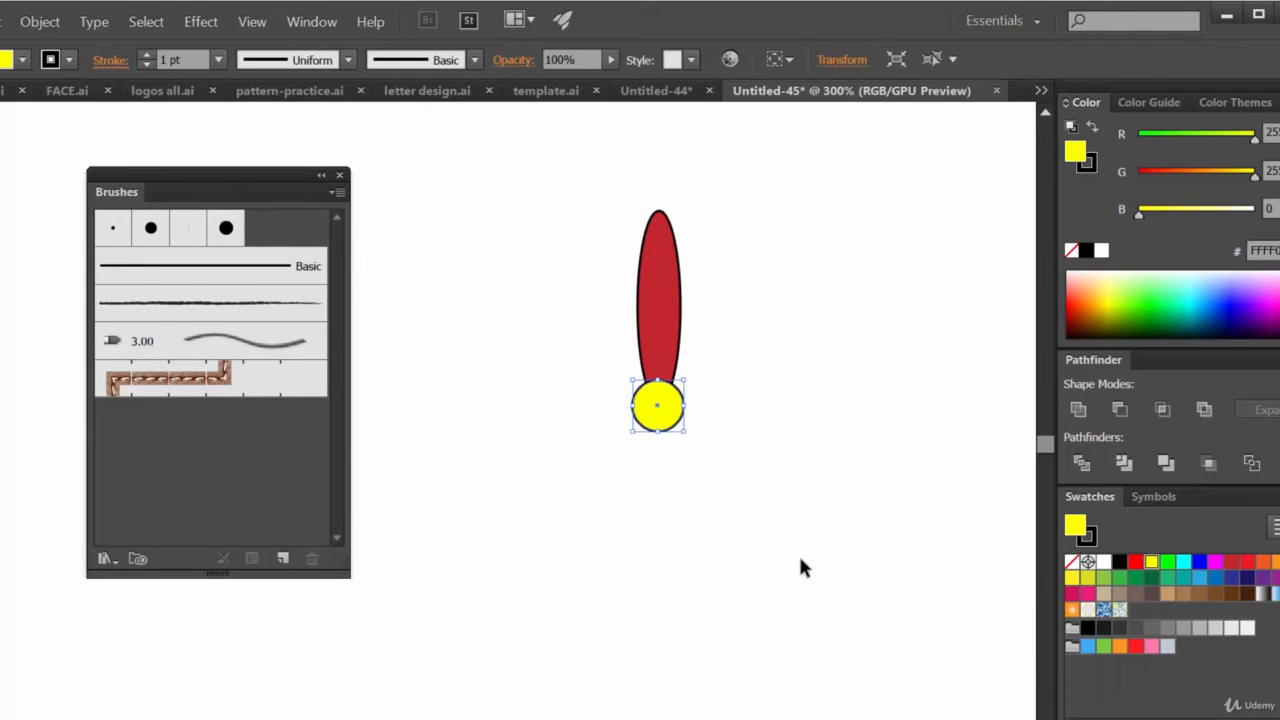
Open the Transform effect for the red ellipse, with the bottom-center reference point and 6 copies
{"action": "left_click", "coordinate": [670, 337]}
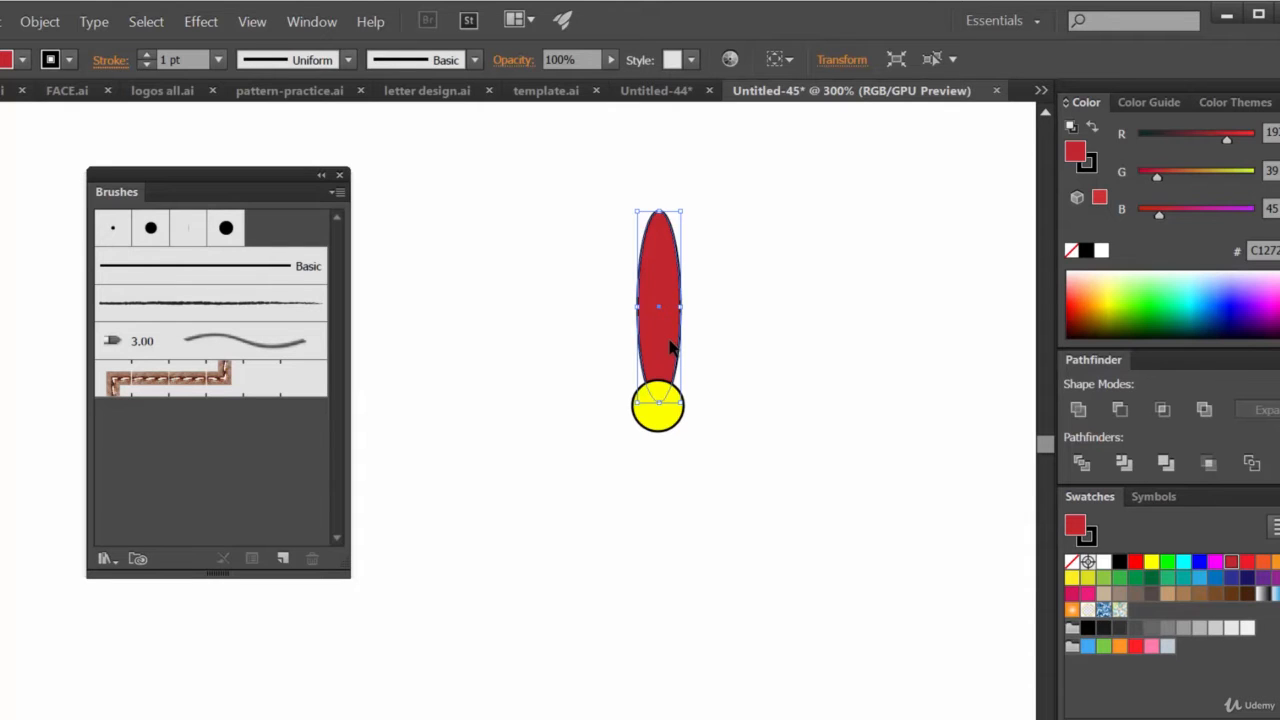
{"action": "left_click", "coordinate": [199, 22]}
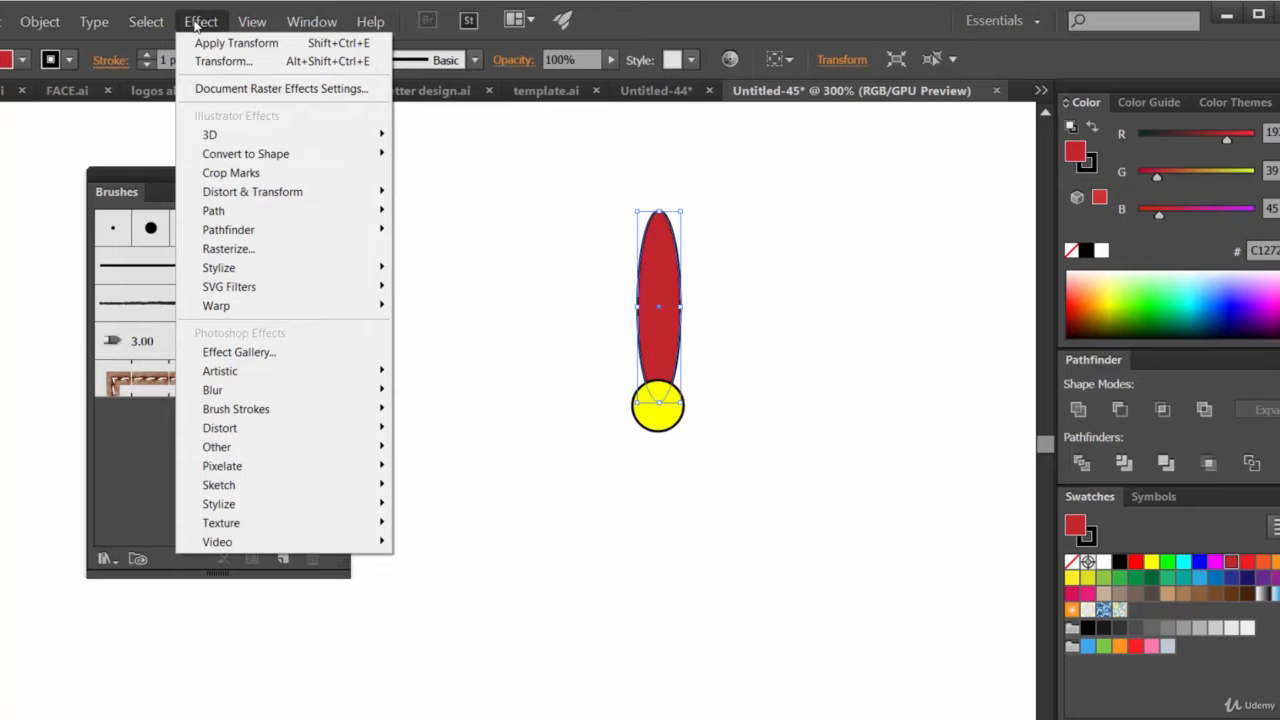
{"action": "mouse_move", "coordinate": [300, 195]}
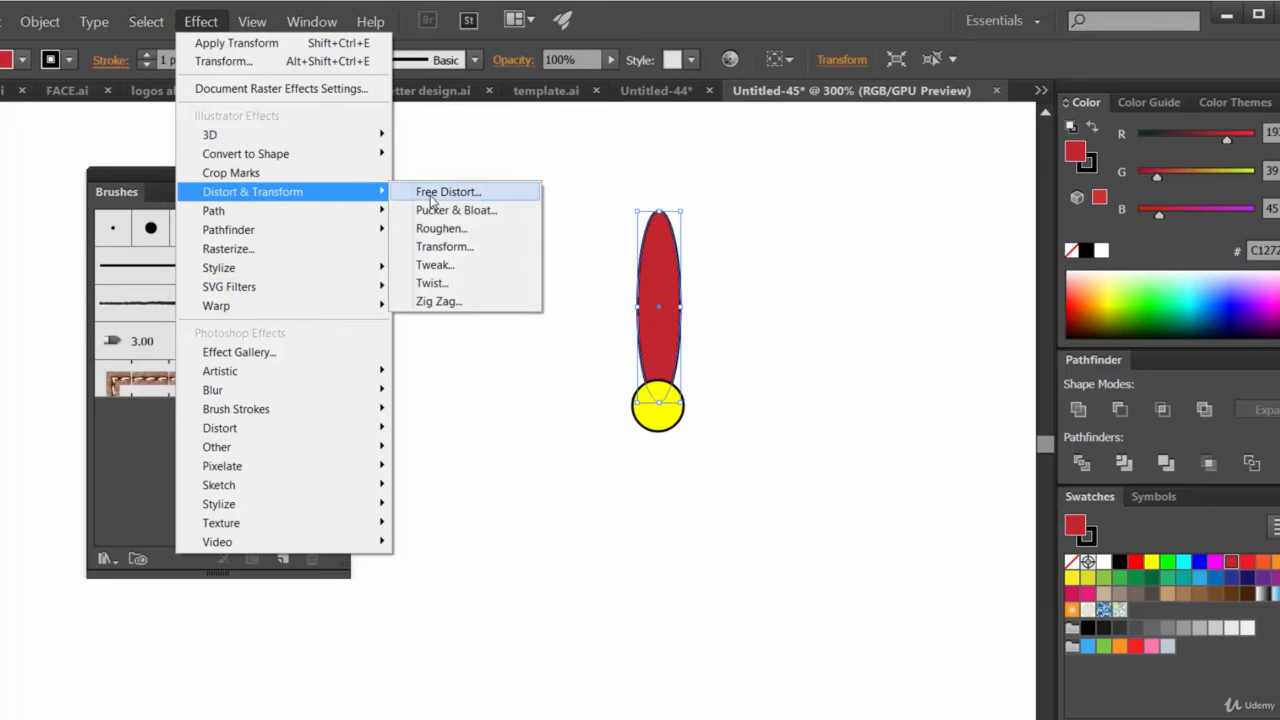
{"action": "left_click", "coordinate": [444, 246]}
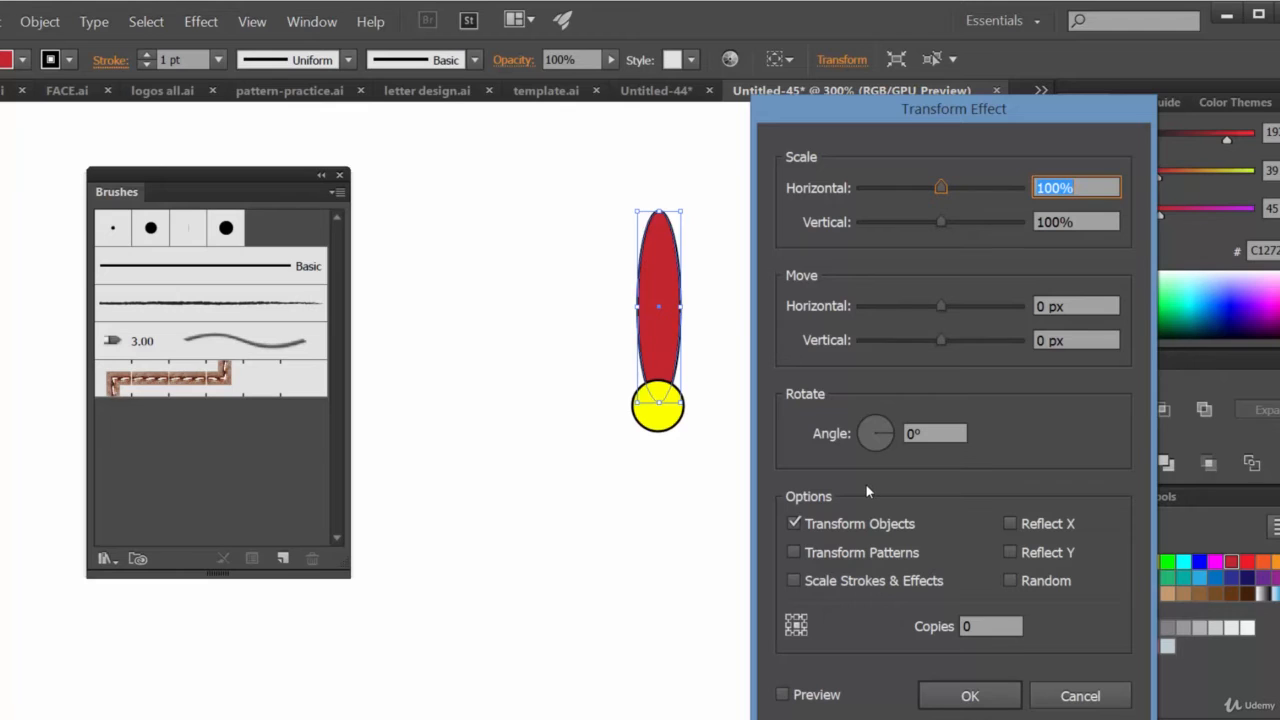
{"action": "left_click", "coordinate": [918, 433]}
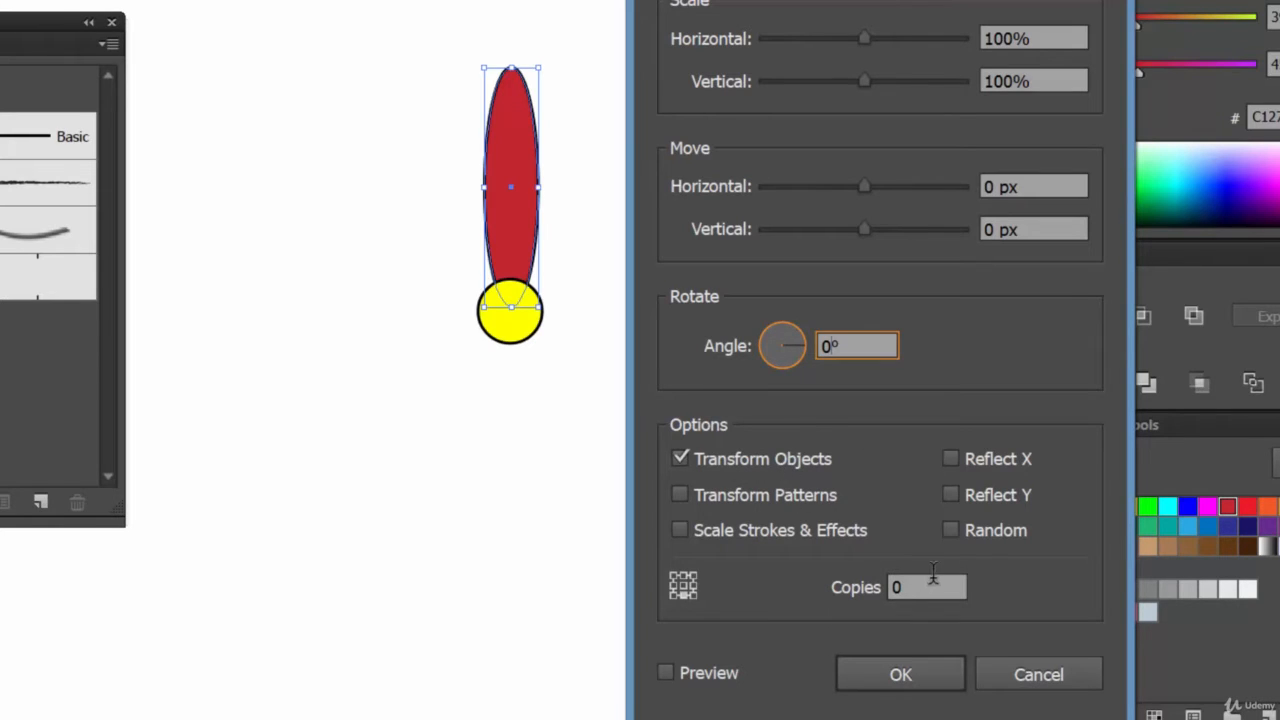
{"action": "left_click", "coordinate": [908, 588]}
{"action": "key", "text": "Up"}
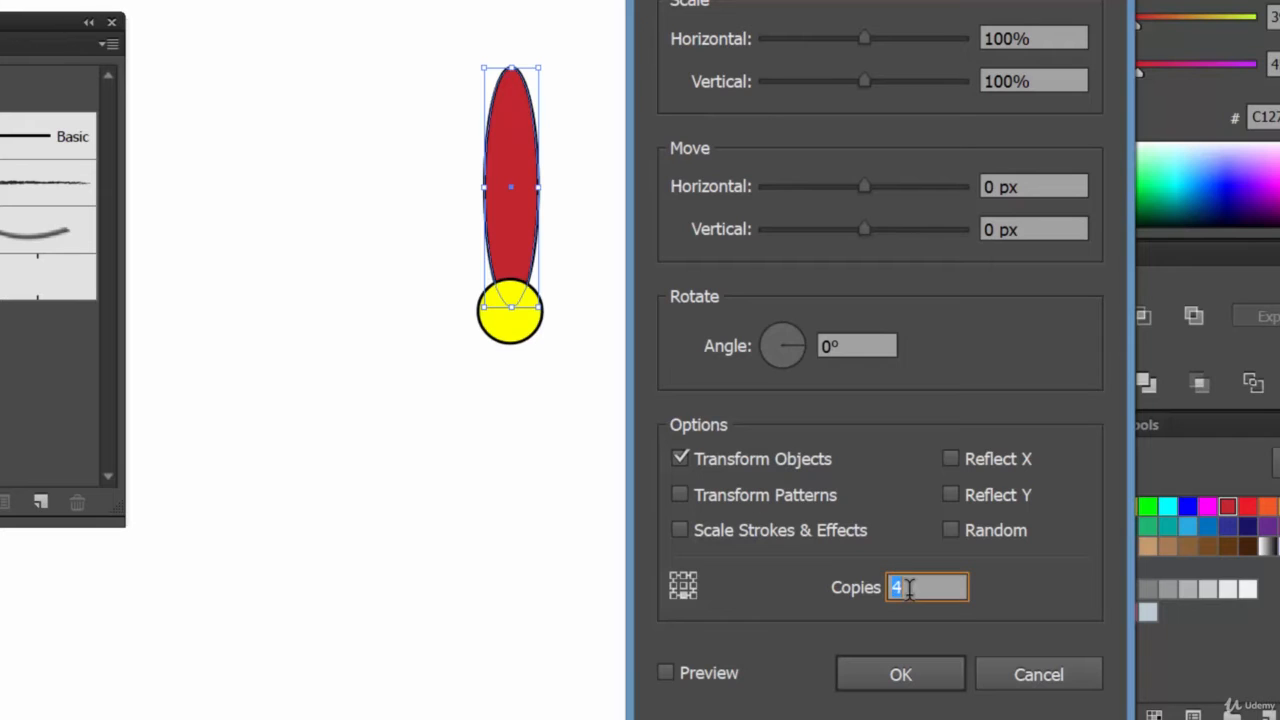
Set the Transform effect's rotation angle to 16° and turn on the preview
{"action": "left_click", "coordinate": [854, 345]}
{"action": "key", "text": "Up"}
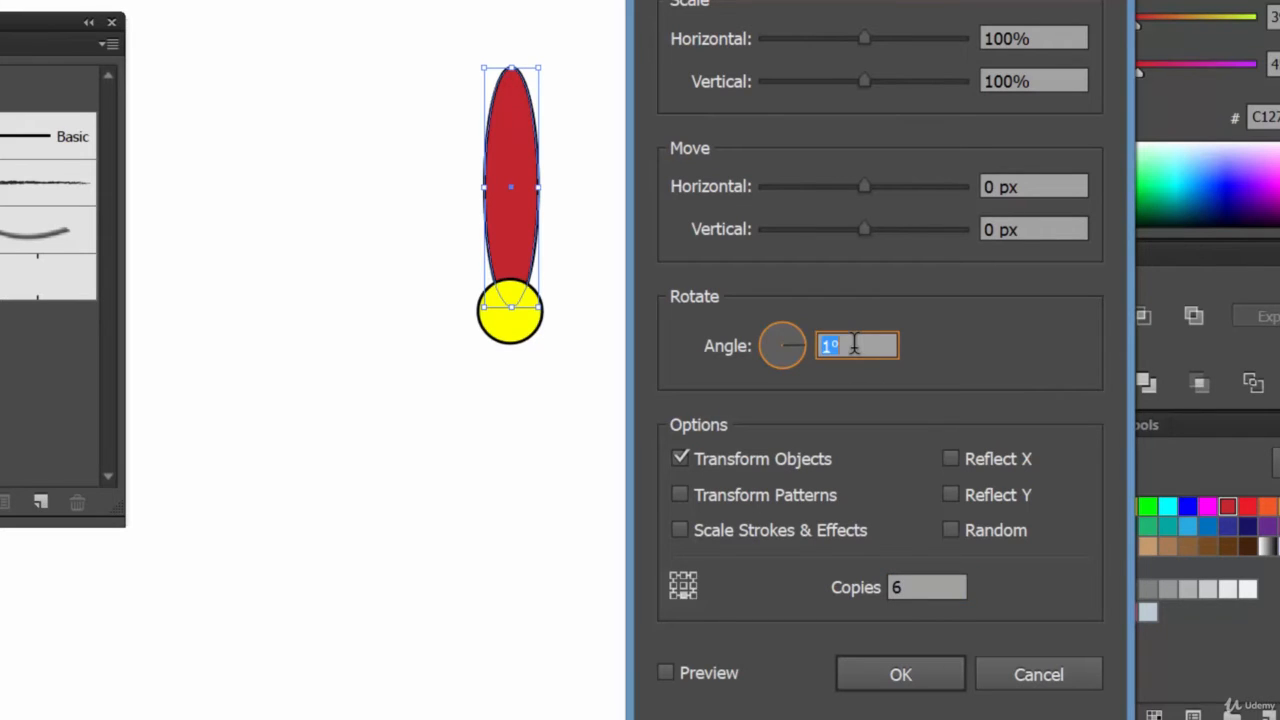
{"action": "key", "text": "Up"}
{"action": "key", "text": "Up"}
{"action": "key", "text": "Up"}
{"action": "key", "text": "Up"}
{"action": "key", "text": "Up"}
{"action": "key", "text": "Up"}
{"action": "key", "text": "Up"}
{"action": "key", "text": "Up"}
{"action": "key", "text": "Up"}
{"action": "key", "text": "Up"}
{"action": "key", "text": "Up"}
{"action": "left_click", "coordinate": [707, 679]}
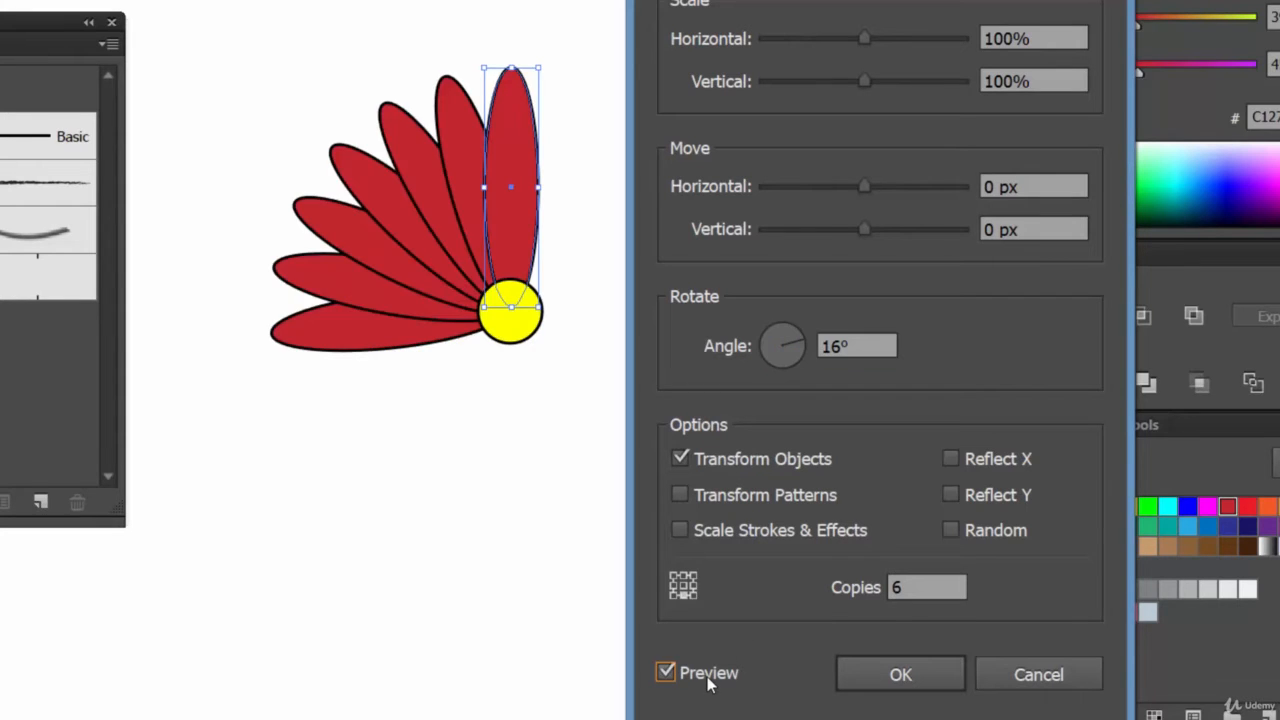
Increase the rotation angle of the petal copies to 52°
{"action": "left_click", "coordinate": [863, 346]}
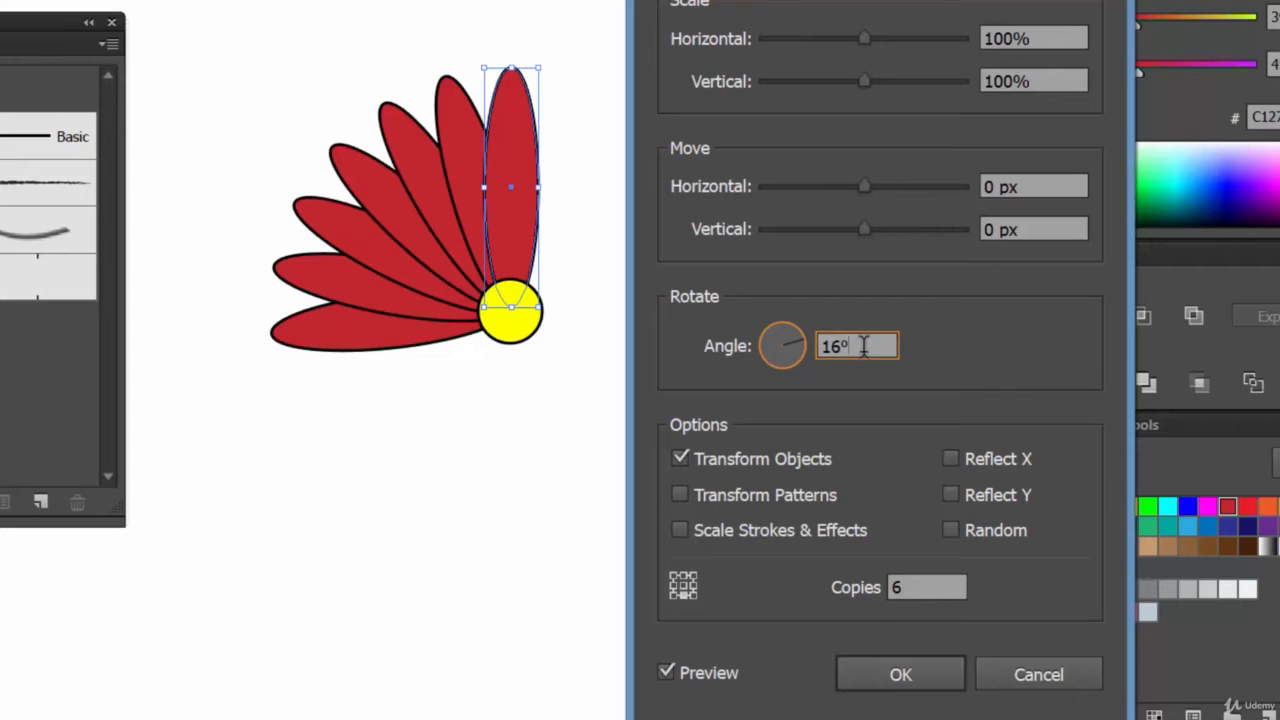
{"action": "key", "text": "Up"}
{"action": "key", "text": "Up"}
{"action": "key", "text": "Up"}
{"action": "key", "text": "Up"}
{"action": "key", "text": "Up"}
{"action": "key", "text": "Up"}
{"action": "key", "text": "Up"}
{"action": "key", "text": "Up"}
{"action": "key", "text": "Up"}
{"action": "key", "text": "Up"}
{"action": "key", "text": "Up"}
{"action": "key", "text": "Up"}
{"action": "key", "text": "Up"}
{"action": "key", "text": "Up"}
{"action": "key", "text": "Up"}
{"action": "key", "text": "Up"}
{"action": "key", "text": "Up"}
{"action": "key", "text": "Up"}
{"action": "key", "text": "Up"}
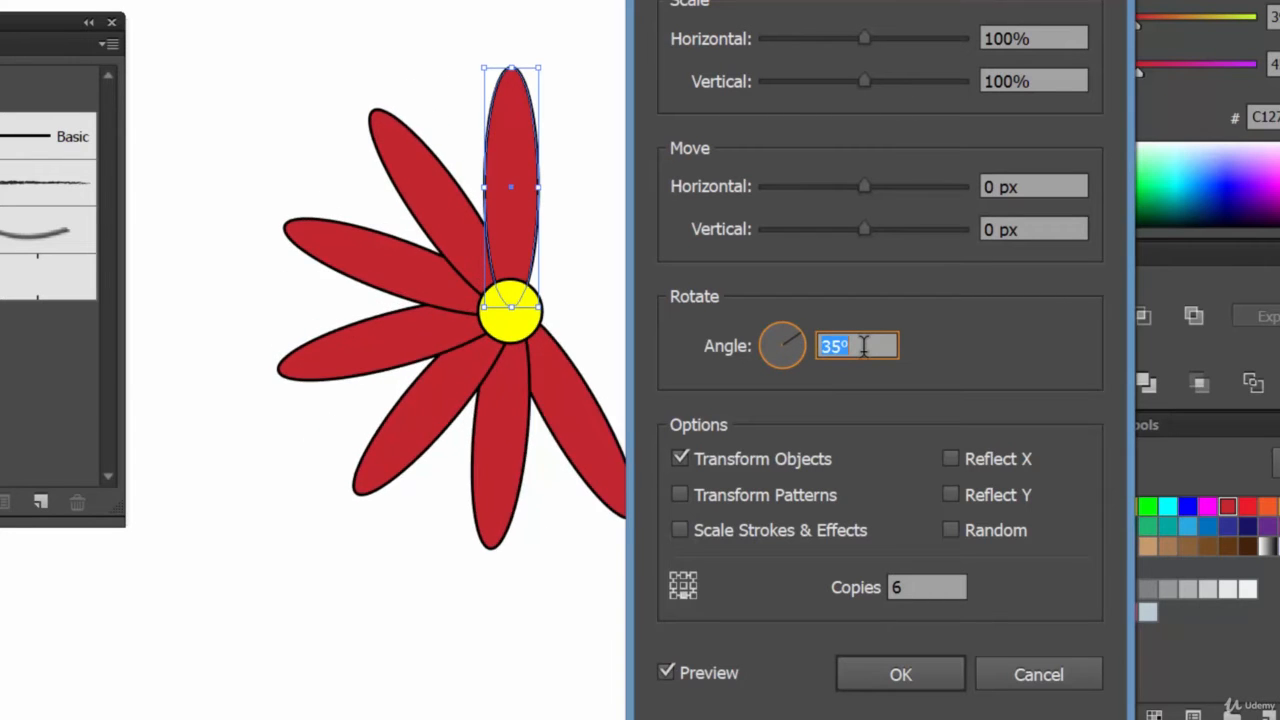
{"action": "key", "text": "Up"}
{"action": "key", "text": "Up"}
{"action": "key", "text": "Up"}
{"action": "key", "text": "Up"}
{"action": "key", "text": "Up"}
{"action": "key", "text": "Up"}
{"action": "key", "text": "Up"}
{"action": "key", "text": "Up"}
{"action": "key", "text": "Up"}
{"action": "key", "text": "Up"}
{"action": "key", "text": "Up"}
{"action": "key", "text": "Up"}
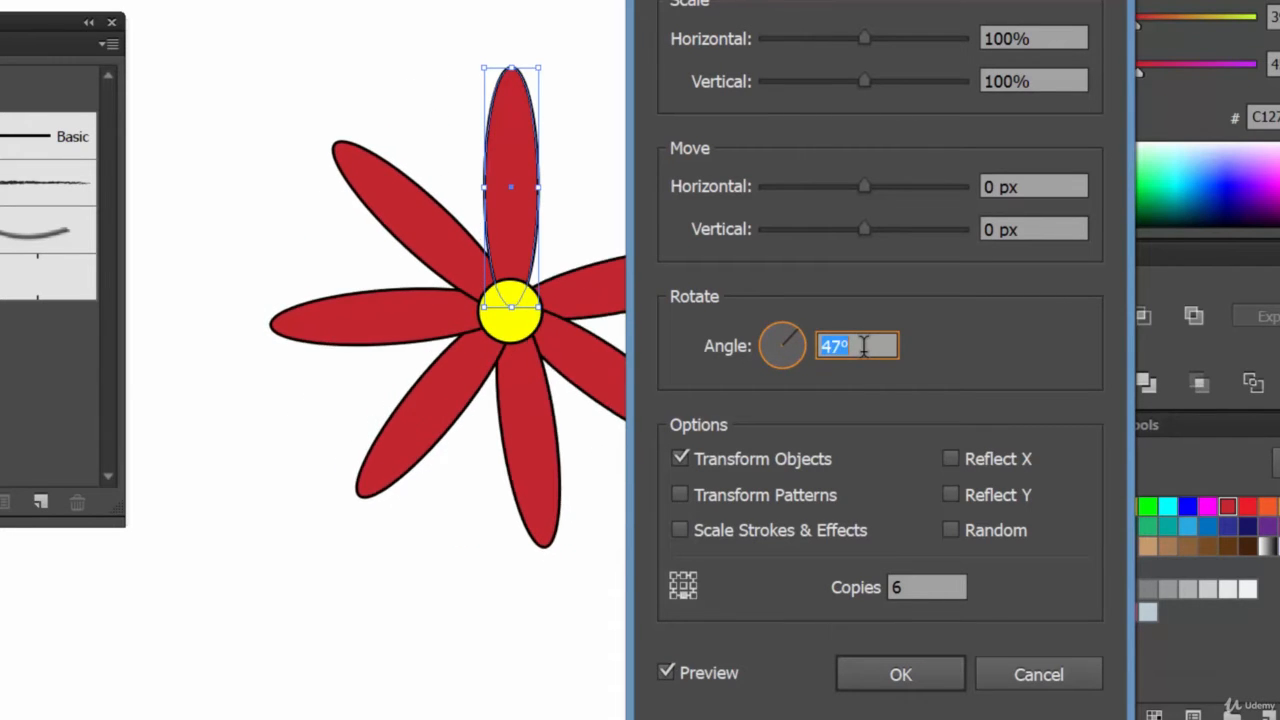
{"action": "key", "text": "Up"}
{"action": "key", "text": "Up"}
{"action": "key", "text": "Up"}
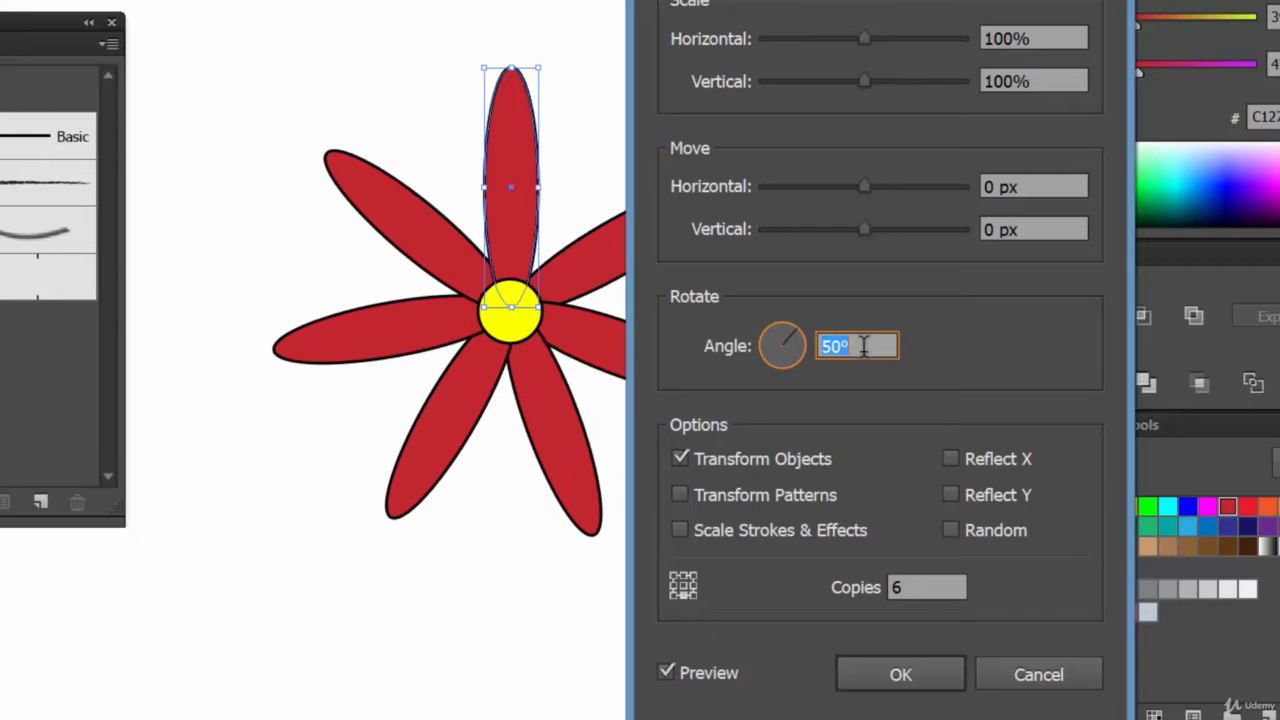
{"action": "key", "text": "Up"}
{"action": "key", "text": "Up"}
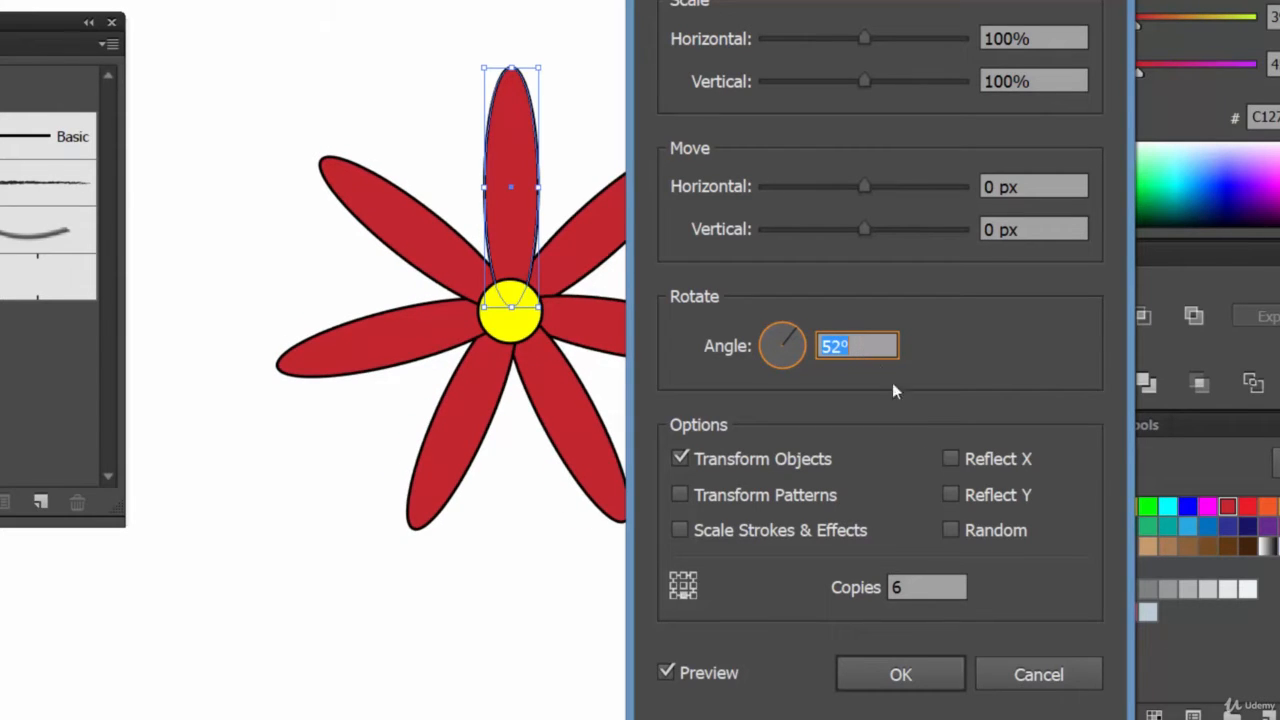
Reduce the petal copies to 5 and set their rotation angle to 60°
{"action": "left_click", "coordinate": [908, 587]}
{"action": "key", "text": "BackSpace"}
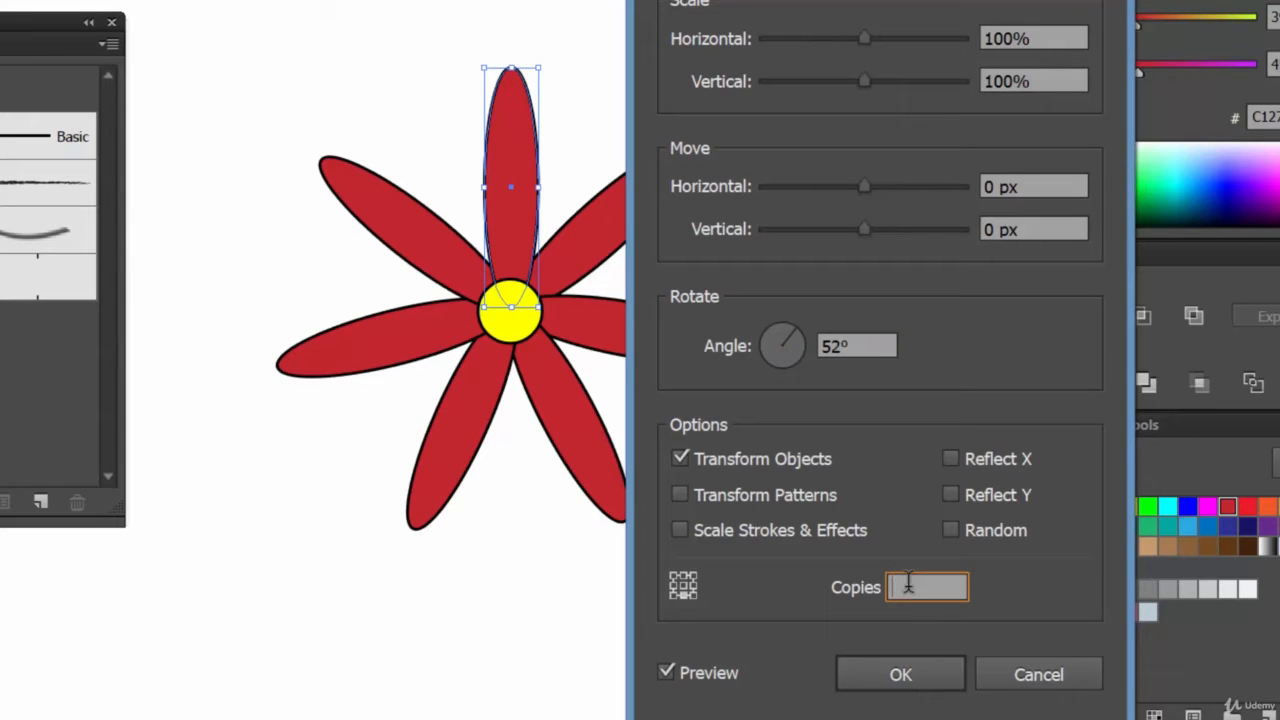
{"action": "type", "text": "5"}
{"action": "left_click", "coordinate": [868, 341]}
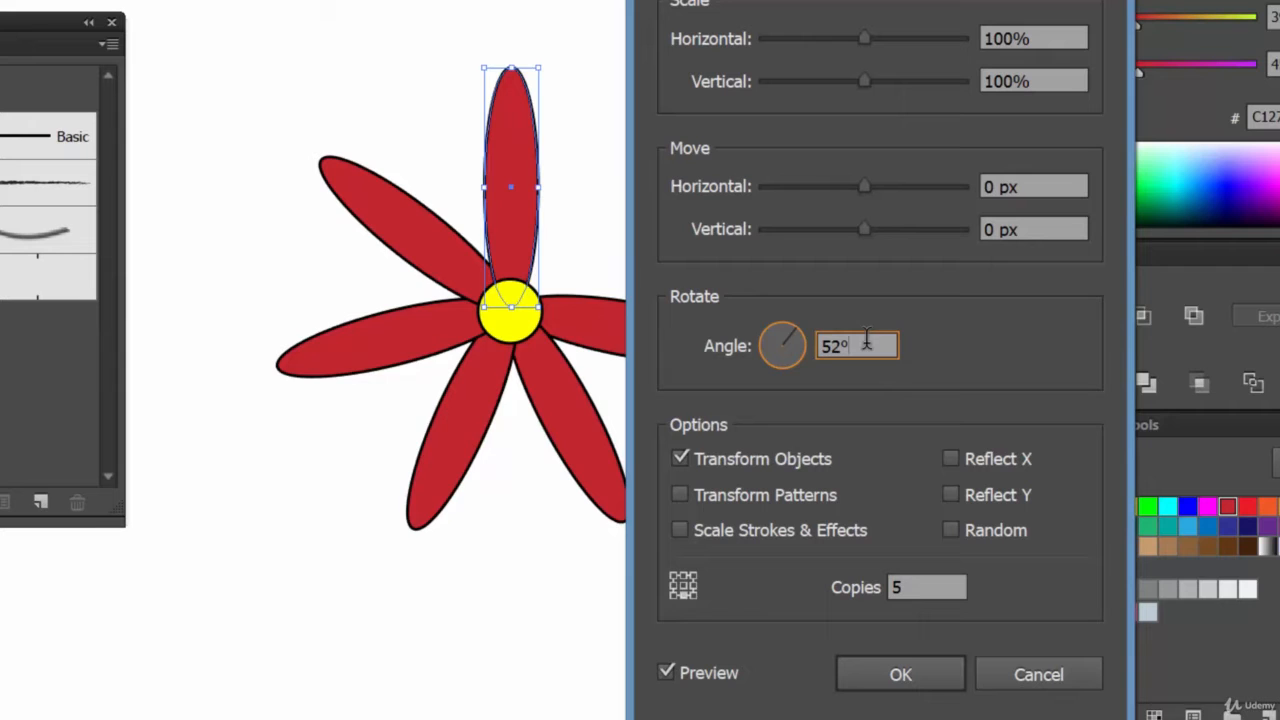
{"action": "key", "text": "Up"}
{"action": "key", "text": "Up"}
{"action": "key", "text": "Up"}
{"action": "key", "text": "Up"}
{"action": "key", "text": "Up"}
{"action": "key", "text": "Up"}
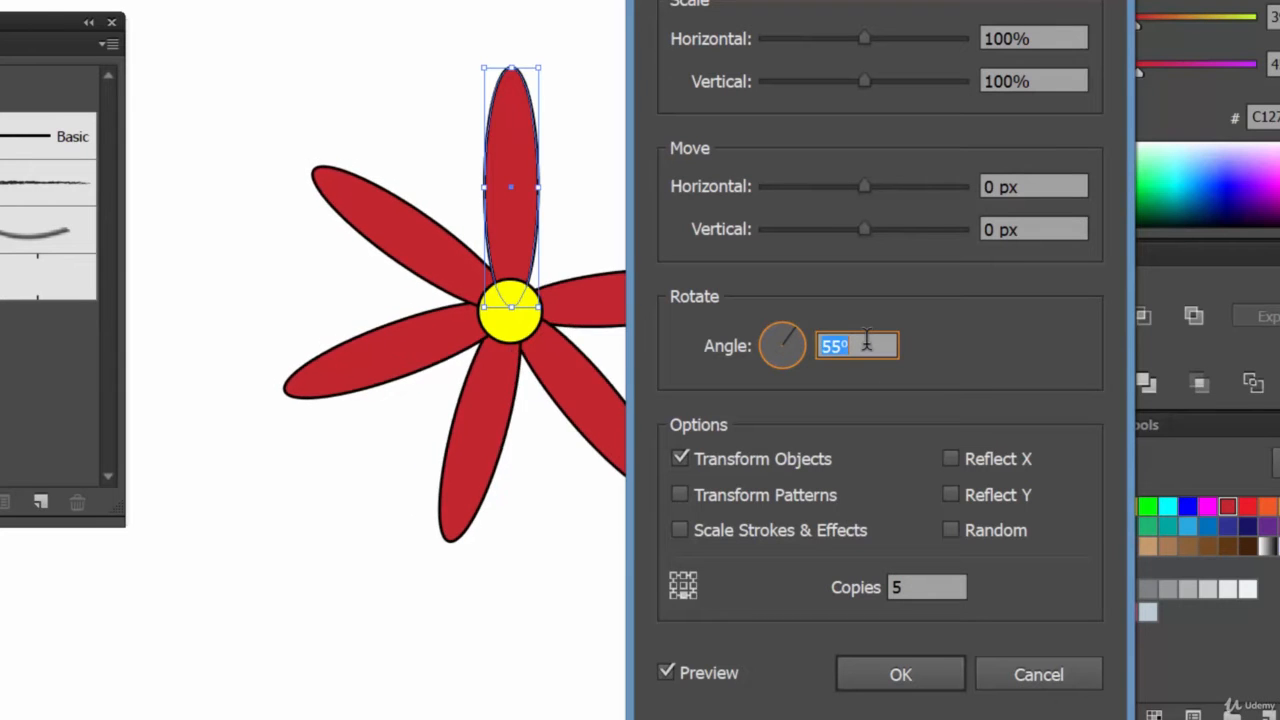
{"action": "key", "text": "Up"}
{"action": "key", "text": "Up"}
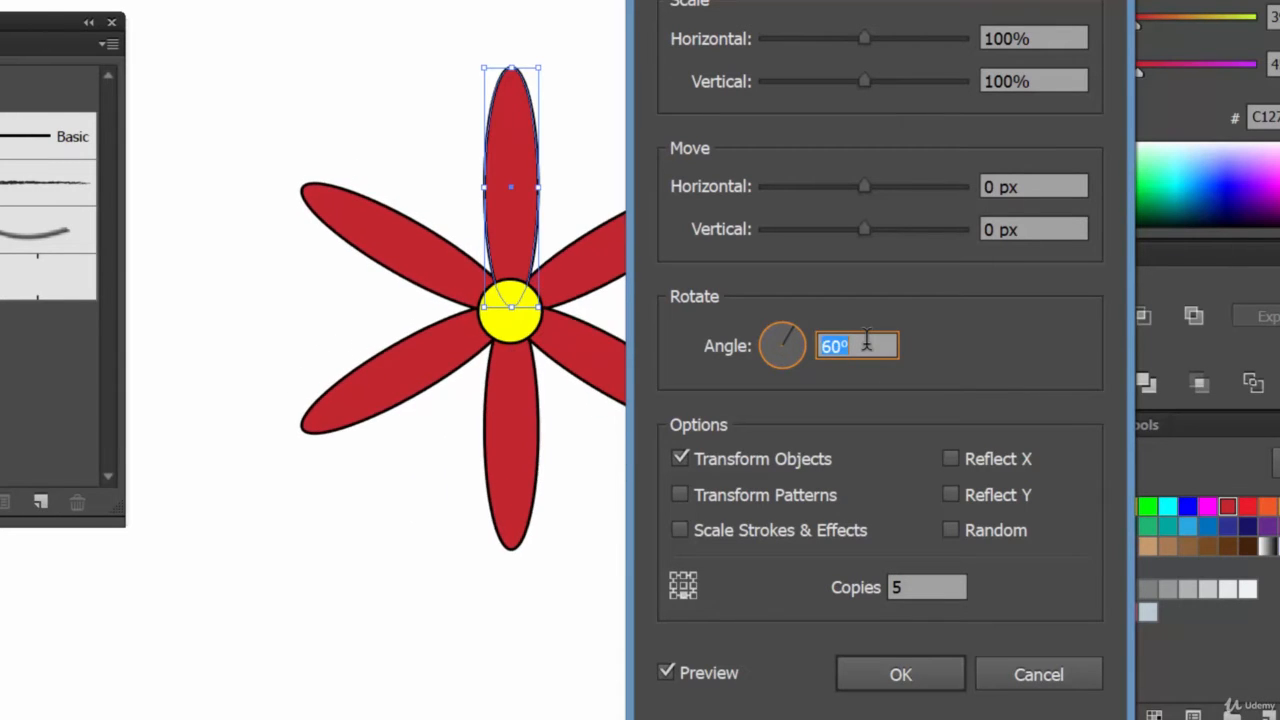
Set the Transform effect to 9 copies at a 36° rotation angle and apply it to the petal
{"action": "left_click_drag", "start_coordinate": [880, 0], "coordinate": [1066, 11]}
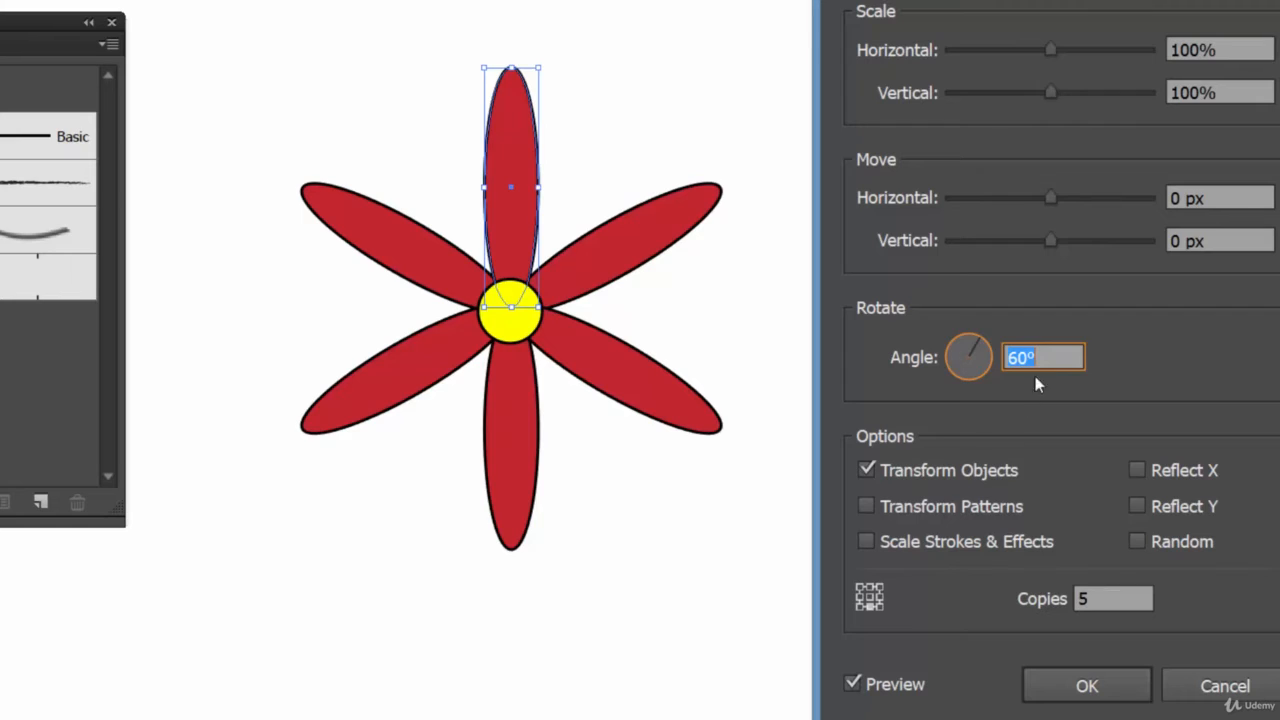
{"action": "left_click", "coordinate": [1104, 598]}
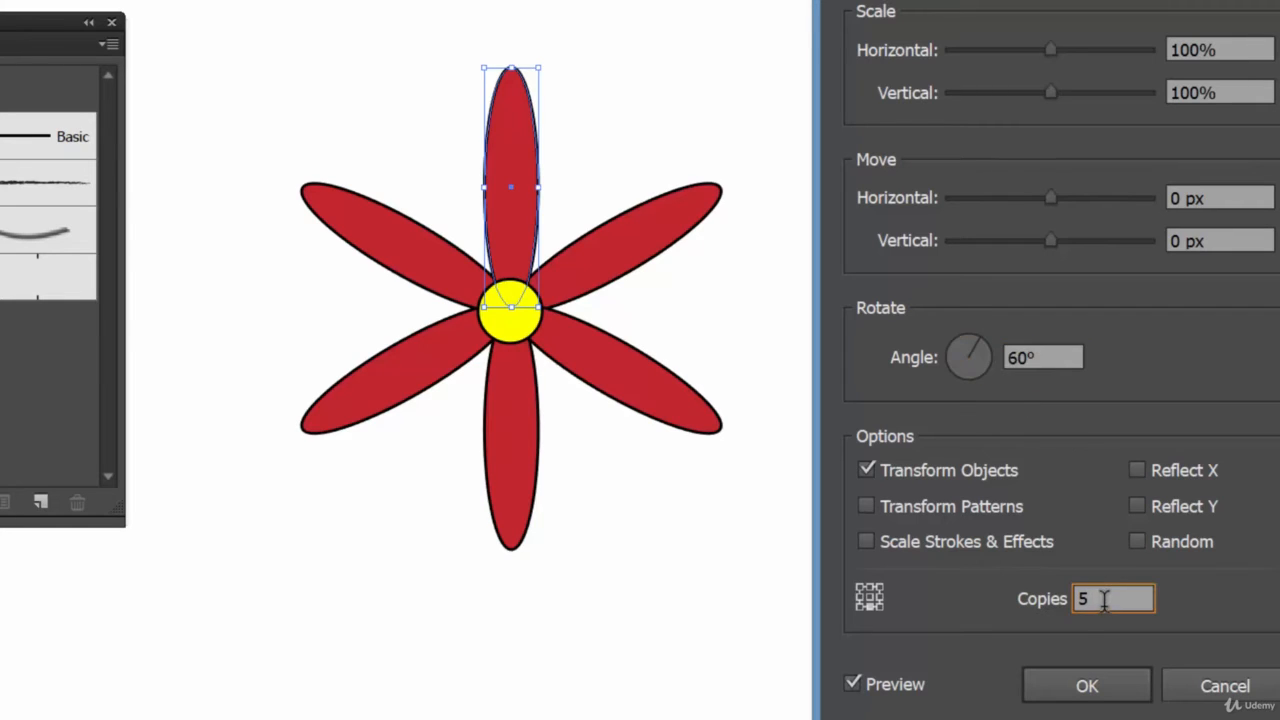
{"action": "left_click_drag", "start_coordinate": [1102, 597], "coordinate": [1073, 598]}
{"action": "key", "text": "shift+Tab"}
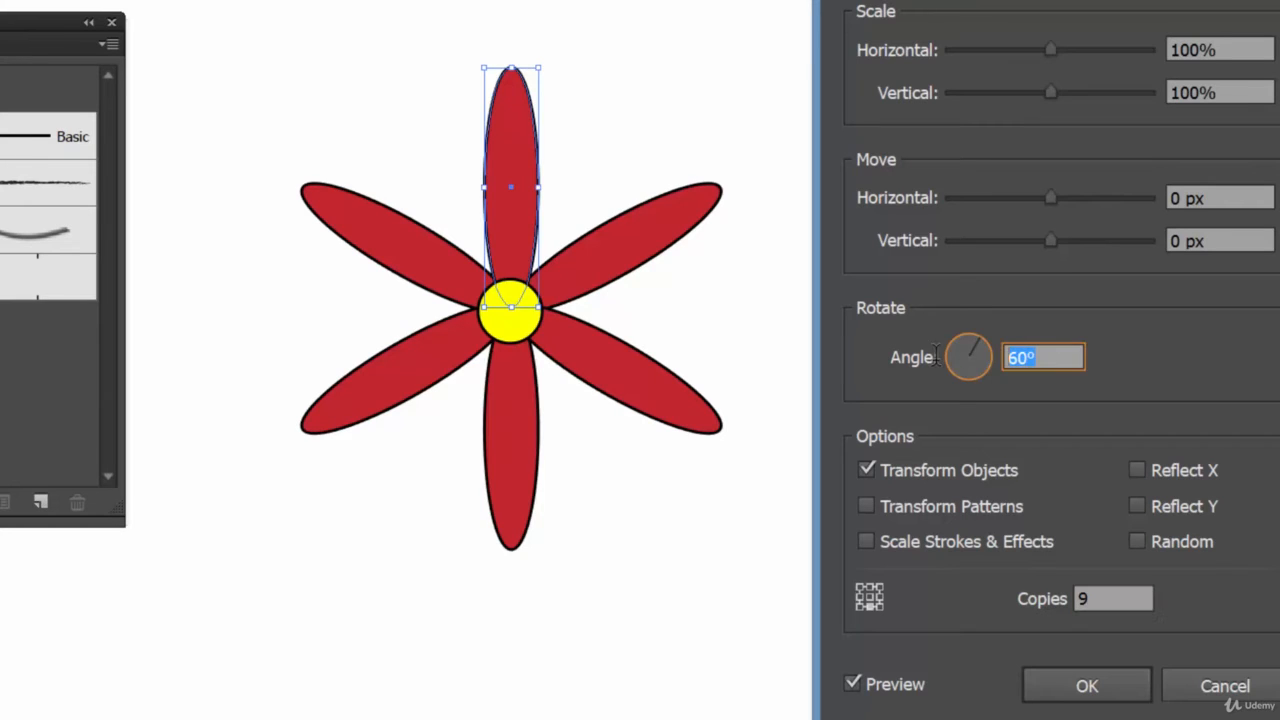
{"action": "type", "text": "36"}
{"action": "left_click", "coordinate": [1138, 596]}
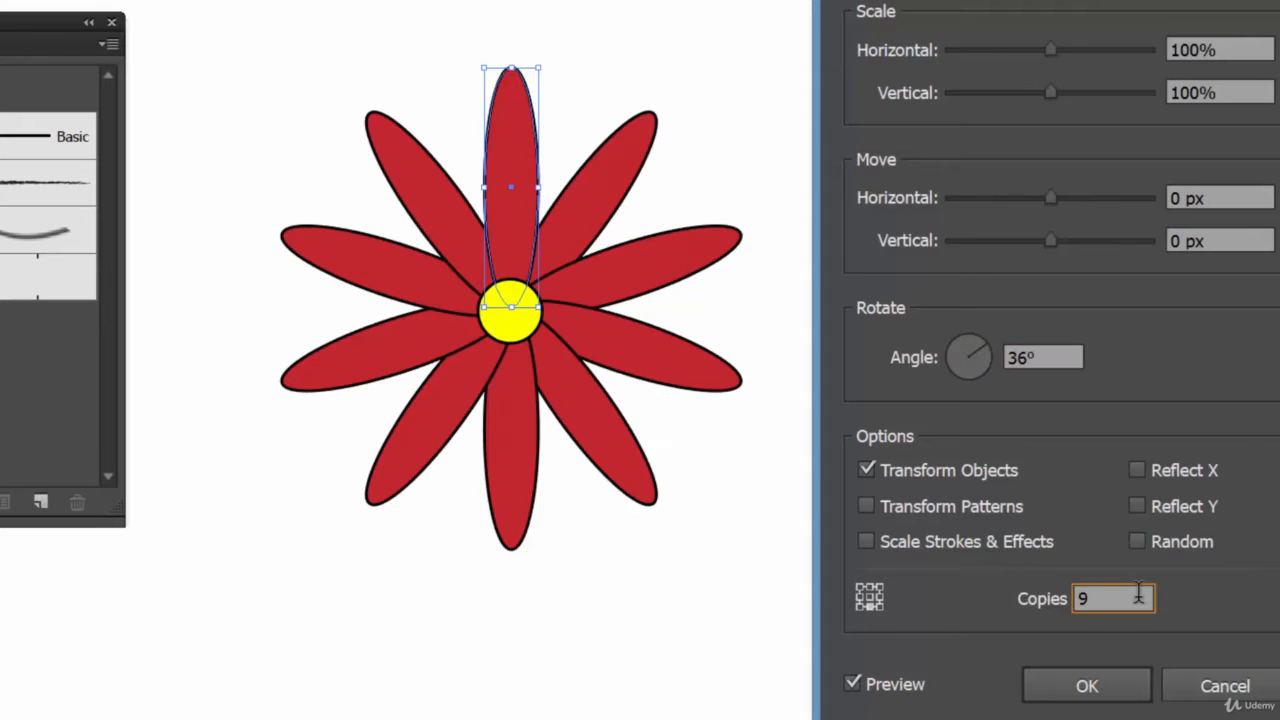
{"action": "left_click", "coordinate": [1118, 690]}
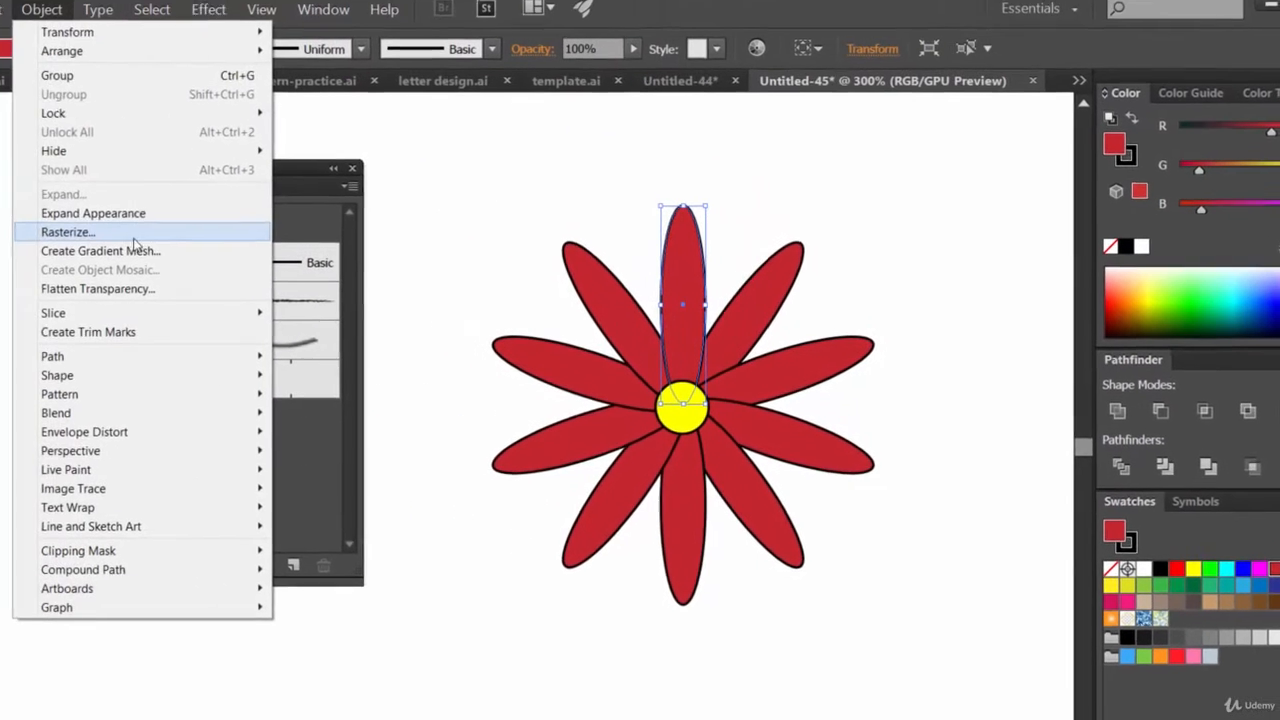
Expand the appearance of the transformed petal into separate petal shapes and deselect the artwork
{"action": "left_click", "coordinate": [130, 222]}
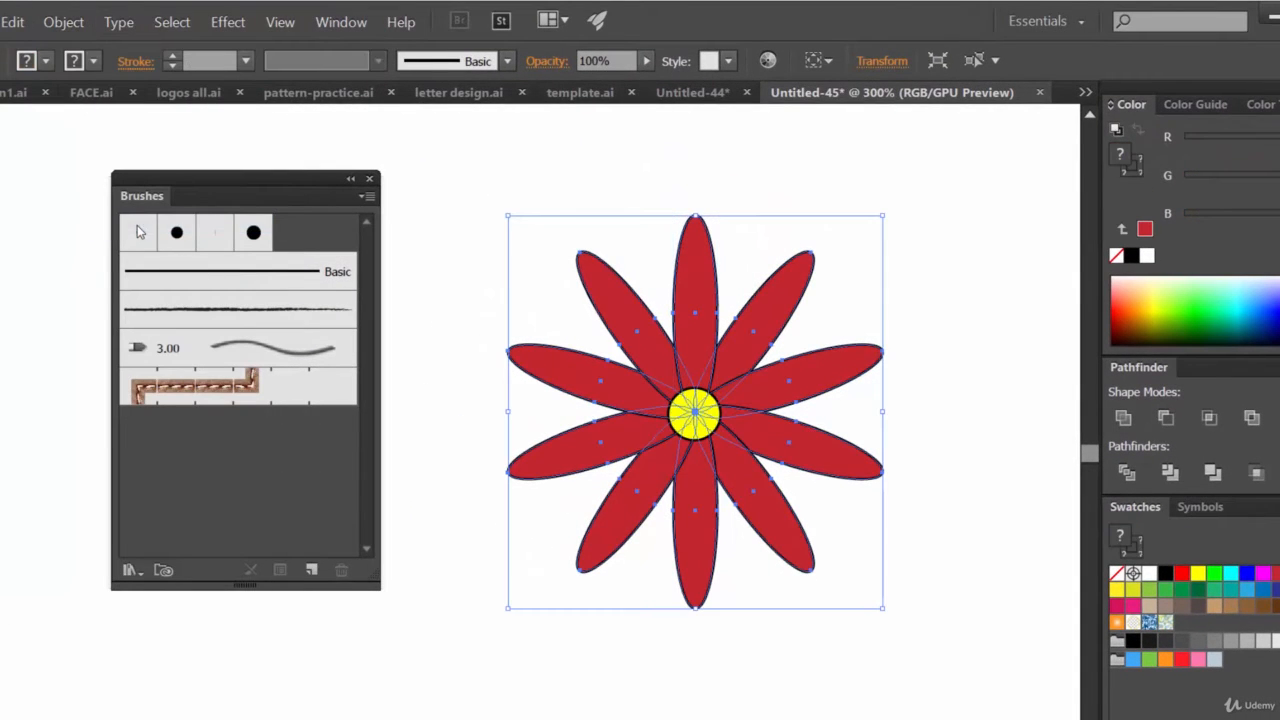
{"action": "left_click", "coordinate": [938, 399]}
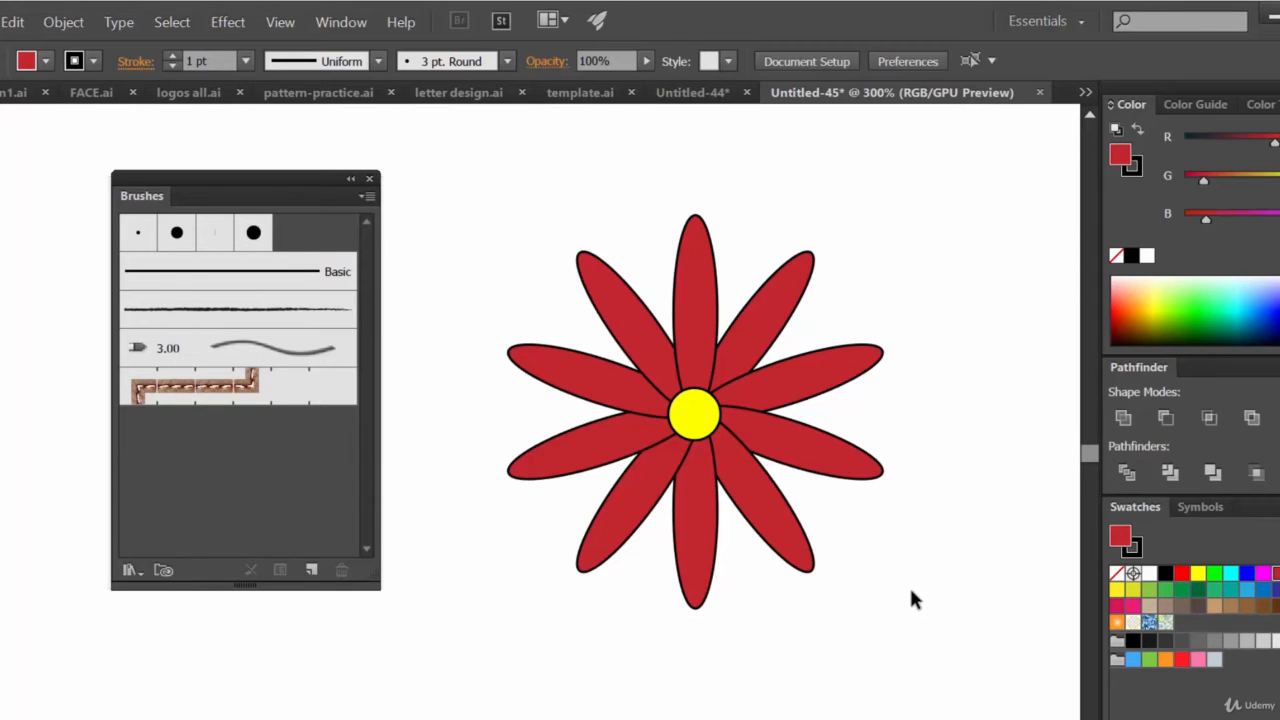
Enlarge the green leaf slightly so its height is closer to the flower's, and deselect it
{"action": "key", "text": "ctrl+minus"}
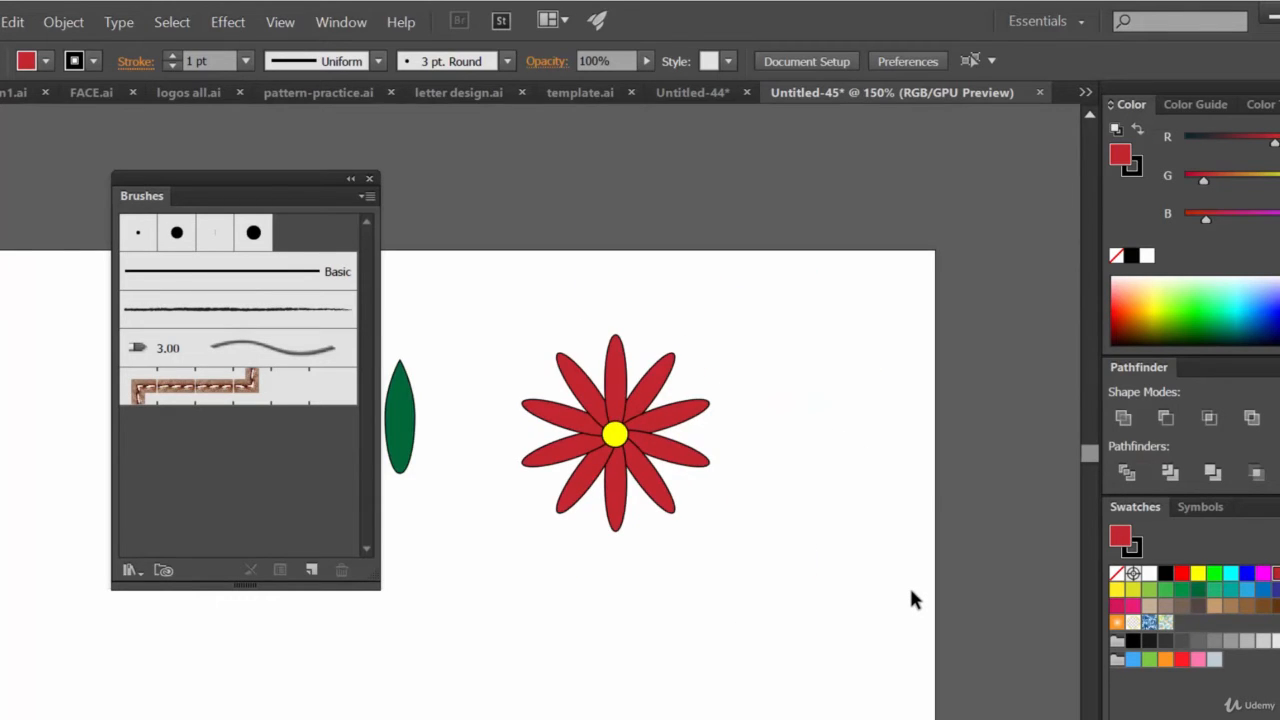
{"action": "key", "text": "ctrl+minus"}
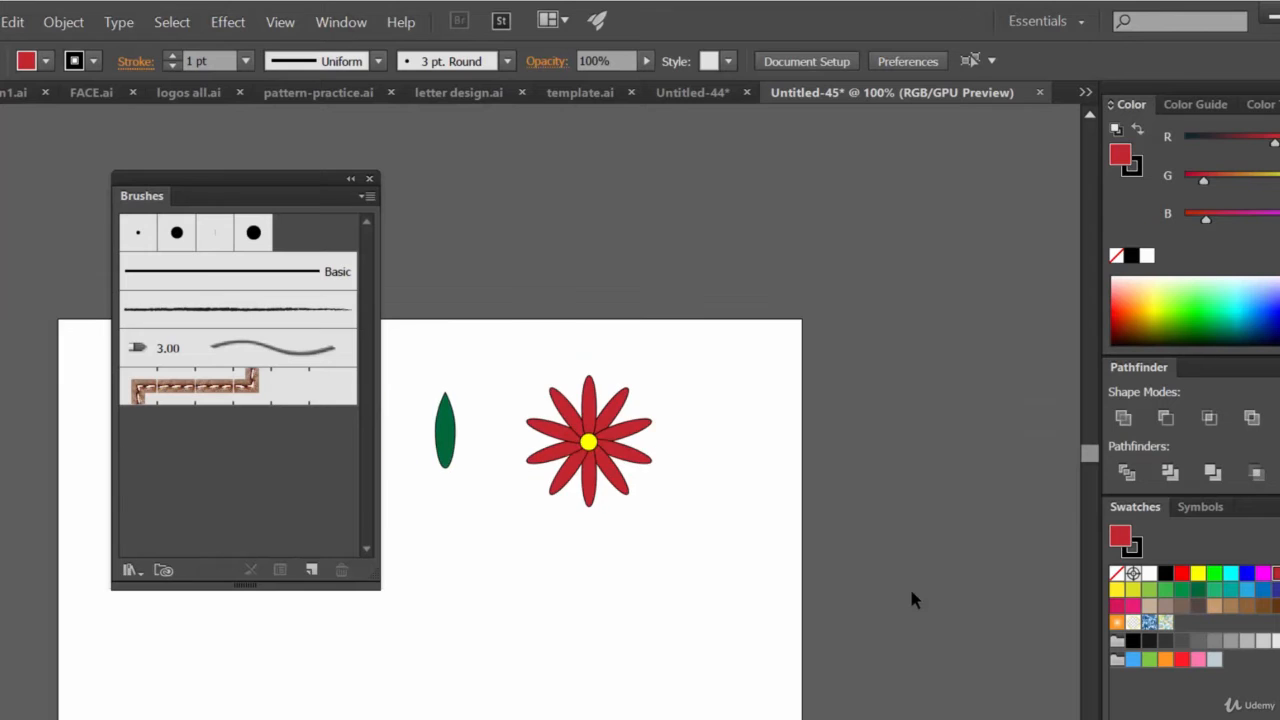
{"action": "left_click", "coordinate": [453, 448]}
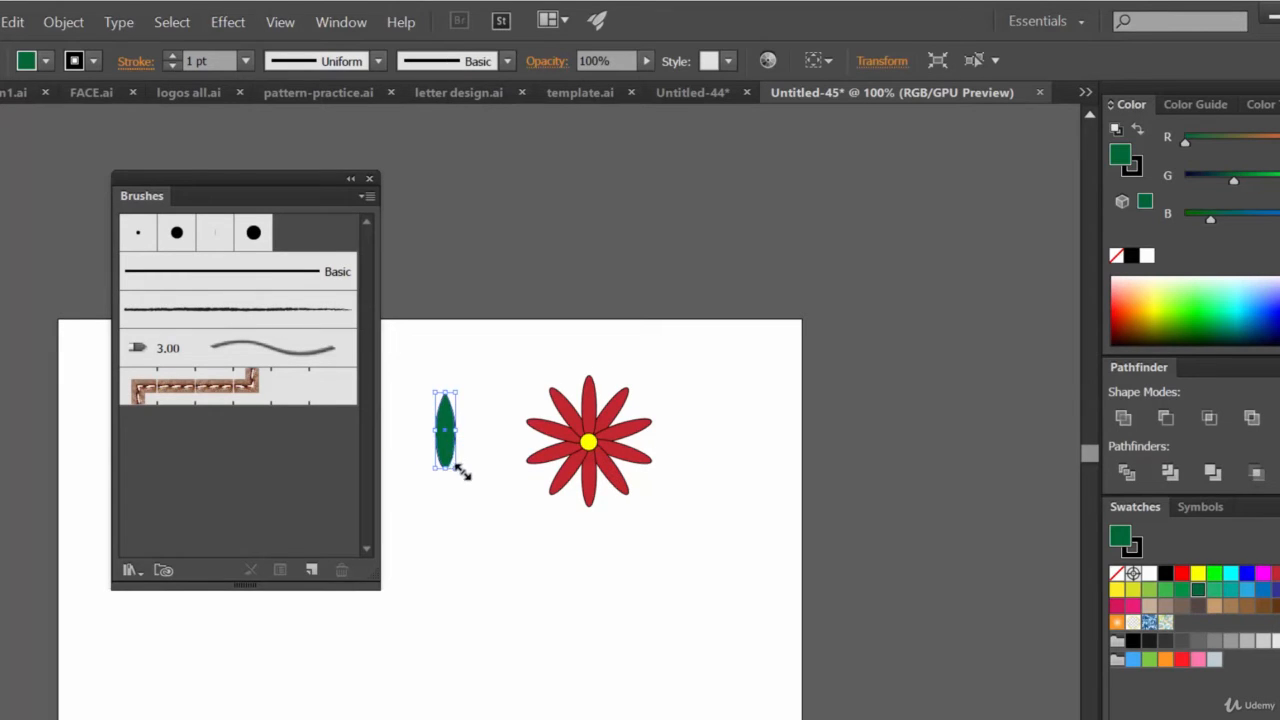
{"action": "left_click_drag", "start_coordinate": [460, 470], "coordinate": [464, 496]}
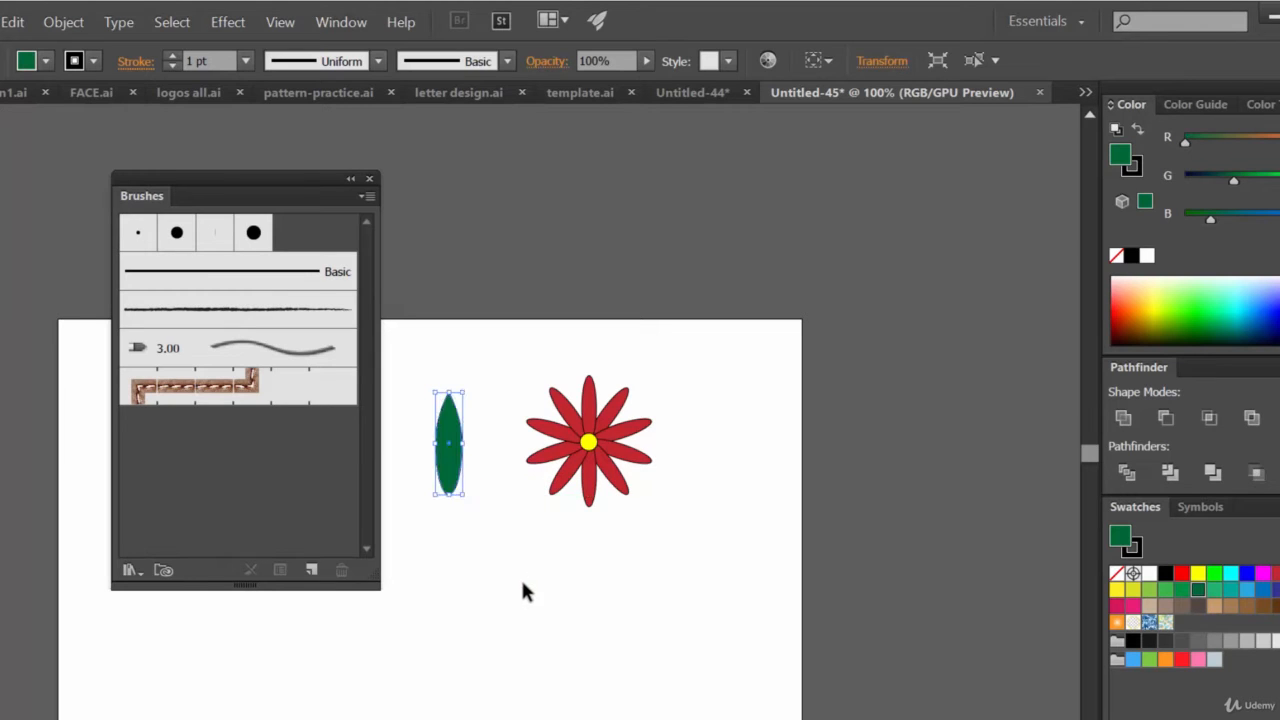
{"action": "left_click", "coordinate": [503, 568]}
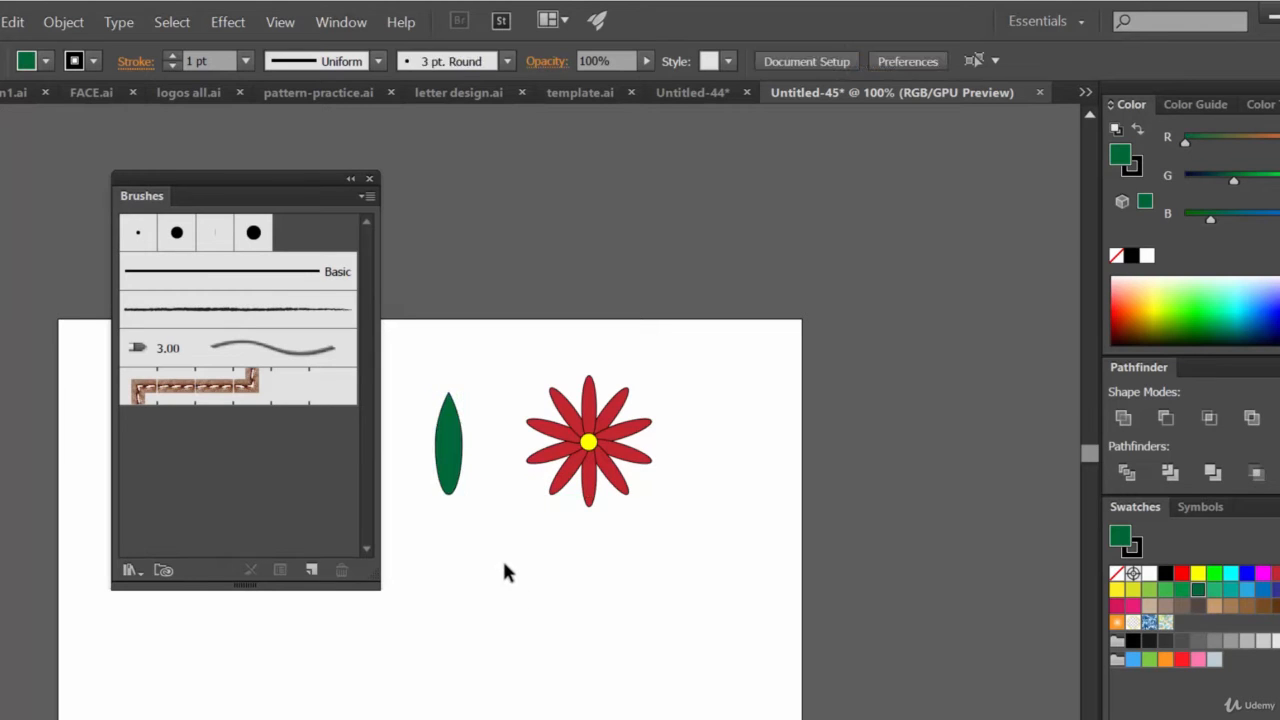
Add the green leaf to the swatches as a pattern swatch
{"action": "left_click", "coordinate": [450, 472]}
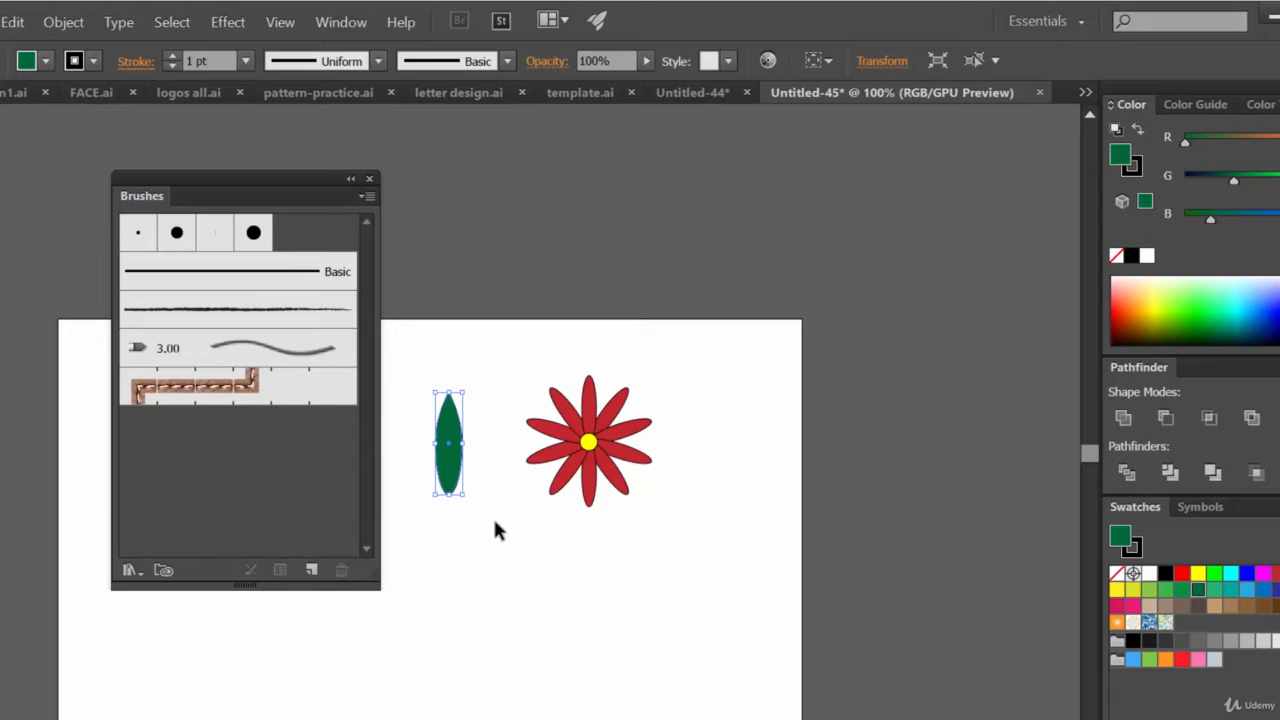
{"action": "left_click_drag", "start_coordinate": [452, 500], "coordinate": [452, 499]}
{"action": "mouse_move", "coordinate": [452, 464]}
{"action": "left_mouse_down"}
{"action": "mouse_move", "coordinate": [474, 400]}
{"action": "mouse_move", "coordinate": [534, 534]}
{"action": "mouse_move", "coordinate": [646, 591]}
{"action": "mouse_move", "coordinate": [1127, 635]}
{"action": "mouse_move", "coordinate": [1186, 621]}
{"action": "left_mouse_up"}
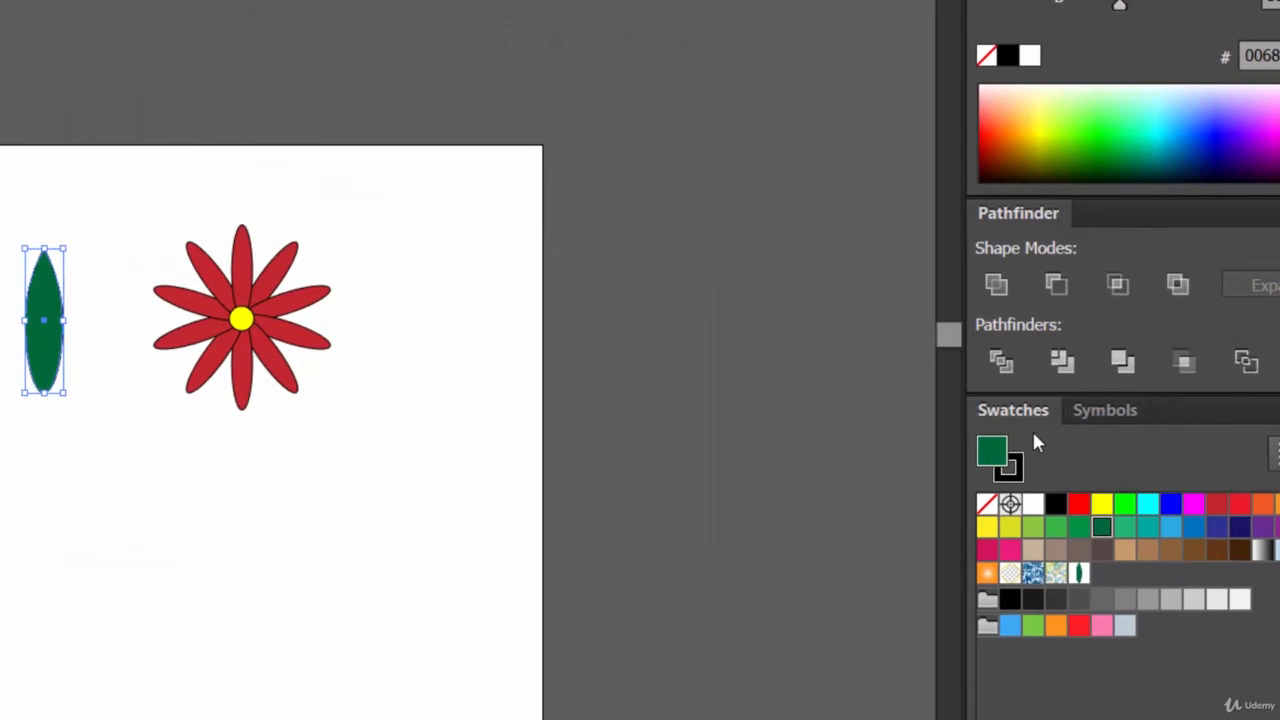
{"action": "left_click", "coordinate": [0, 0]}
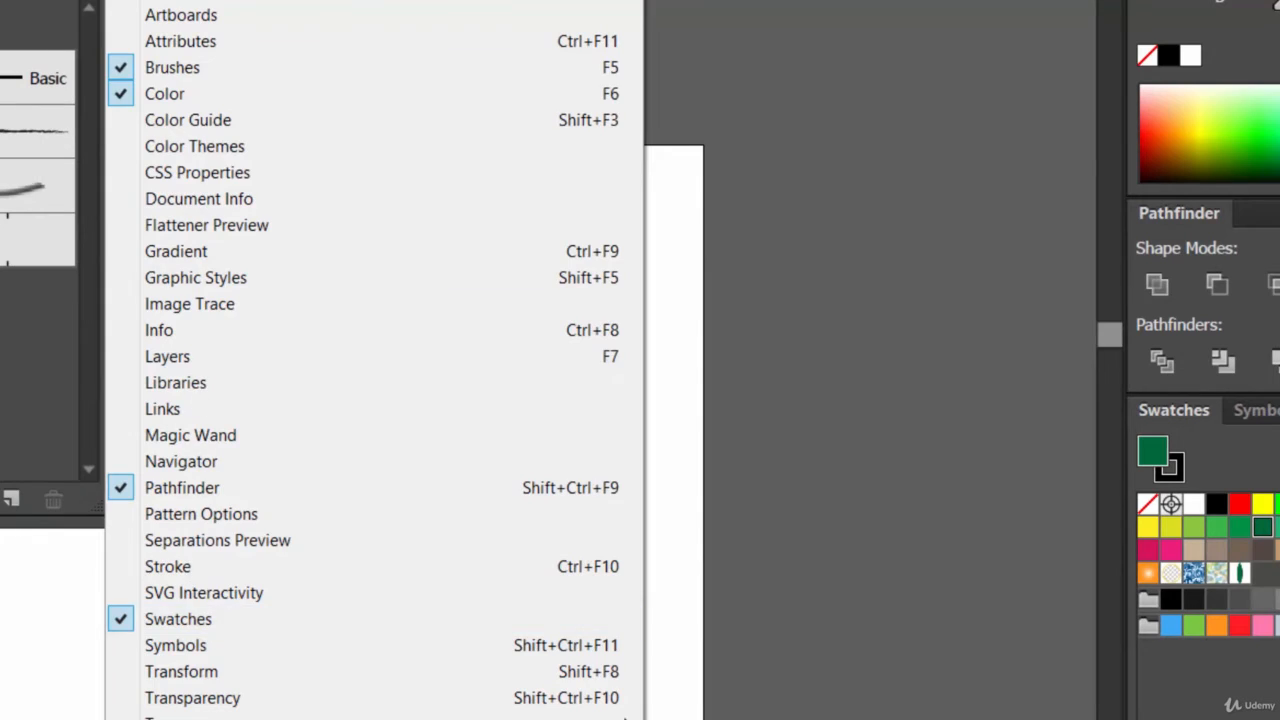
{"action": "left_click", "coordinate": [698, 192]}
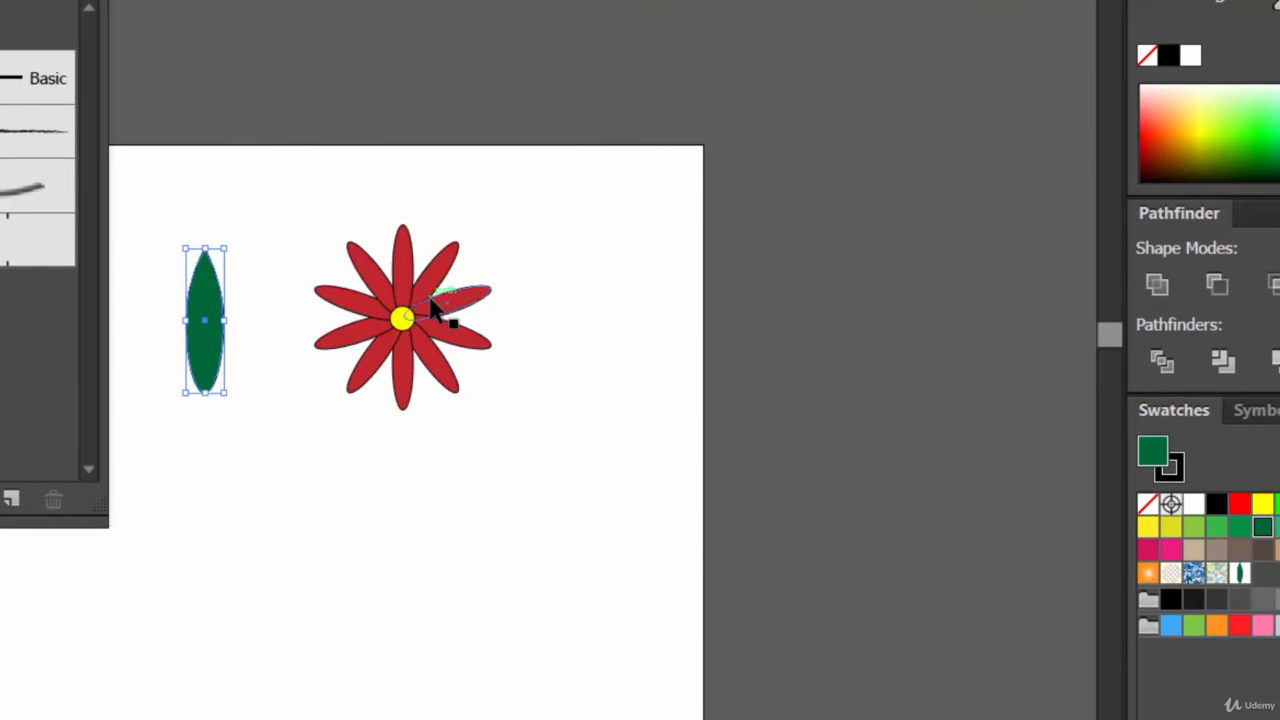
Add the whole flower, petals and yellow center, to the swatches as a pattern swatch and clear the selection
{"action": "left_click_drag", "start_coordinate": [303, 199], "coordinate": [605, 480]}
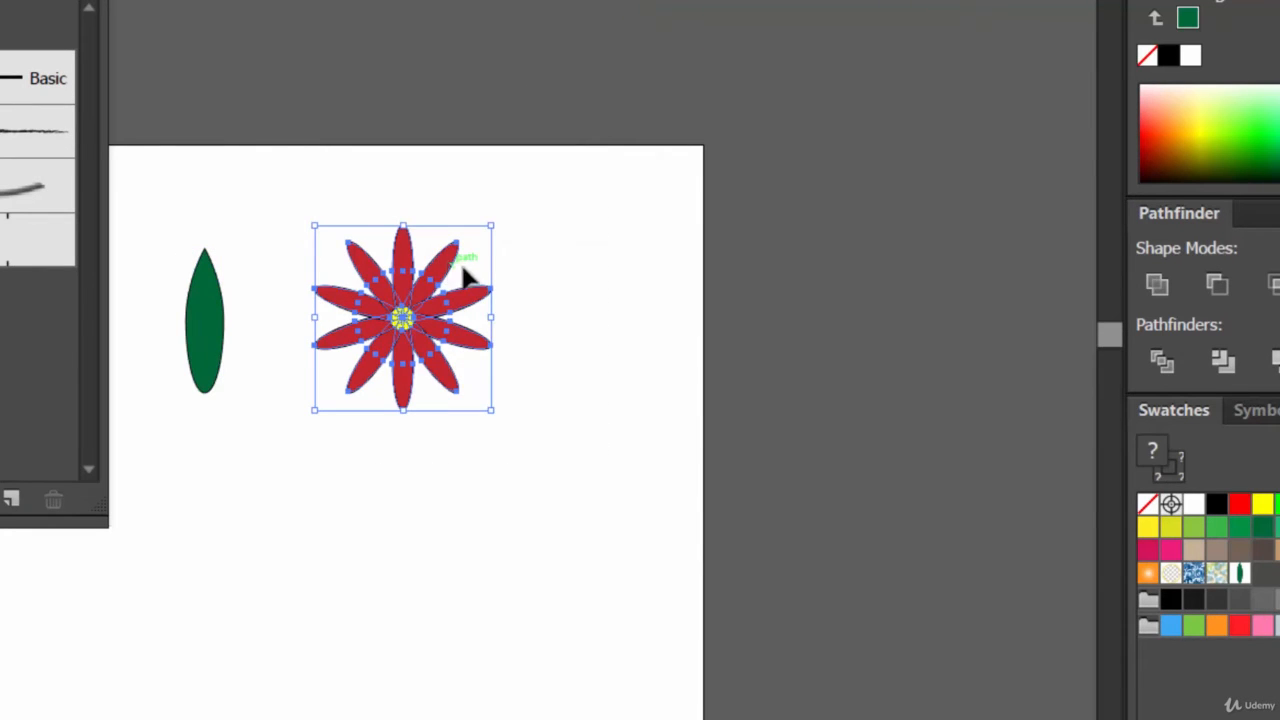
{"action": "left_click_drag", "start_coordinate": [466, 277], "coordinate": [1262, 573]}
{"action": "left_click", "coordinate": [229, 477]}
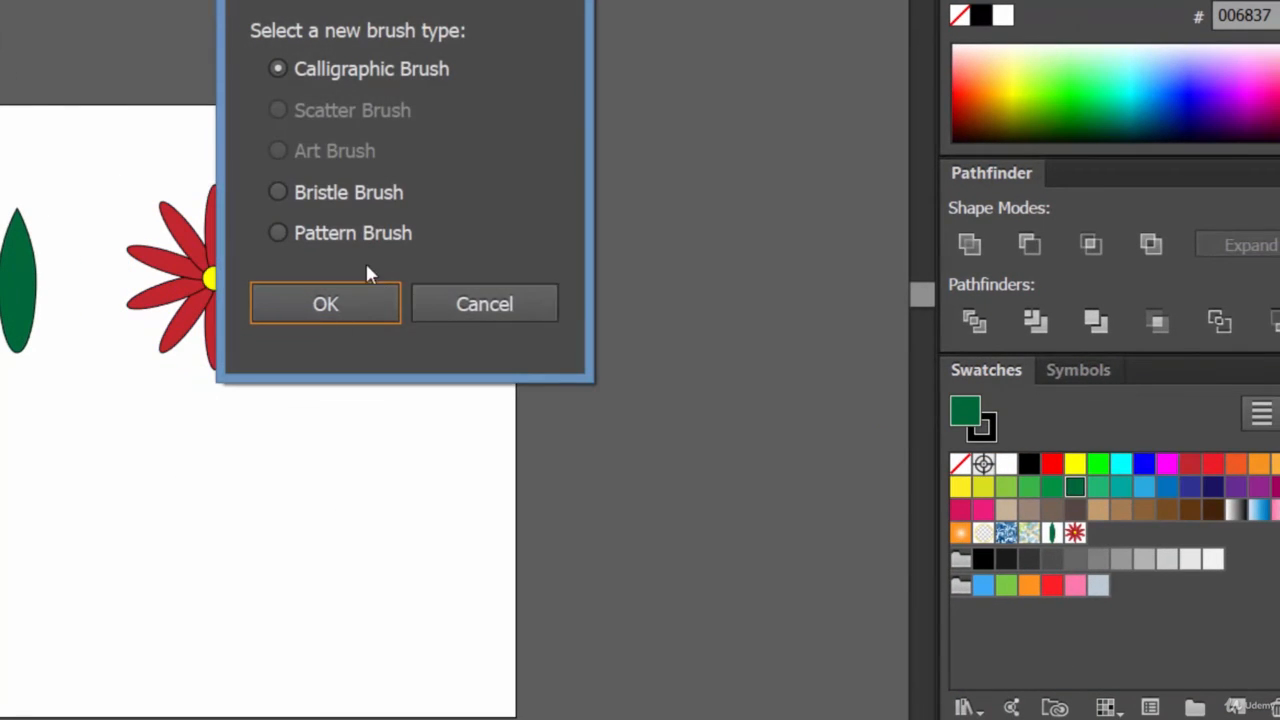
Start a new pattern brush and use the red flower swatch, New Pattern Swatch 12, as its outer corner tile
{"action": "left_click", "coordinate": [361, 240]}
{"action": "left_click", "coordinate": [362, 310]}
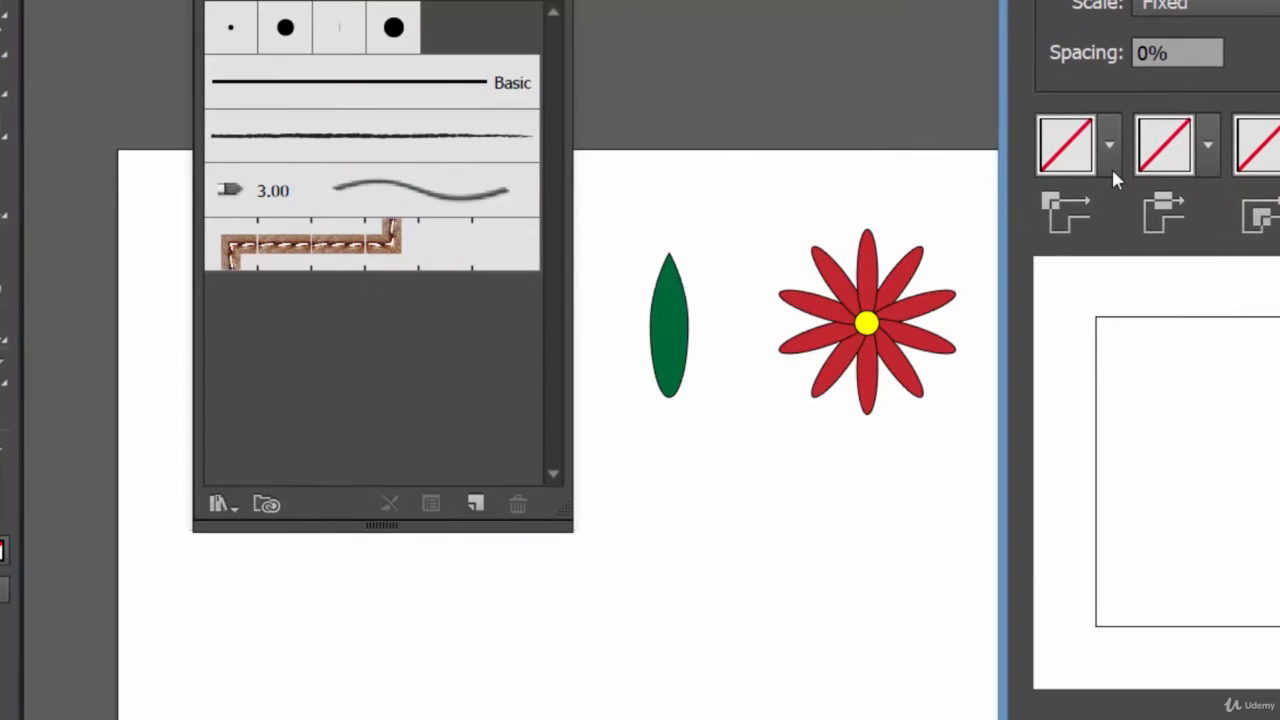
{"action": "left_click", "coordinate": [1109, 146]}
{"action": "left_click_drag", "start_coordinate": [1084, 297], "coordinate": [1103, 461]}
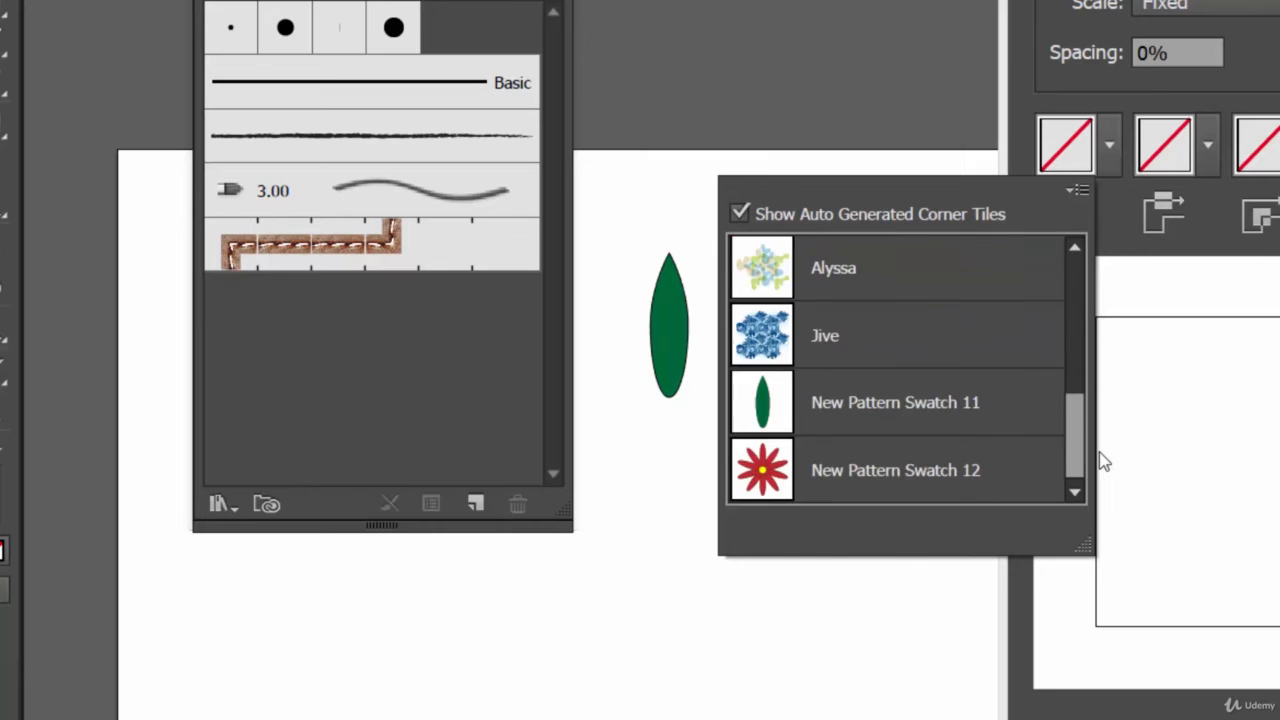
{"action": "left_click", "coordinate": [872, 468]}
Set the side tile of the pattern brush to the green leaf swatch, New Pattern Swatch 11
{"action": "left_click", "coordinate": [1208, 146]}
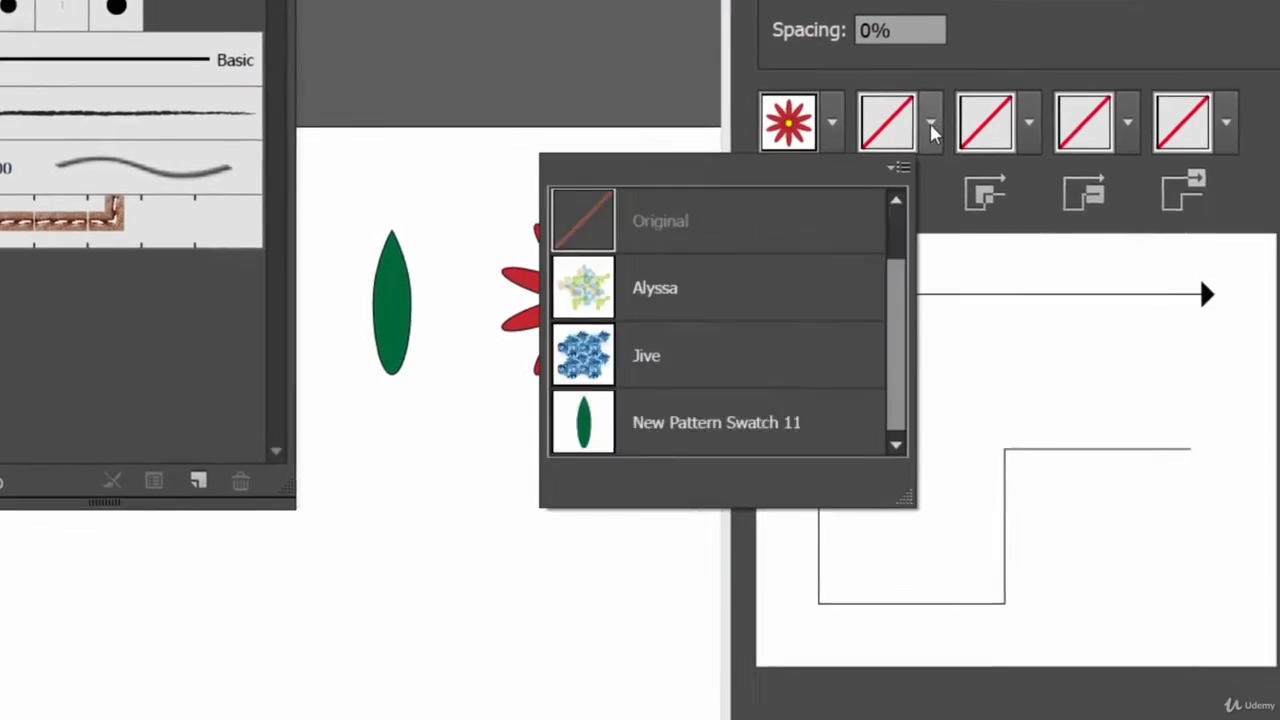
{"action": "left_click_drag", "start_coordinate": [898, 280], "coordinate": [923, 388]}
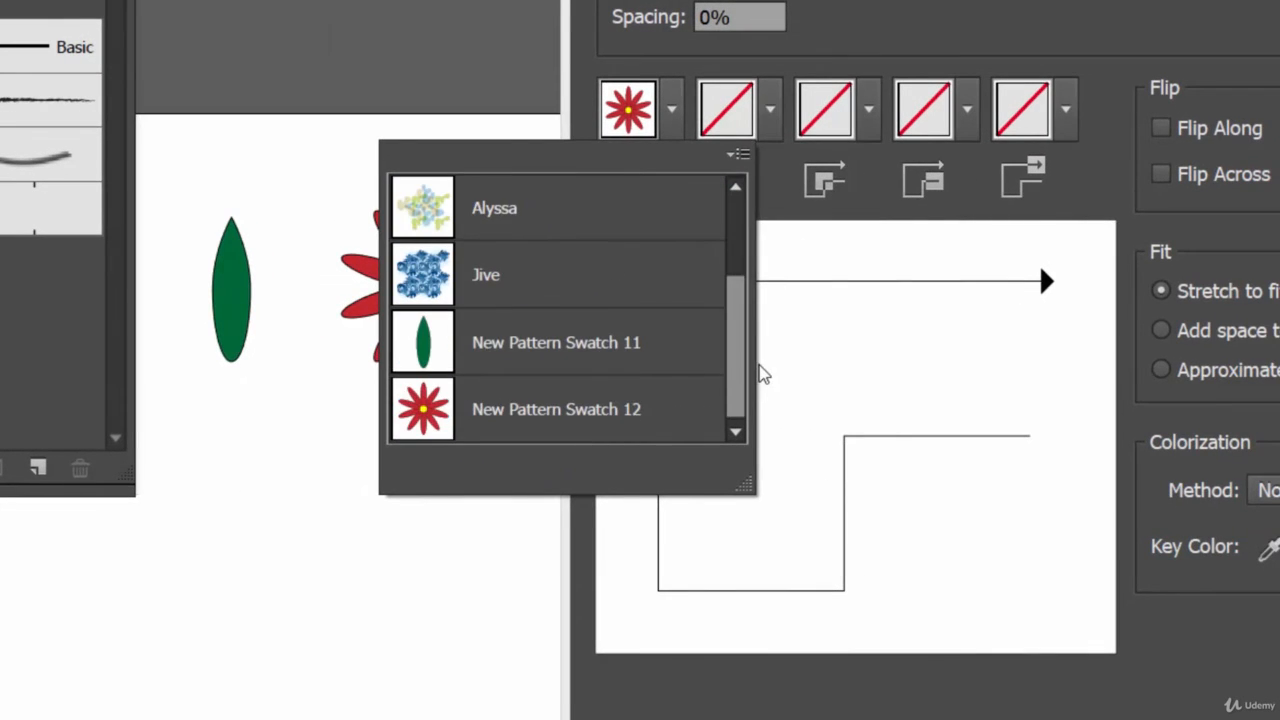
{"action": "left_click", "coordinate": [640, 355]}
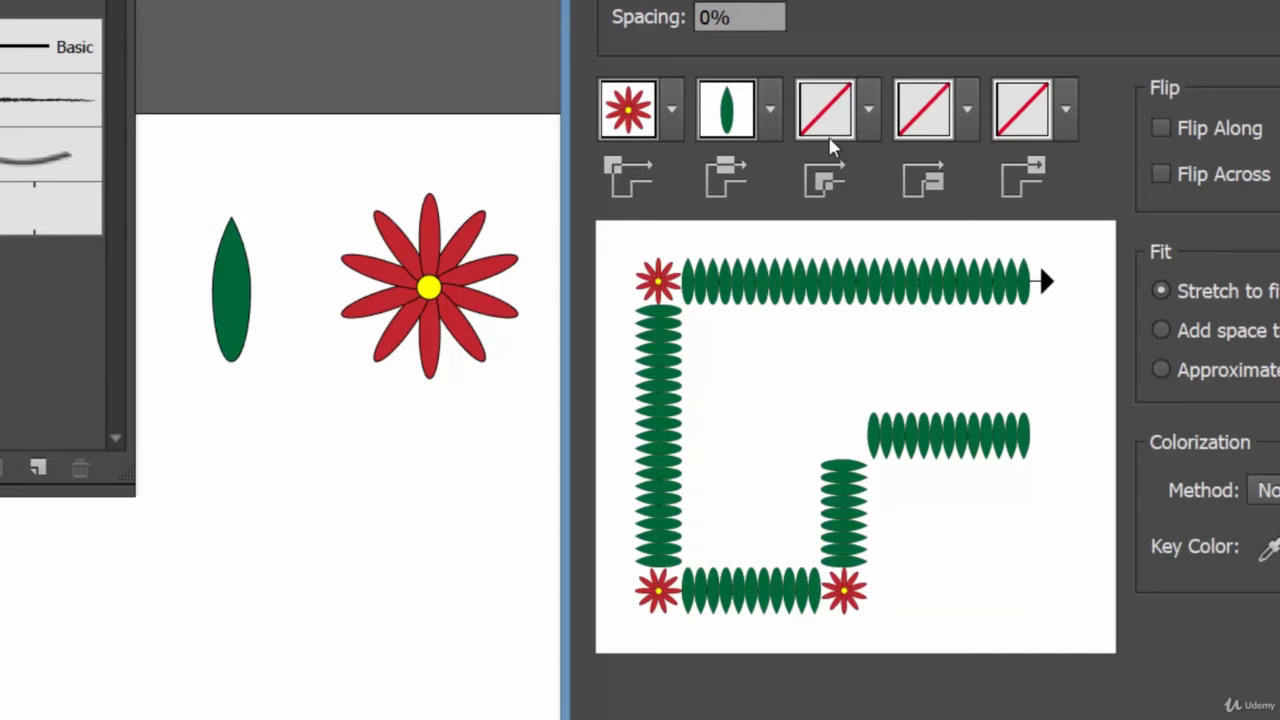
Try the Auto-Between option as the inner corner tile of the pattern brush
{"action": "left_click", "coordinate": [871, 120]}
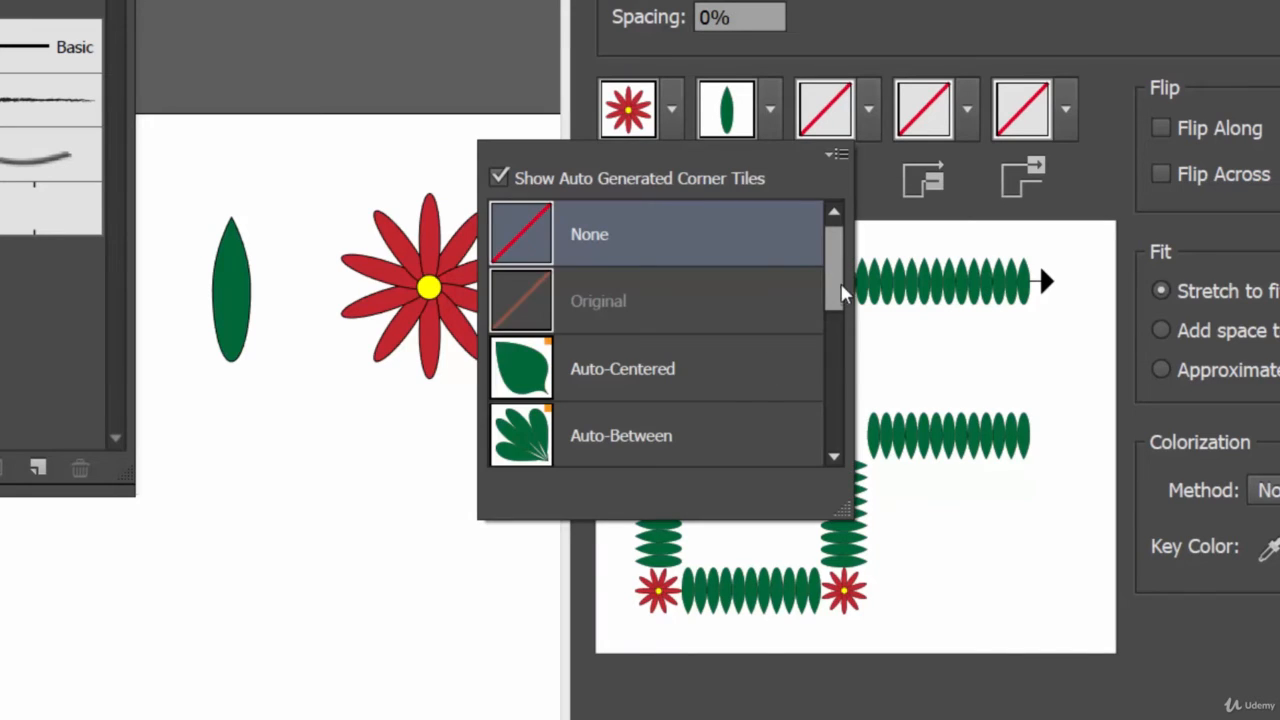
{"action": "left_click_drag", "start_coordinate": [837, 280], "coordinate": [848, 330]}
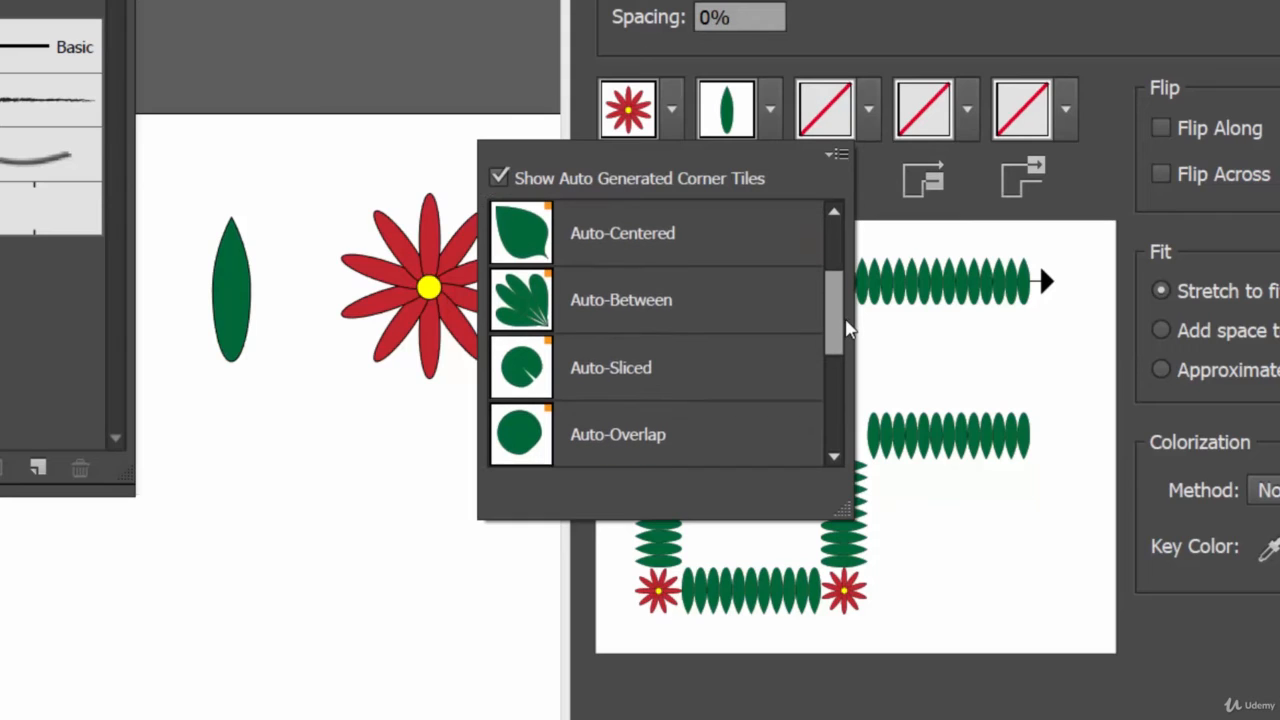
{"action": "left_click", "coordinate": [640, 323]}
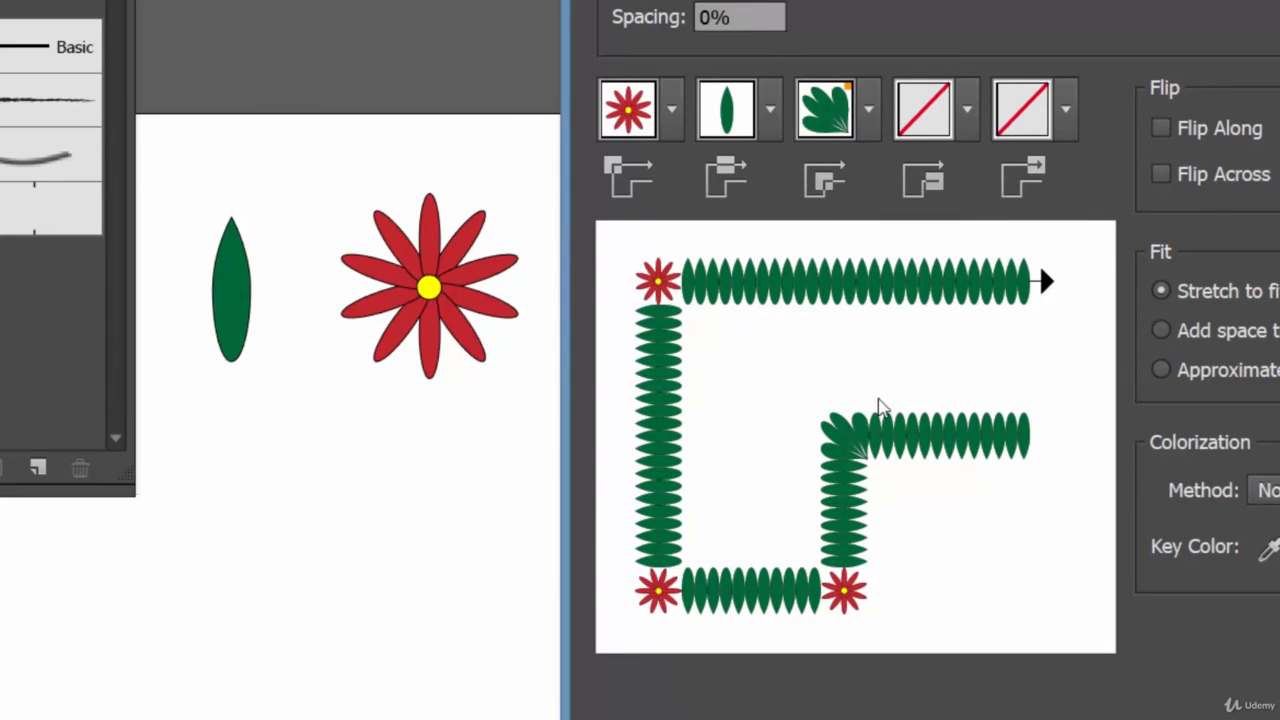
Set the inner corner tile to the red flower swatch, New Pattern Swatch 12, and save the pattern brush
{"action": "left_click", "coordinate": [868, 113]}
{"action": "left_click", "coordinate": [868, 113]}
{"action": "left_click", "coordinate": [868, 113]}
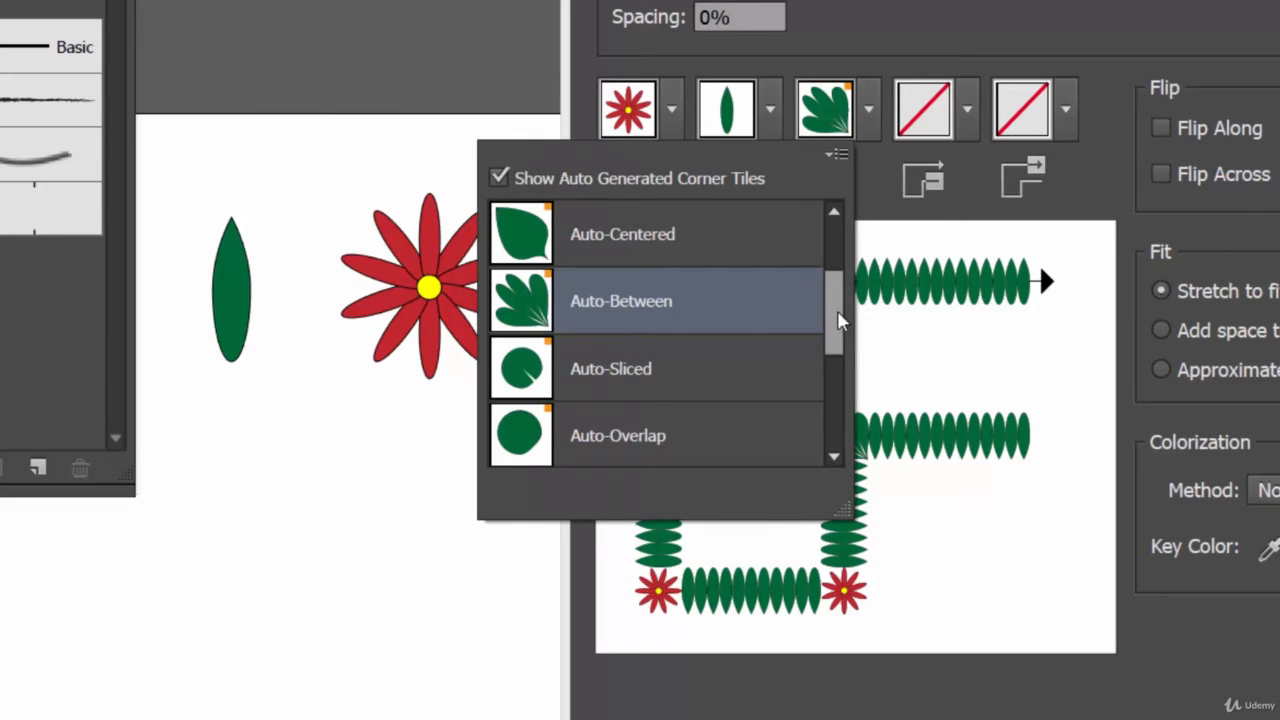
{"action": "left_click_drag", "start_coordinate": [838, 311], "coordinate": [843, 407]}
{"action": "left_click", "coordinate": [664, 450]}
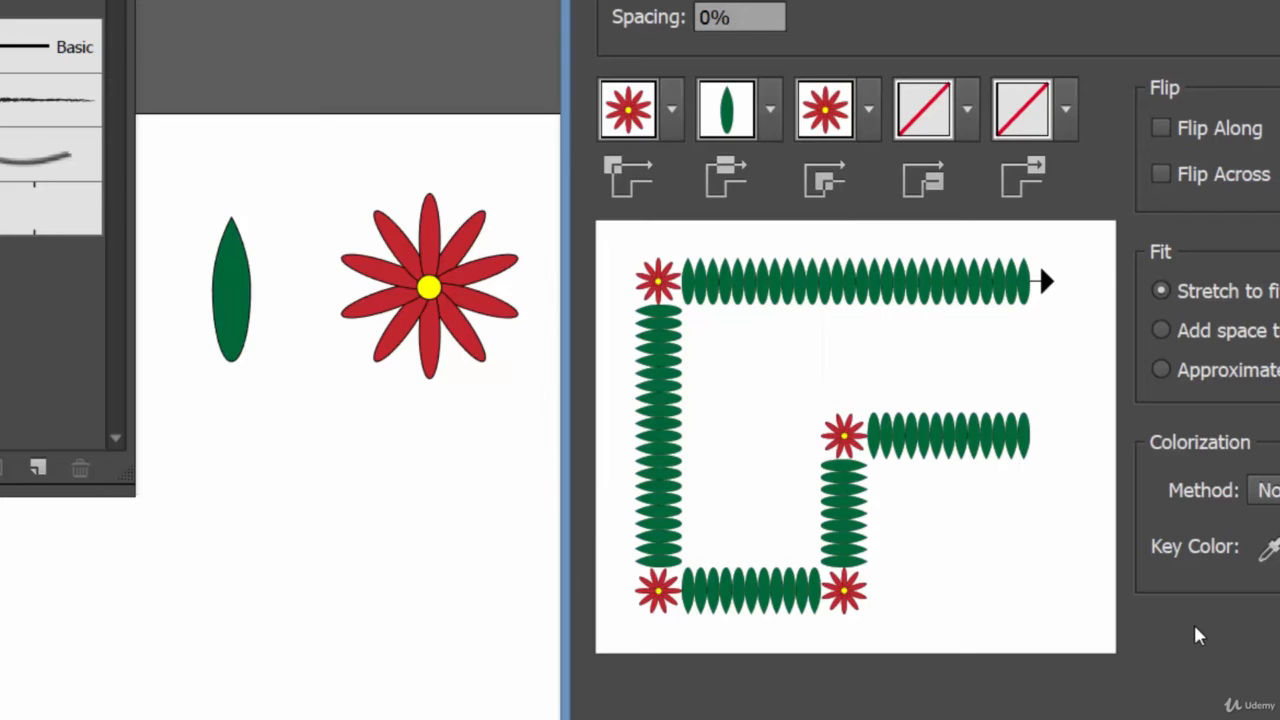
{"action": "left_click", "coordinate": [1212, 712]}
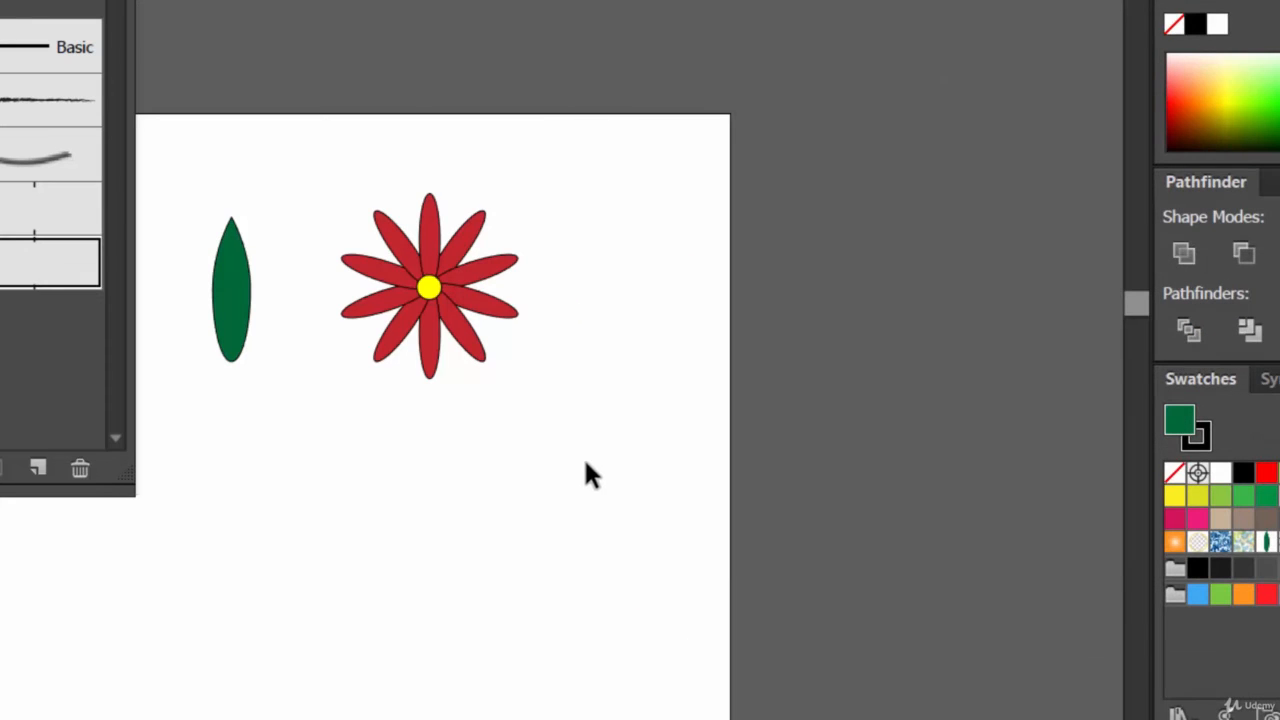
Draw a wide rectangle below the leaf and flower on the artboard and set its fill to None
{"action": "left_click_drag", "start_coordinate": [40, 2], "coordinate": [3, 0]}
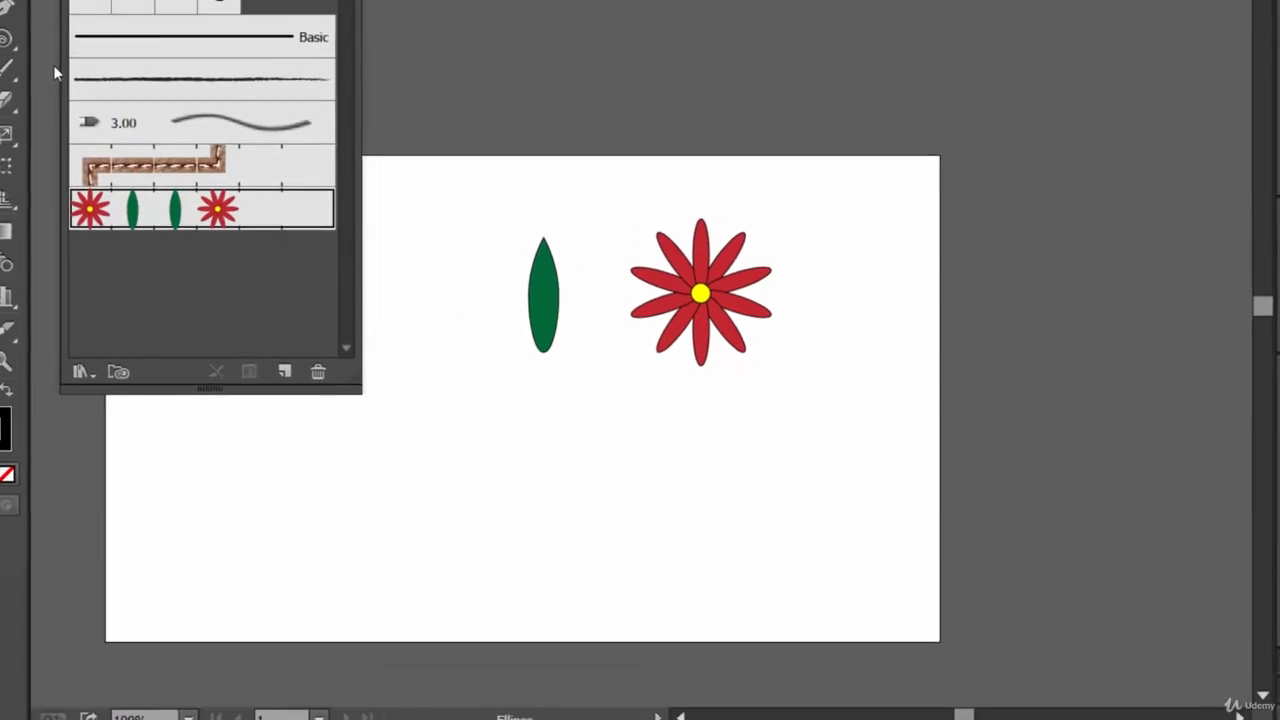
{"action": "left_click", "coordinate": [33, 79]}
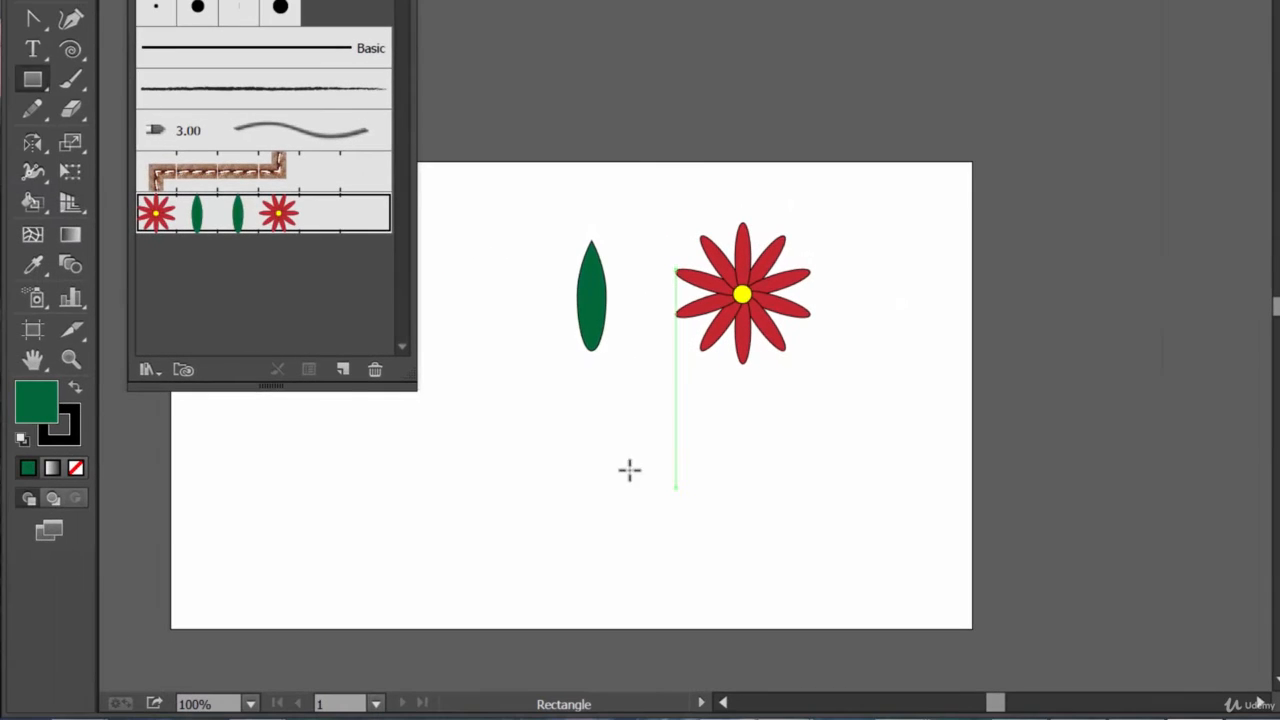
{"action": "left_click_drag", "start_coordinate": [53, 387], "coordinate": [356, 572]}
{"action": "left_click_drag", "start_coordinate": [686, 513], "coordinate": [878, 584]}
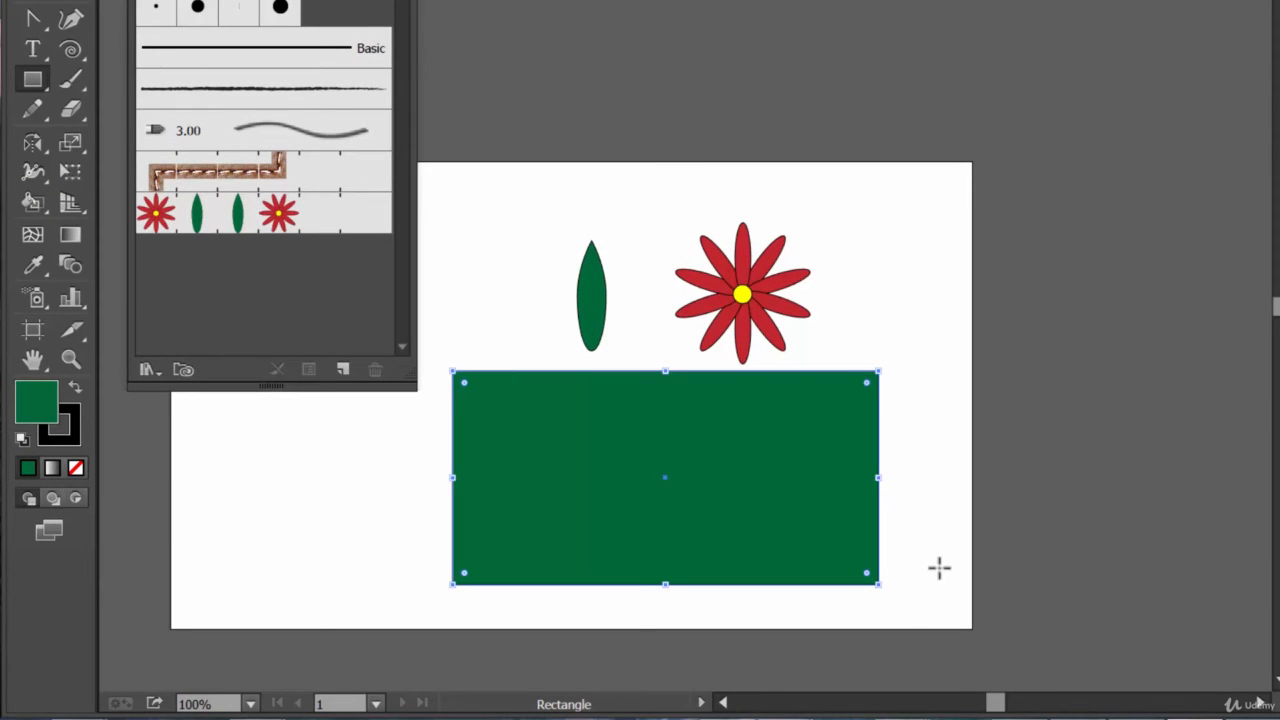
{"action": "left_click", "coordinate": [85, 0]}
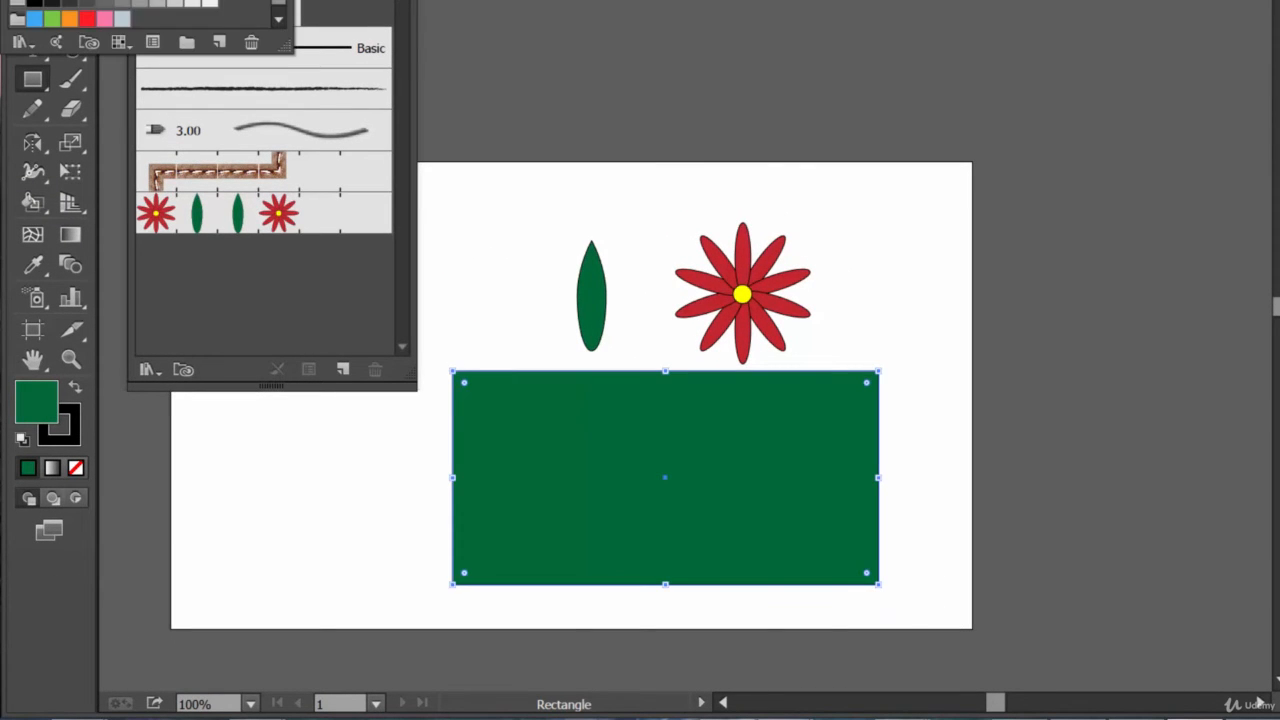
{"action": "left_click", "coordinate": [19, 60]}
{"action": "left_click", "coordinate": [757, 1]}
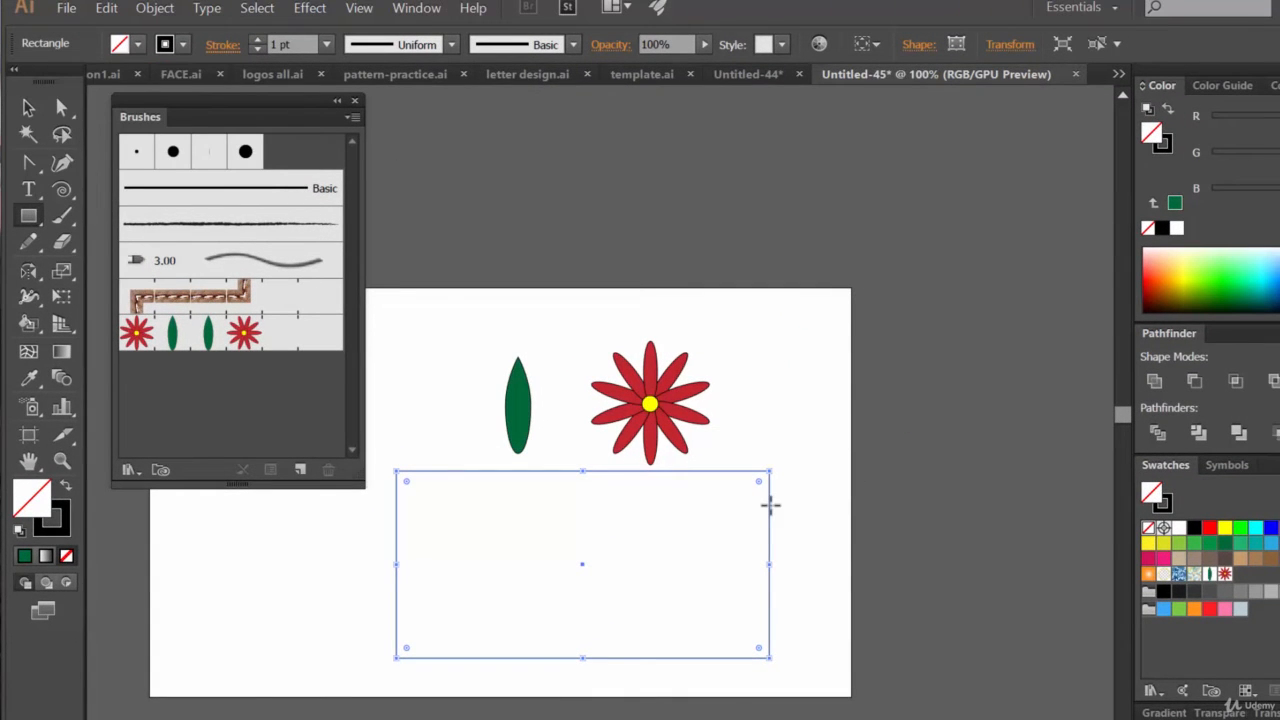
Apply the flower-and-leaf pattern brush to the rectangle and set the brush scale to 37%, updating the existing strokes
{"action": "left_click", "coordinate": [258, 335]}
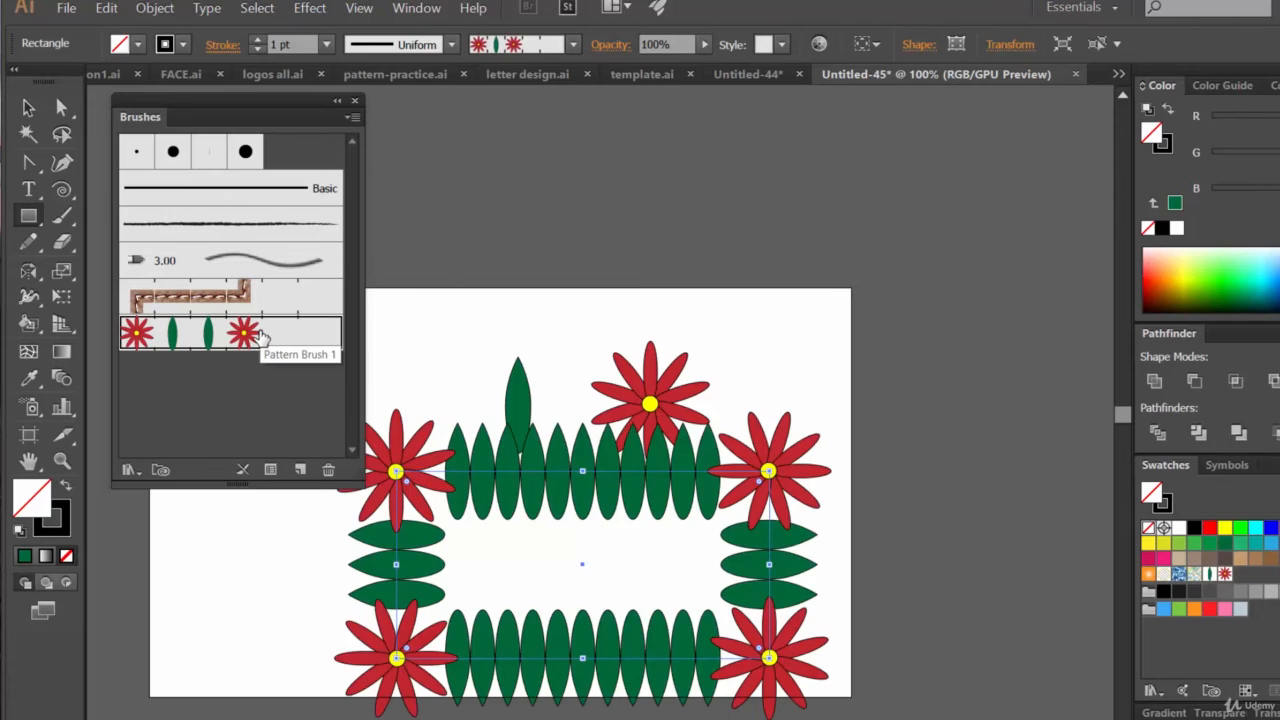
{"action": "double_click", "coordinate": [258, 335]}
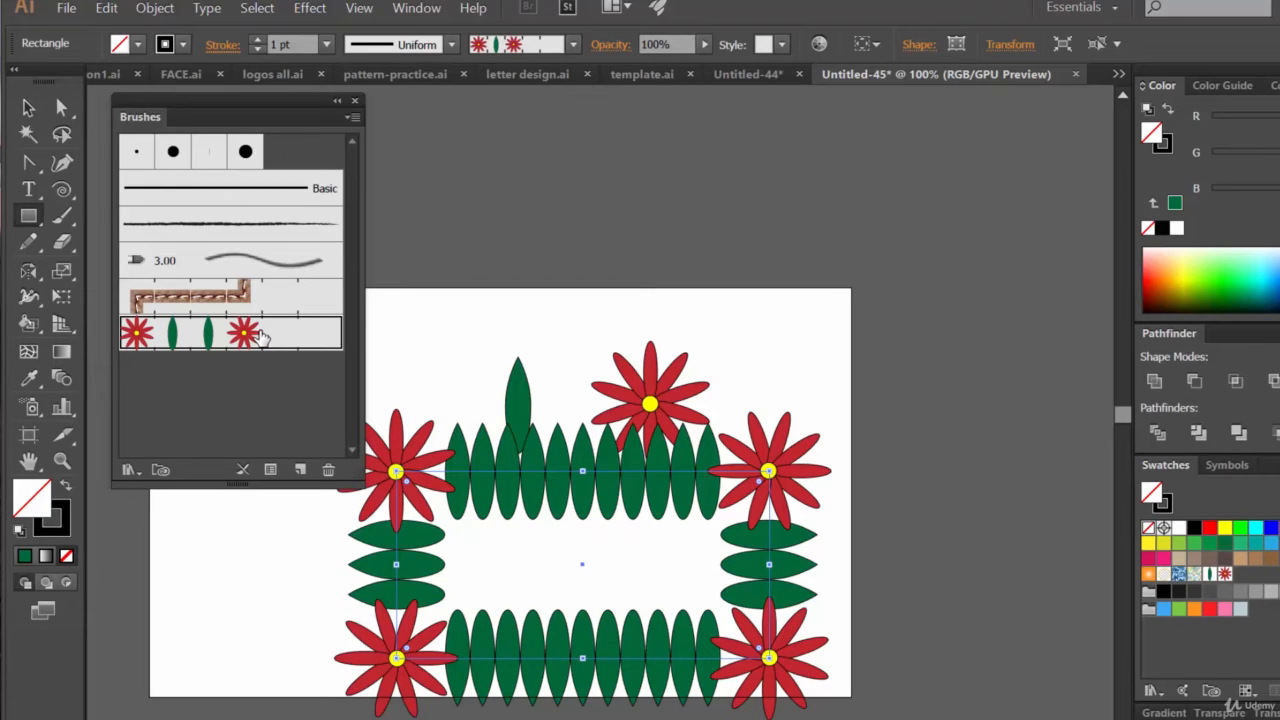
{"action": "left_click_drag", "start_coordinate": [1061, 191], "coordinate": [1039, 199]}
{"action": "left_click_drag", "start_coordinate": [1057, 94], "coordinate": [847, 70]}
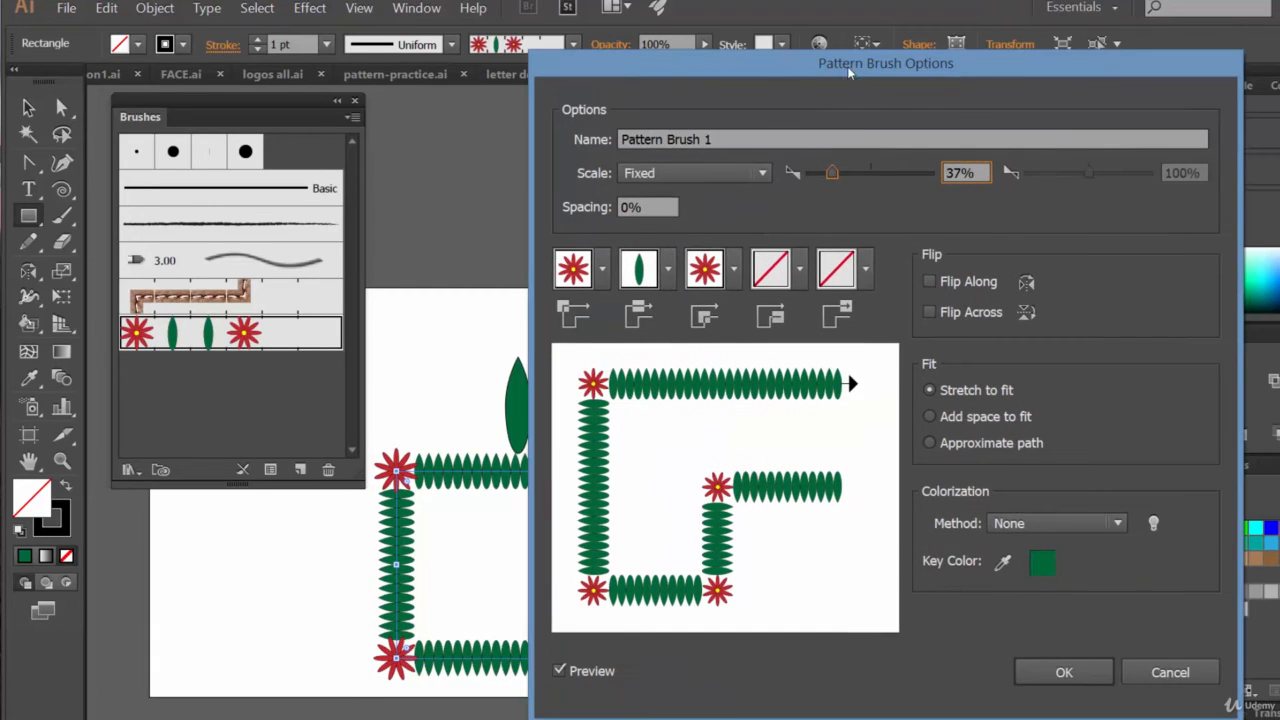
{"action": "left_click", "coordinate": [1064, 672]}
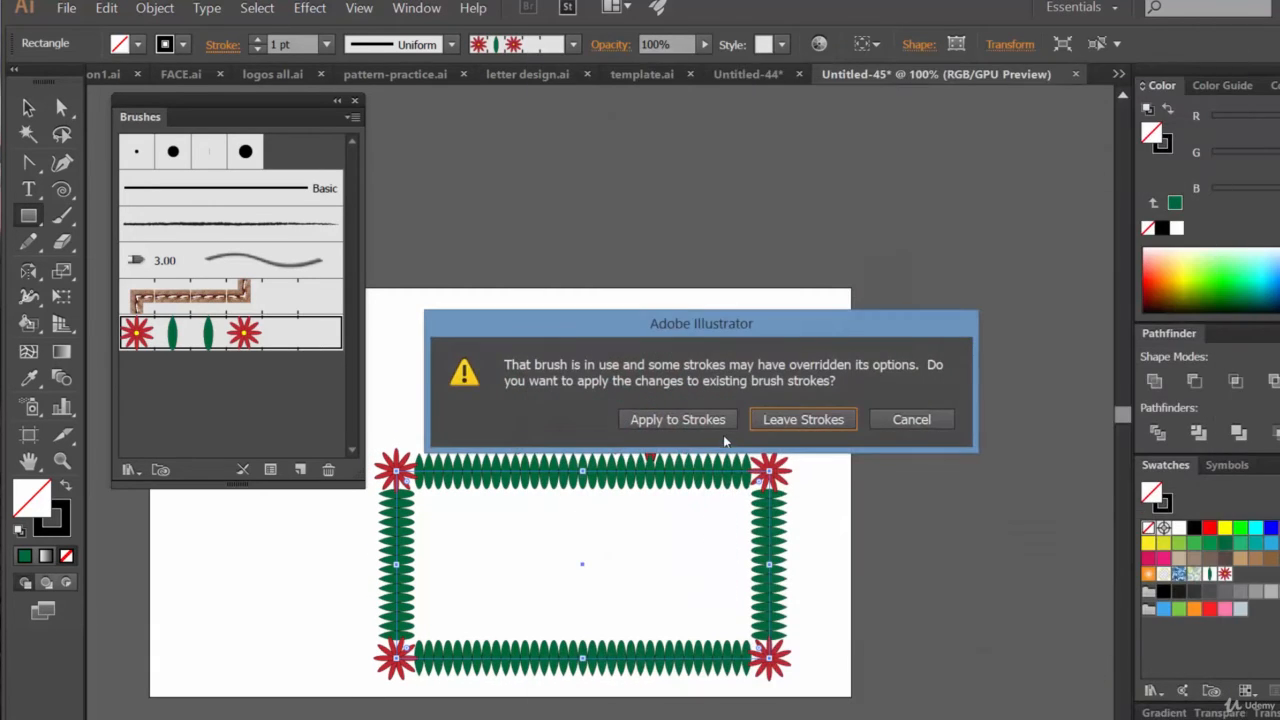
{"action": "key", "text": "Return"}
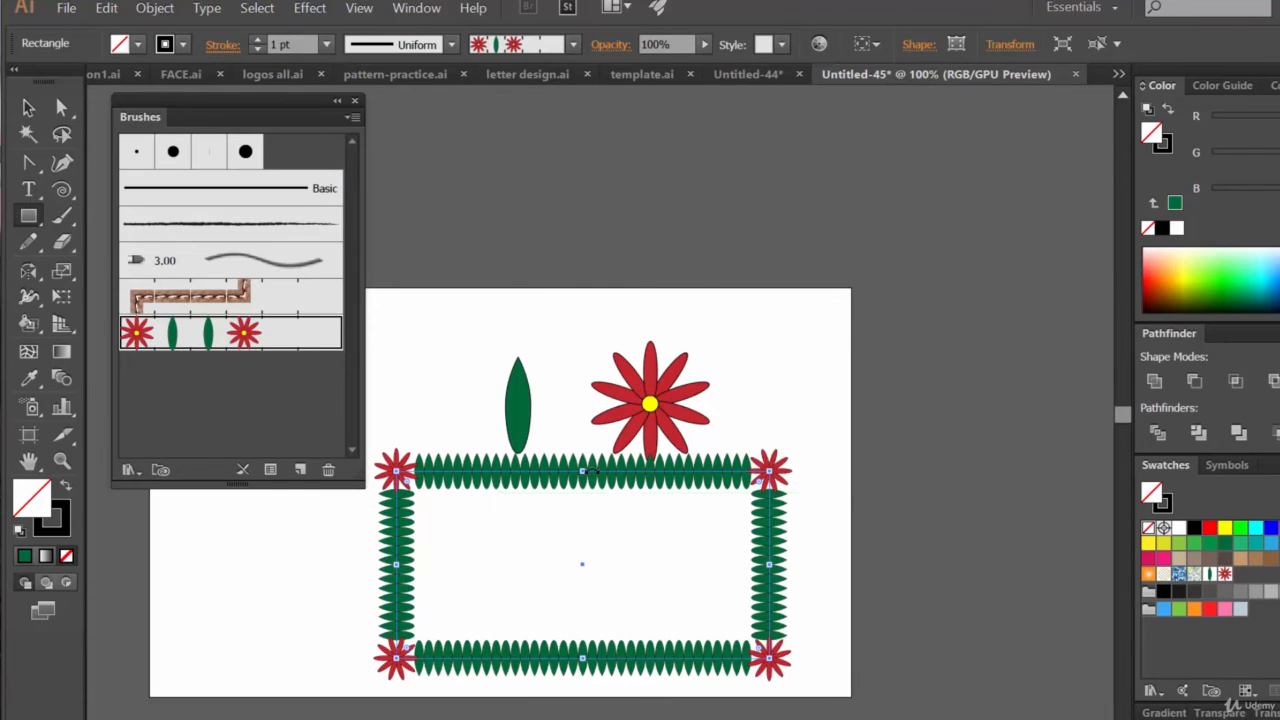
Move the leaf and flower up and to the left, and reposition the floral rectangle frame just below them
{"action": "left_click", "coordinate": [28, 107]}
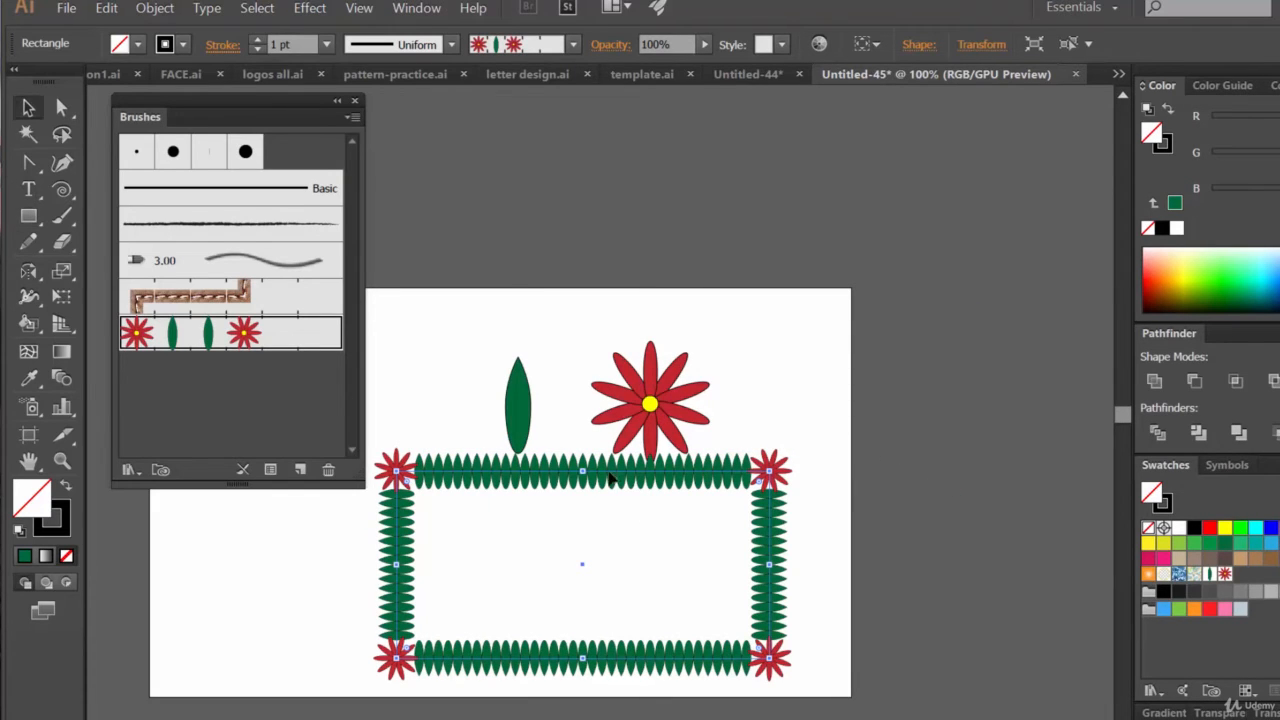
{"action": "left_click_drag", "start_coordinate": [630, 478], "coordinate": [704, 397]}
{"action": "left_click_drag", "start_coordinate": [704, 396], "coordinate": [671, 545]}
{"action": "left_click_drag", "start_coordinate": [714, 466], "coordinate": [464, 355]}
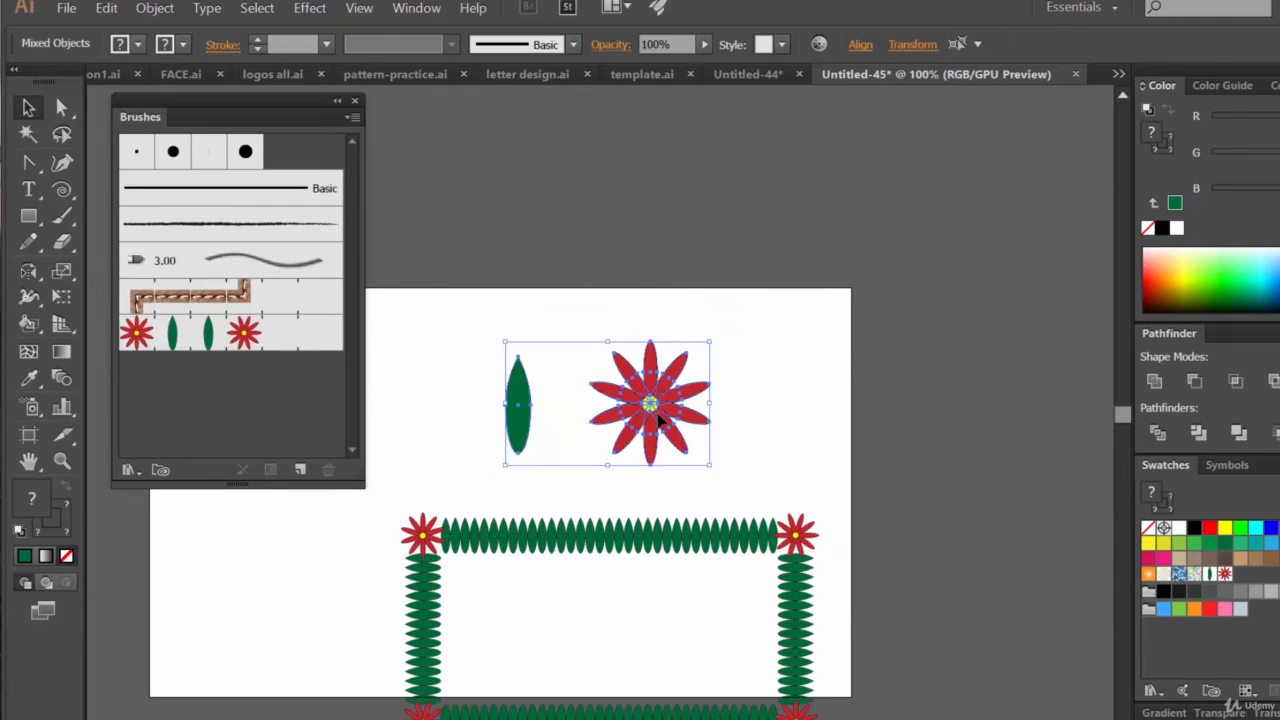
{"action": "left_click_drag", "start_coordinate": [660, 418], "coordinate": [530, 352]}
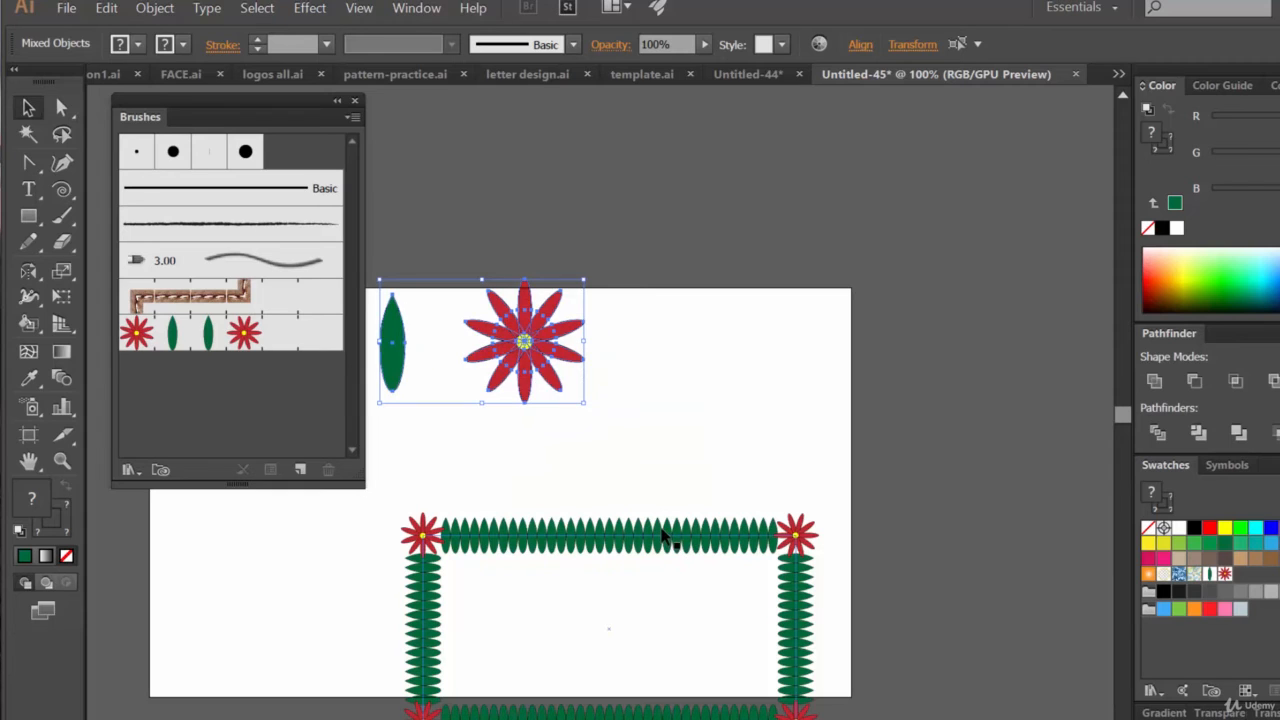
{"action": "left_click_drag", "start_coordinate": [669, 529], "coordinate": [664, 467]}
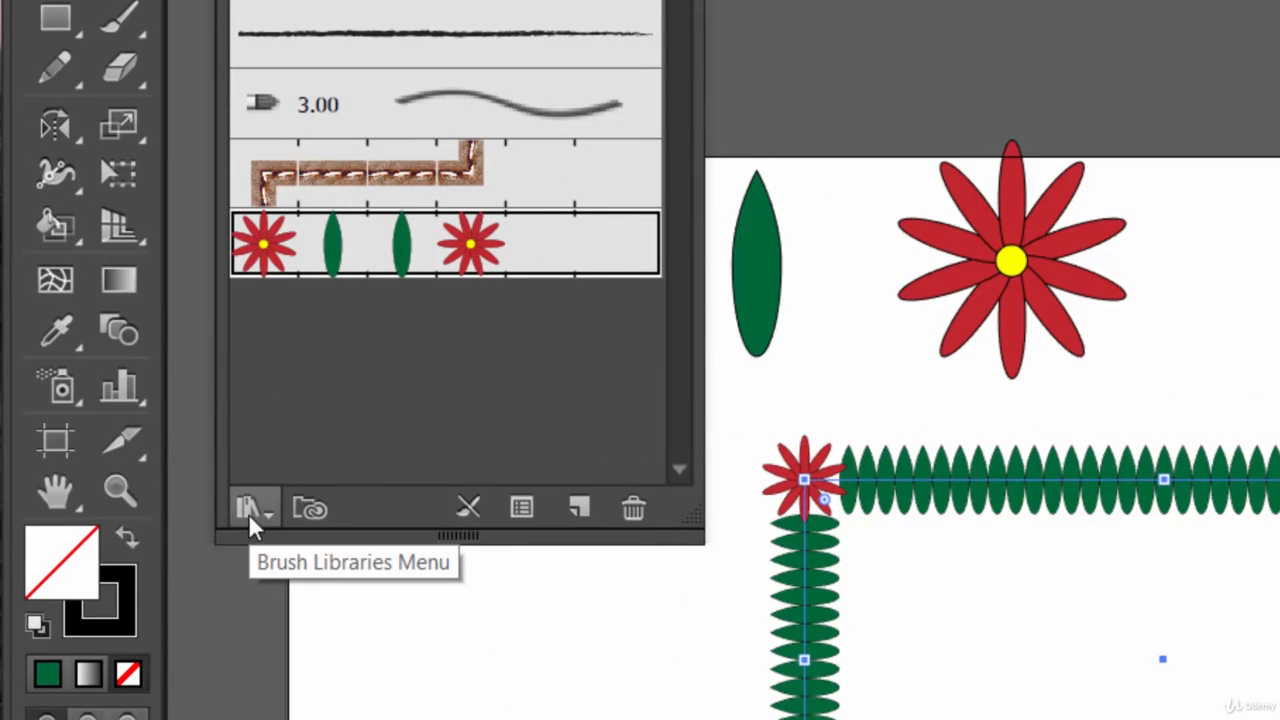
Open the Arrows_Special brush library and look through its arrow brushes
{"action": "left_click", "coordinate": [264, 506]}
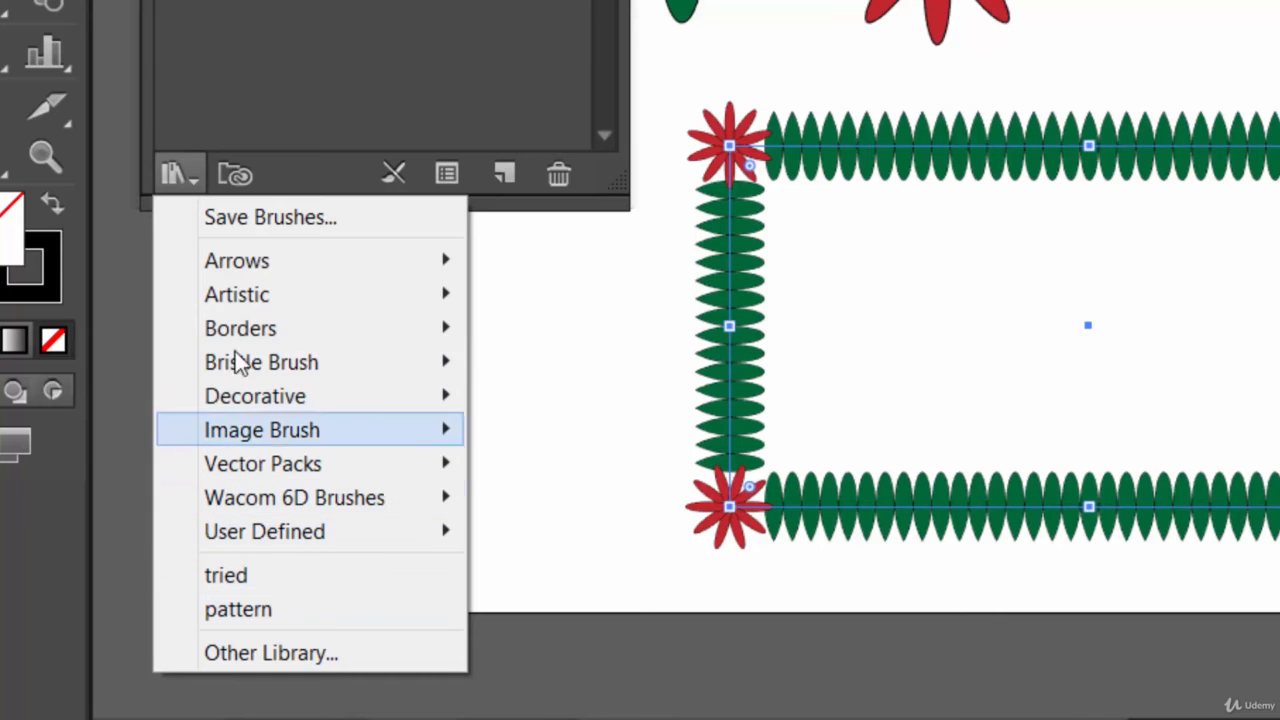
{"action": "mouse_move", "coordinate": [231, 264]}
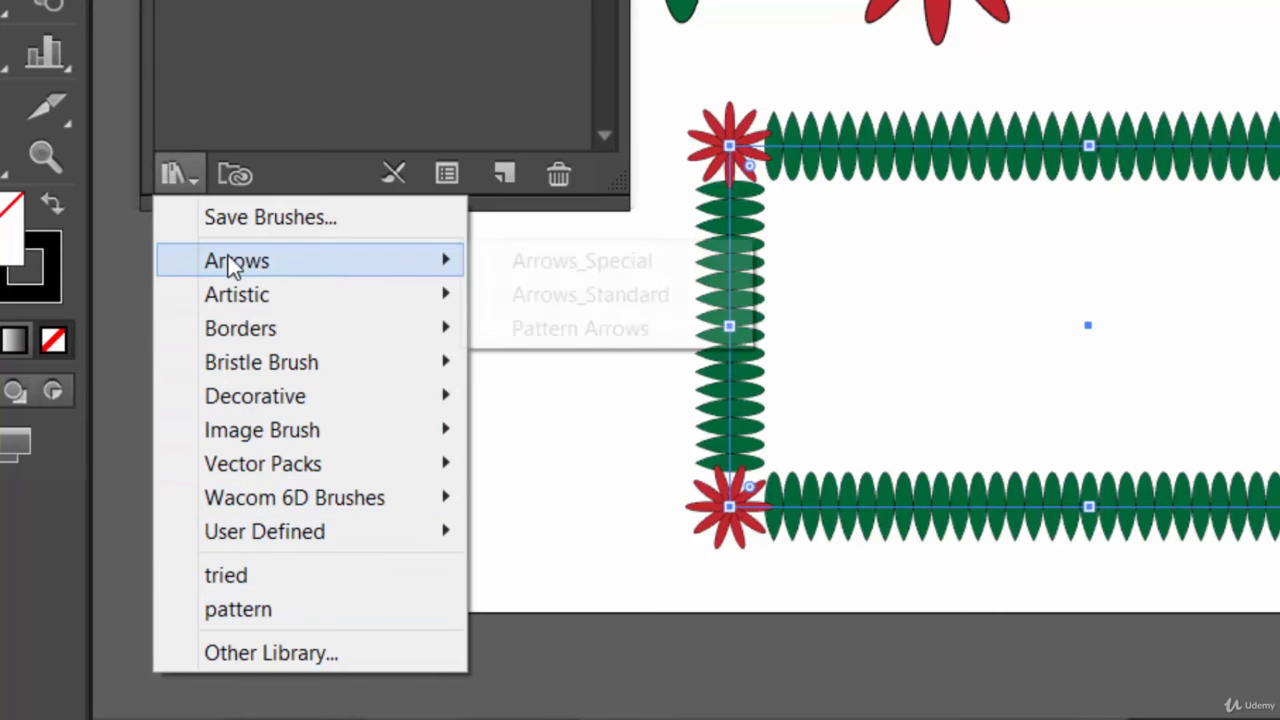
{"action": "left_click", "coordinate": [508, 258]}
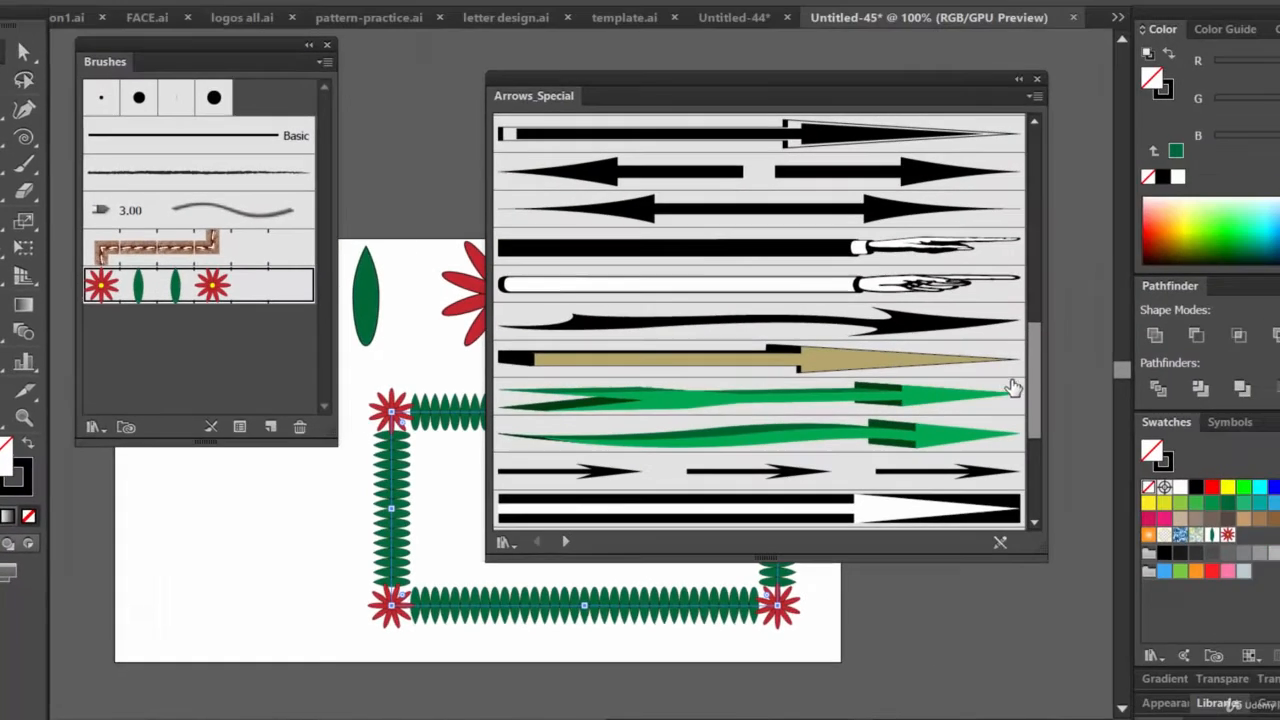
{"action": "left_click_drag", "start_coordinate": [1033, 361], "coordinate": [1020, 157]}
{"action": "left_click_drag", "start_coordinate": [1033, 216], "coordinate": [1041, 479]}
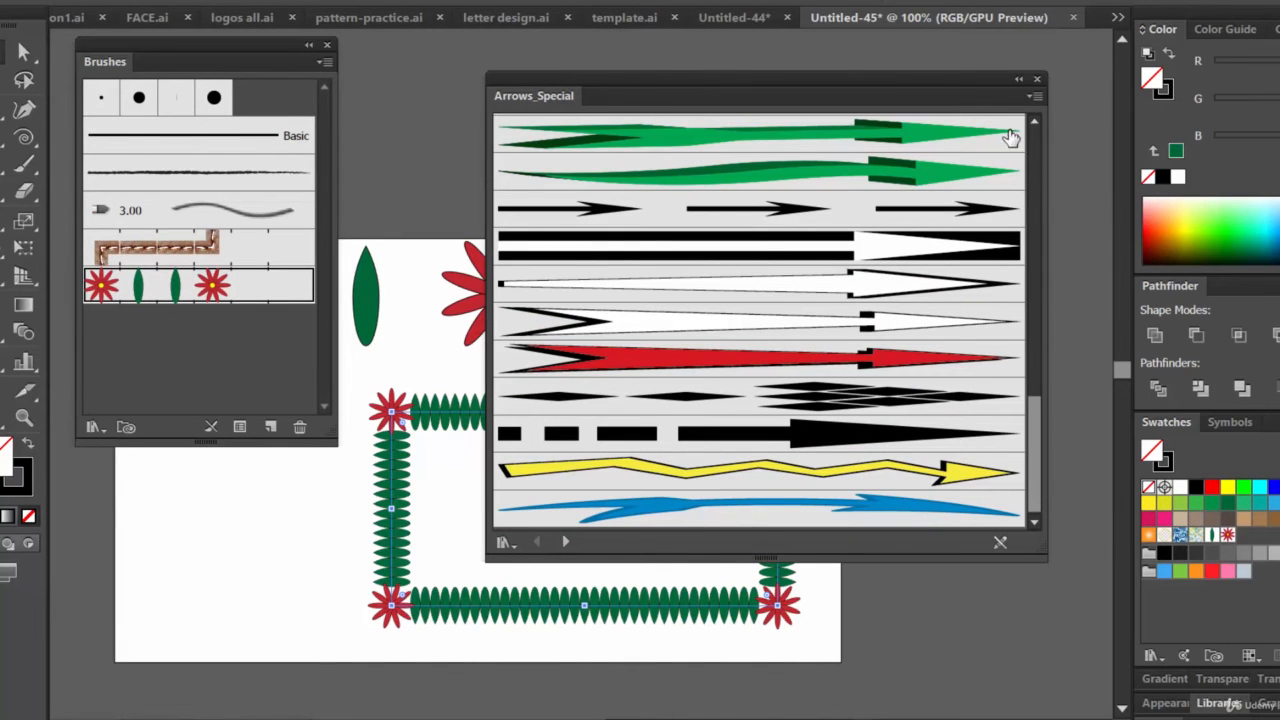
Open the Bristle Brush Library, look through its brushes, and close it
{"action": "left_click", "coordinate": [93, 427]}
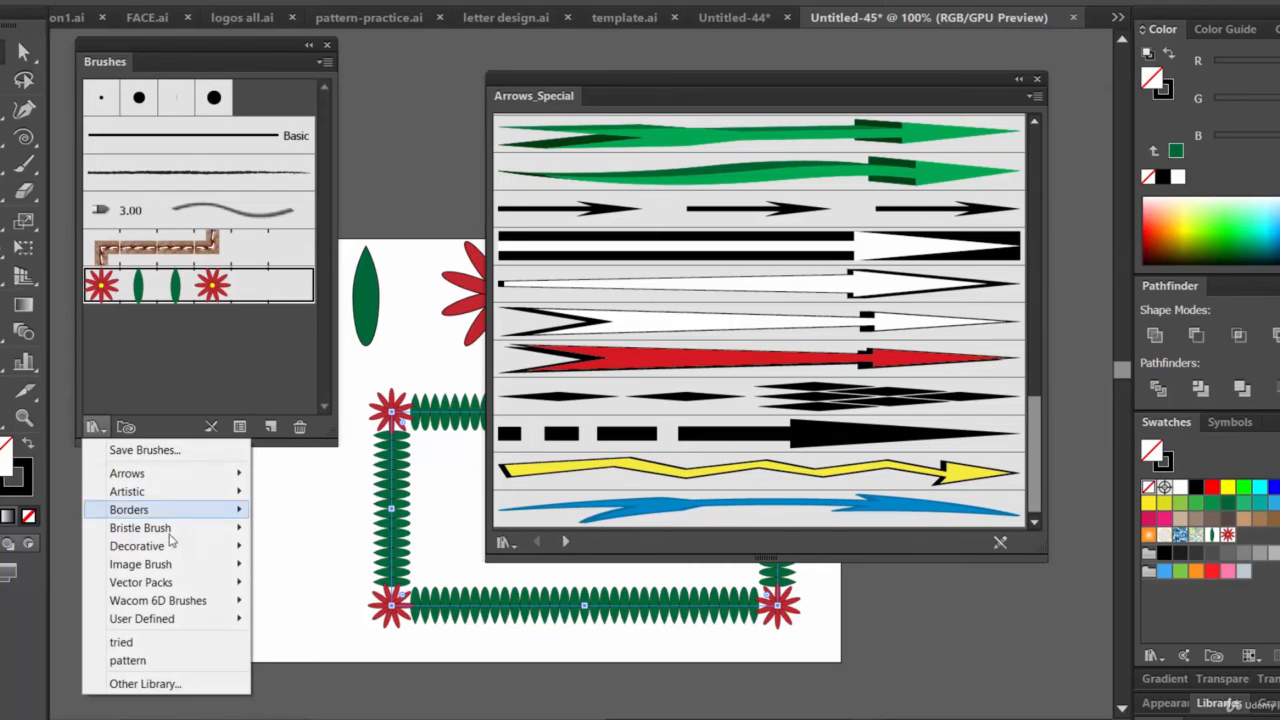
{"action": "mouse_move", "coordinate": [181, 553]}
{"action": "mouse_move", "coordinate": [178, 529]}
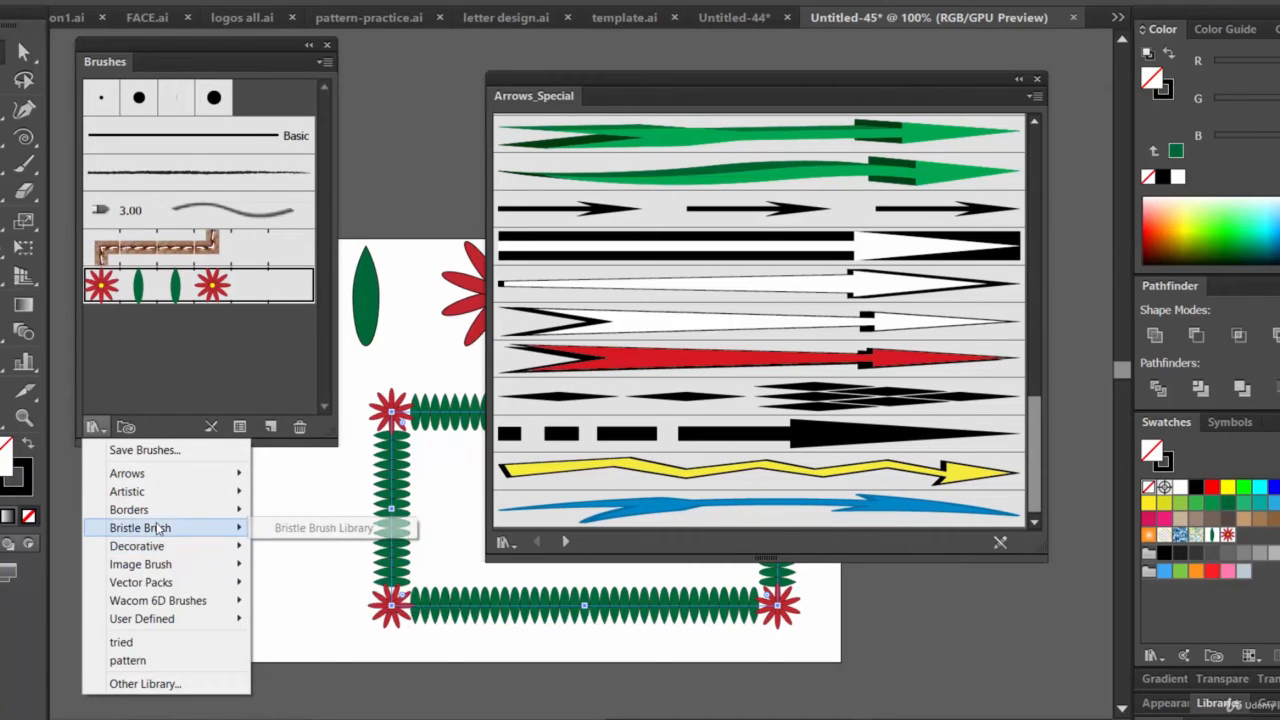
{"action": "left_click", "coordinate": [306, 530]}
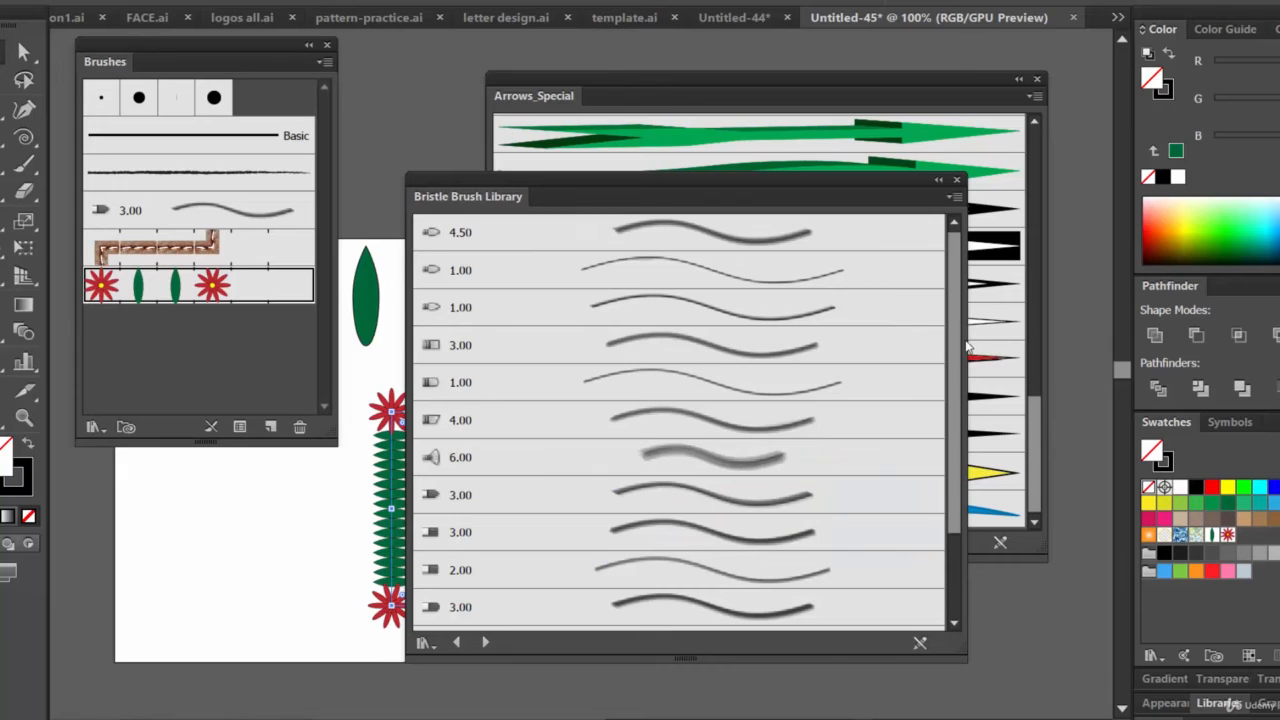
{"action": "scroll", "coordinate": [960, 335], "scroll_direction": "down", "scroll_amount": 2}
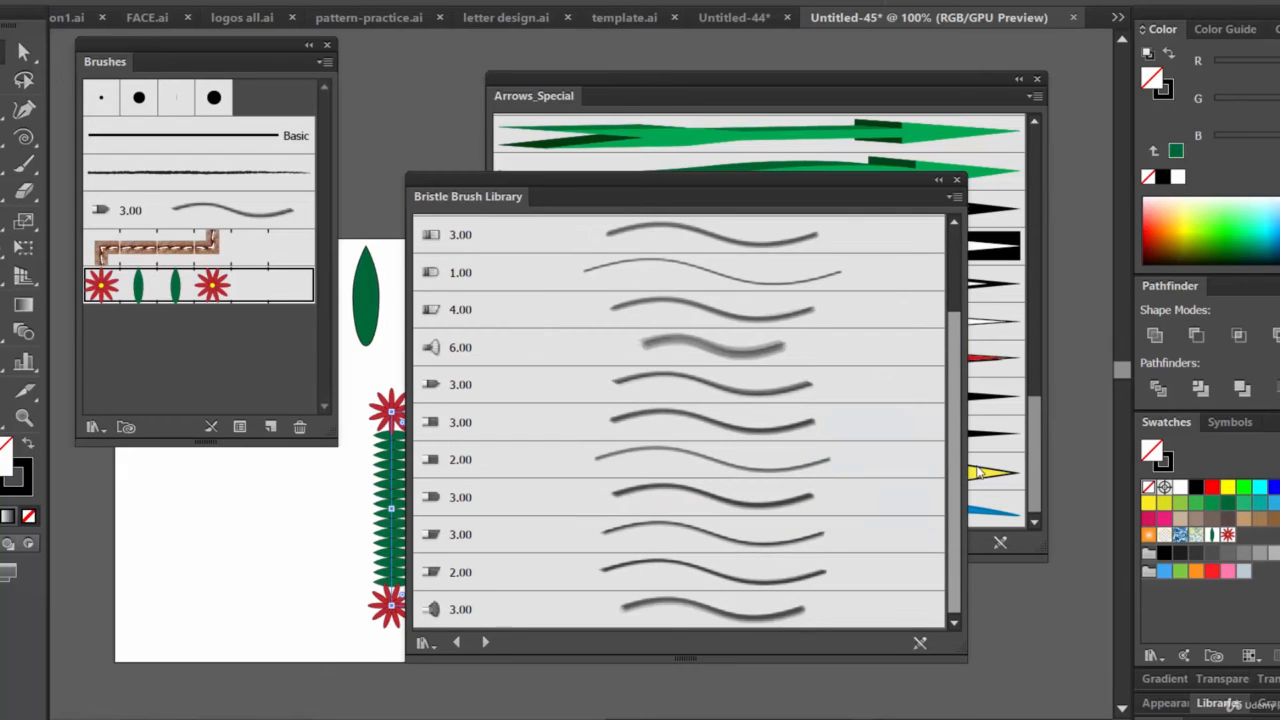
{"action": "left_click", "coordinate": [956, 180]}
Open the Image Brush Library, look over its brushes, and close it
{"action": "left_click", "coordinate": [93, 427]}
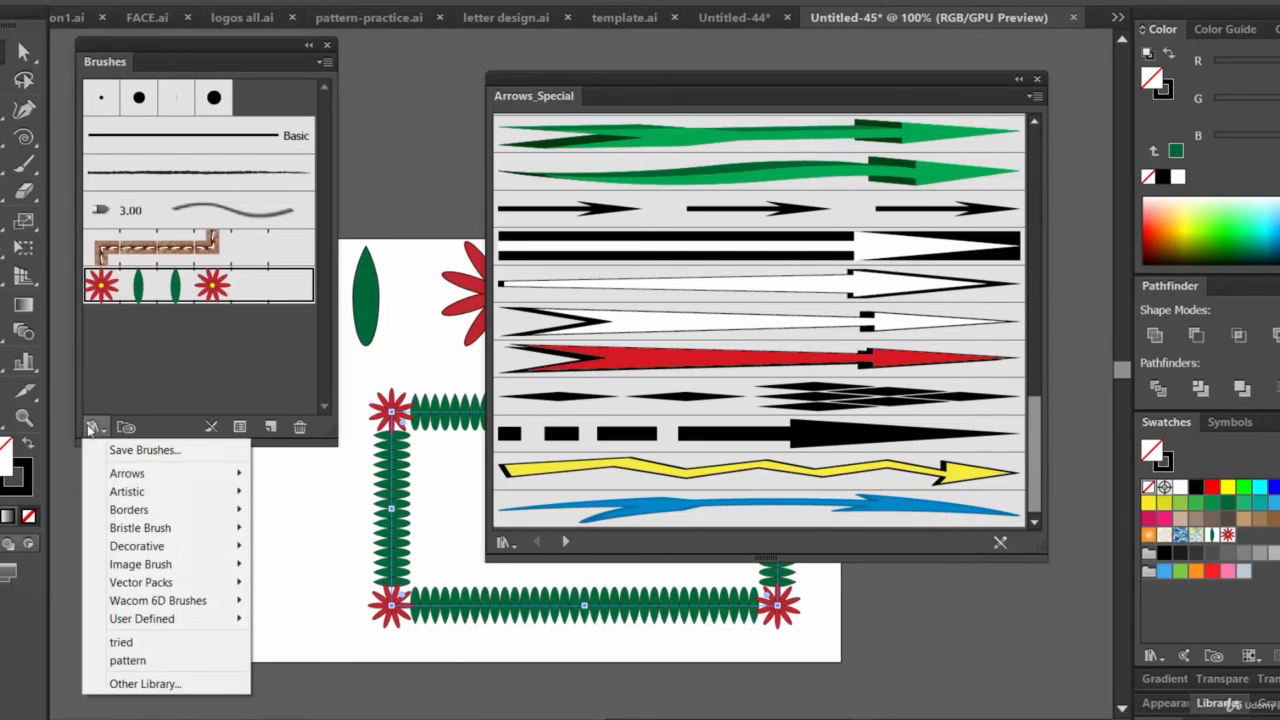
{"action": "mouse_move", "coordinate": [176, 565]}
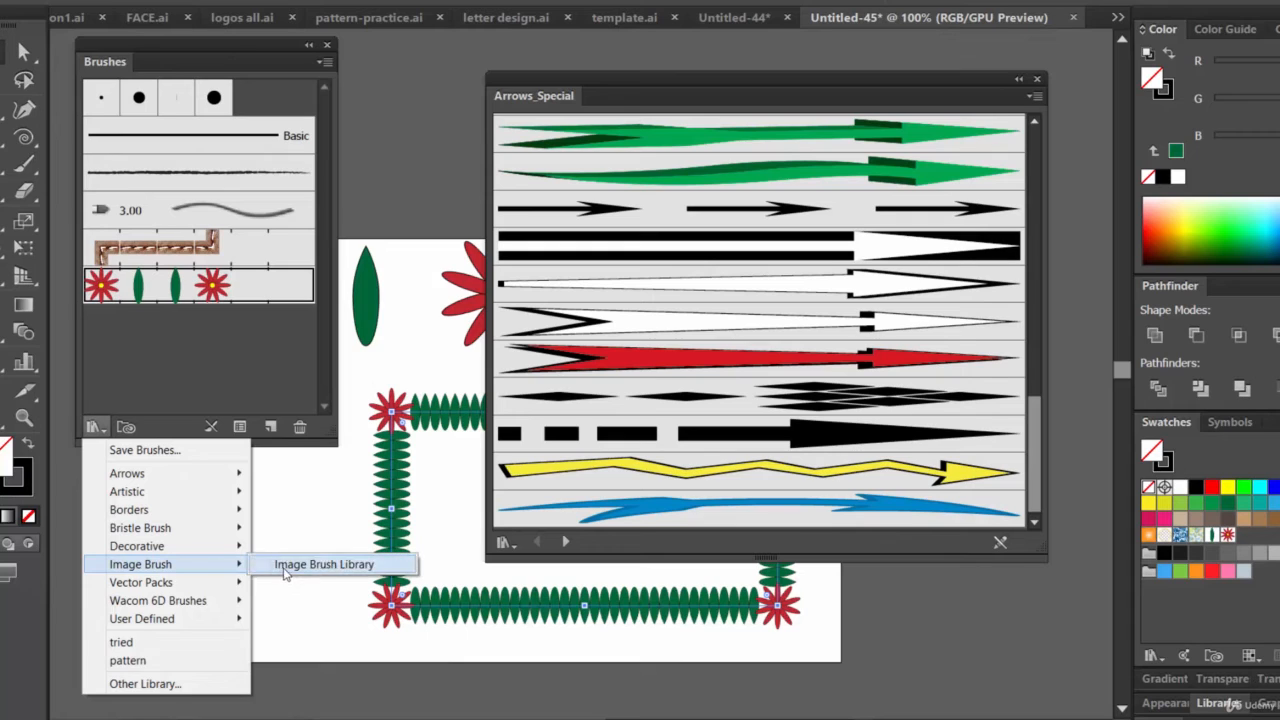
{"action": "left_click", "coordinate": [285, 568]}
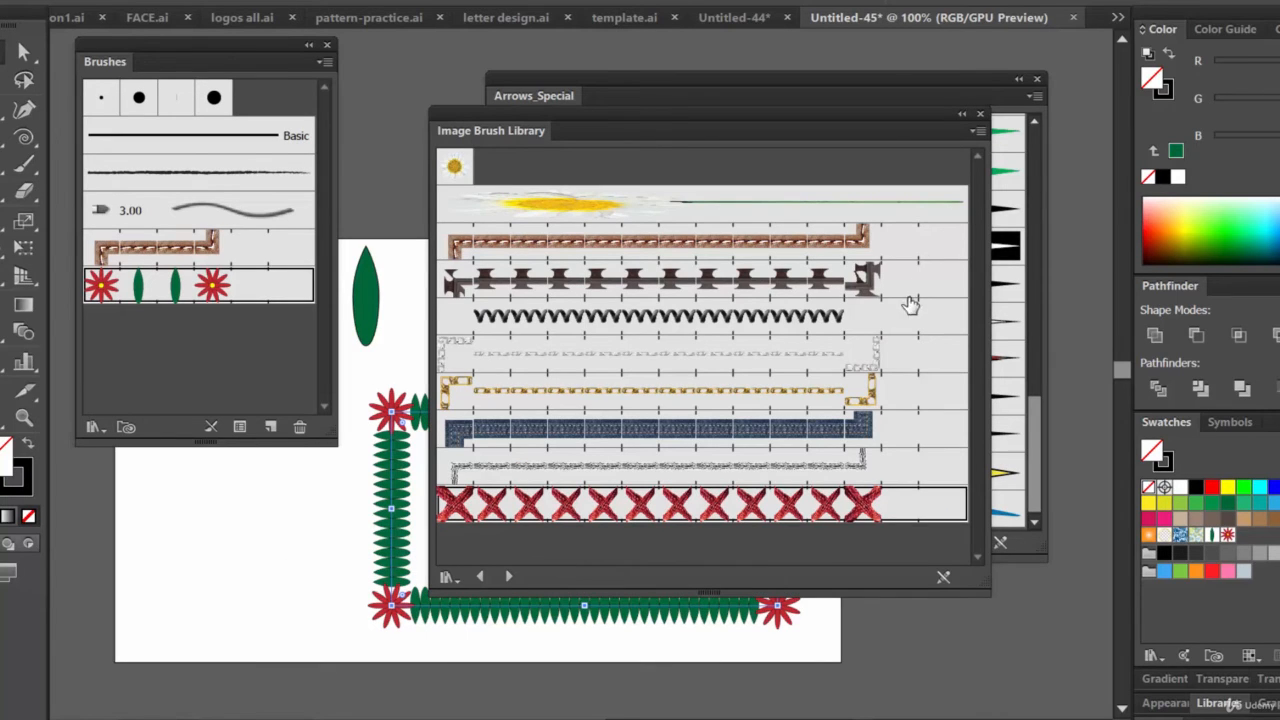
{"action": "left_click", "coordinate": [980, 114]}
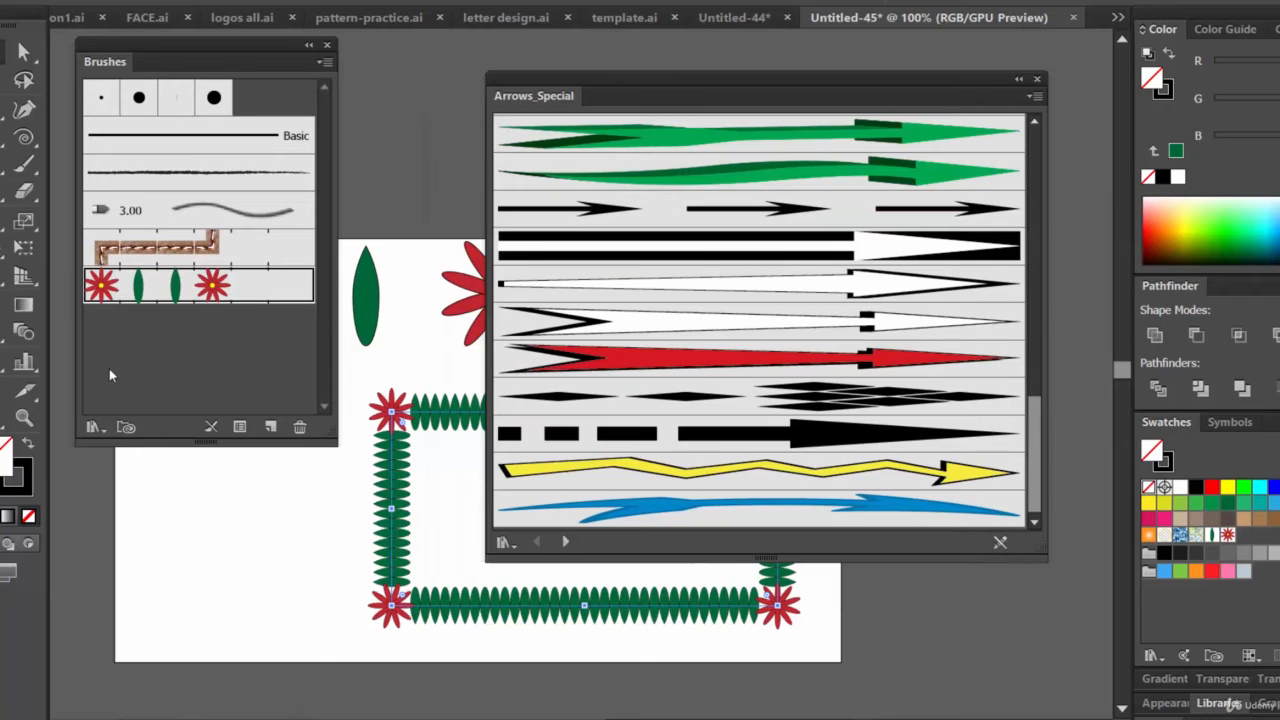
Open the Decorative_Banners and Seals brush library, look through its brushes, and close it
{"action": "left_click", "coordinate": [94, 427]}
{"action": "mouse_move", "coordinate": [199, 549]}
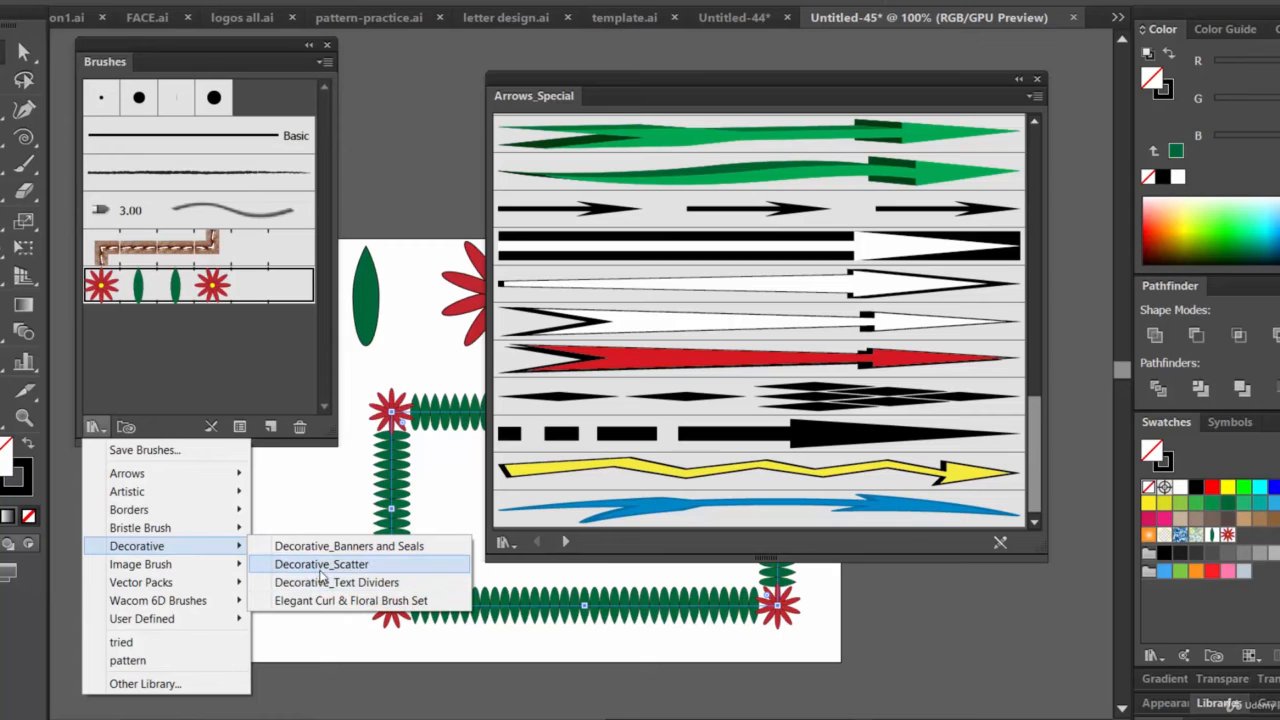
{"action": "left_click", "coordinate": [322, 546]}
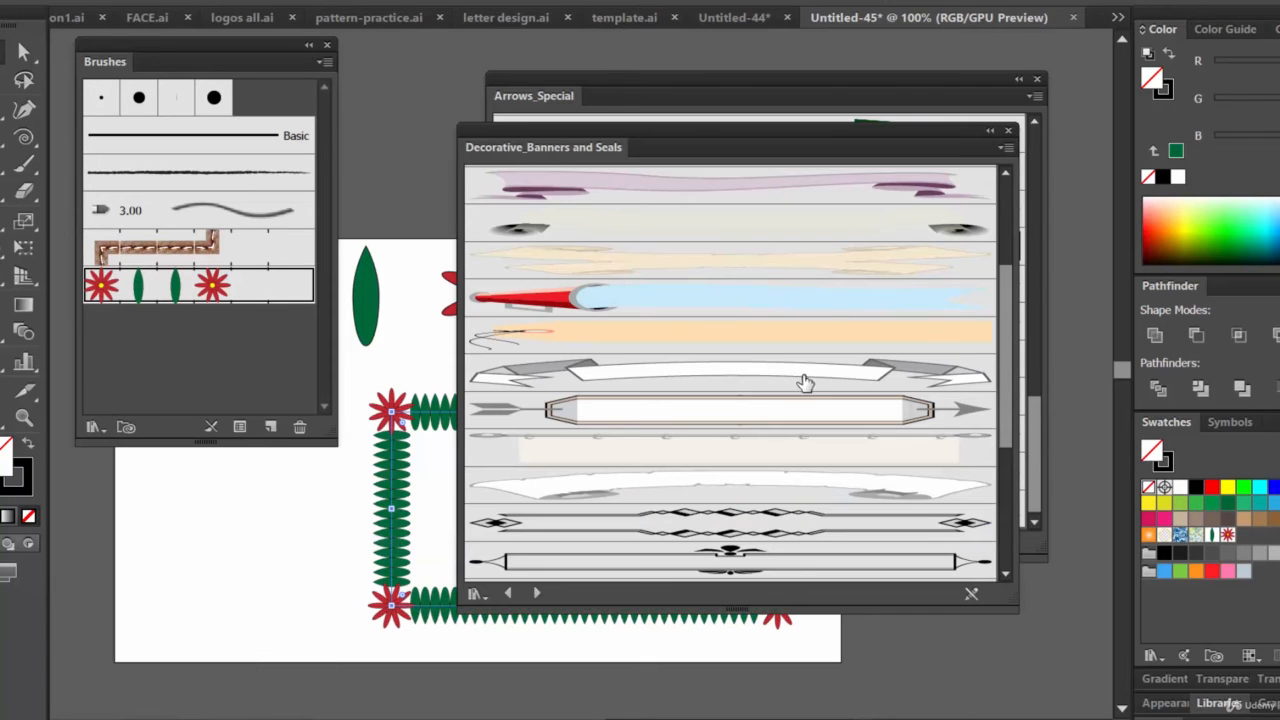
{"action": "scroll", "coordinate": [797, 383], "scroll_direction": "up", "scroll_amount": 2}
{"action": "scroll", "coordinate": [797, 383], "scroll_direction": "down", "scroll_amount": 4}
{"action": "scroll", "coordinate": [797, 383], "scroll_direction": "down", "scroll_amount": 5}
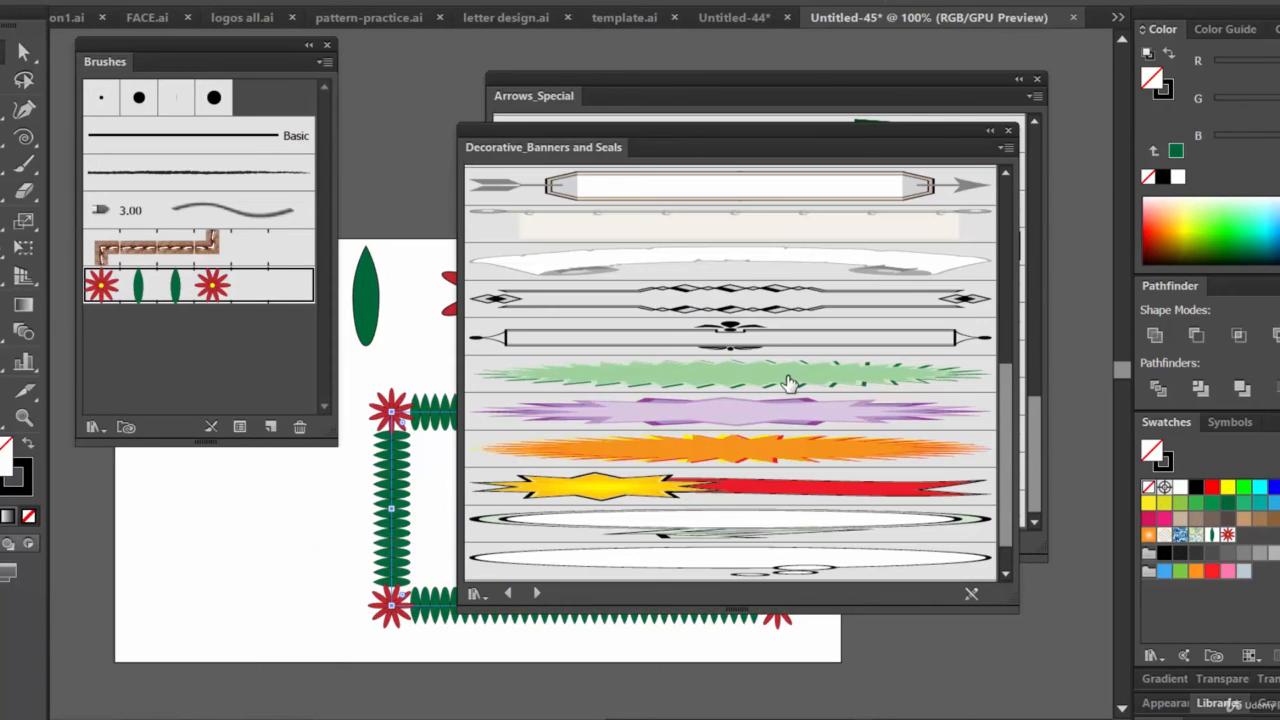
{"action": "left_click", "coordinate": [1008, 130]}
Open the Grunge brushes vector pack library, look through its brushes, and close it
{"action": "left_click", "coordinate": [86, 429]}
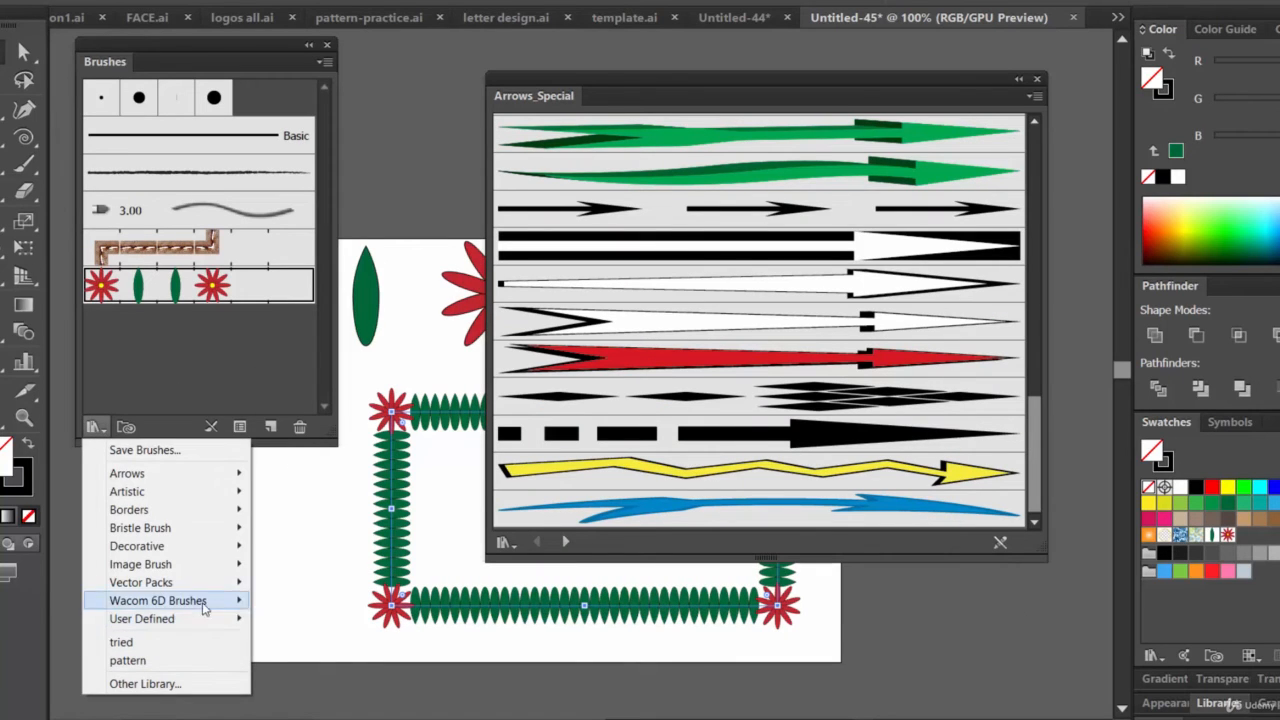
{"action": "mouse_move", "coordinate": [204, 607]}
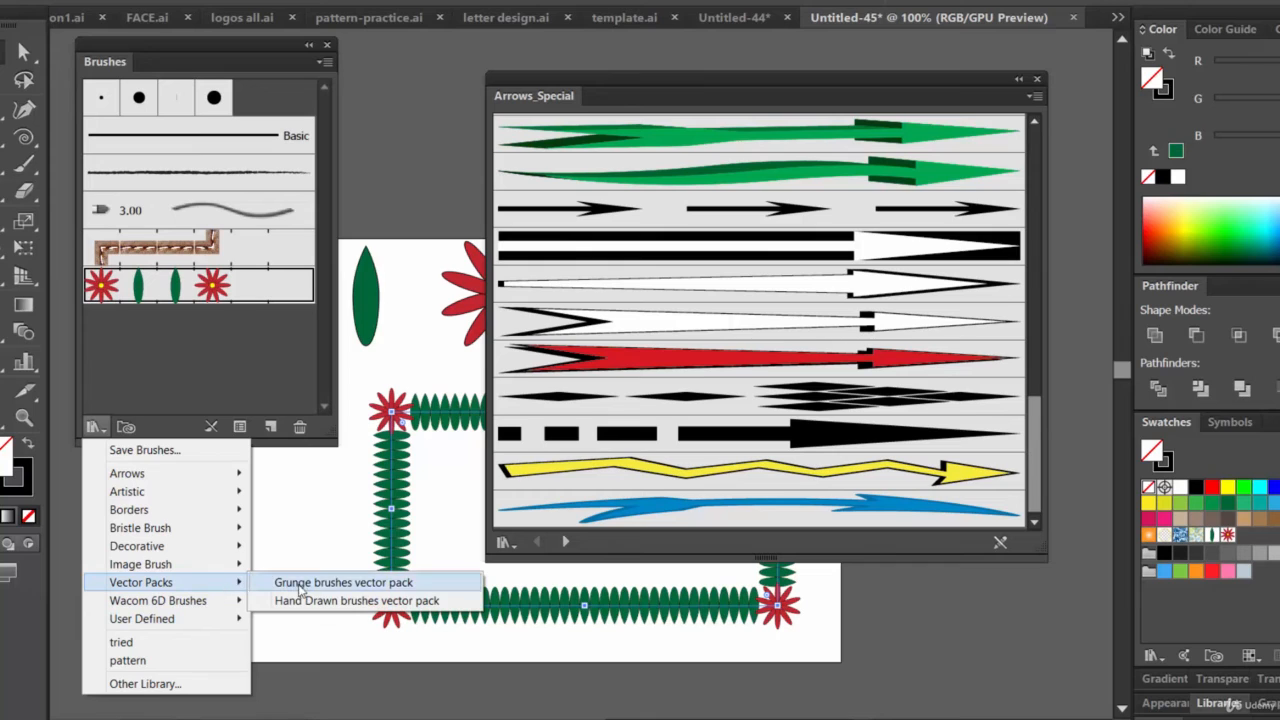
{"action": "left_click", "coordinate": [298, 584]}
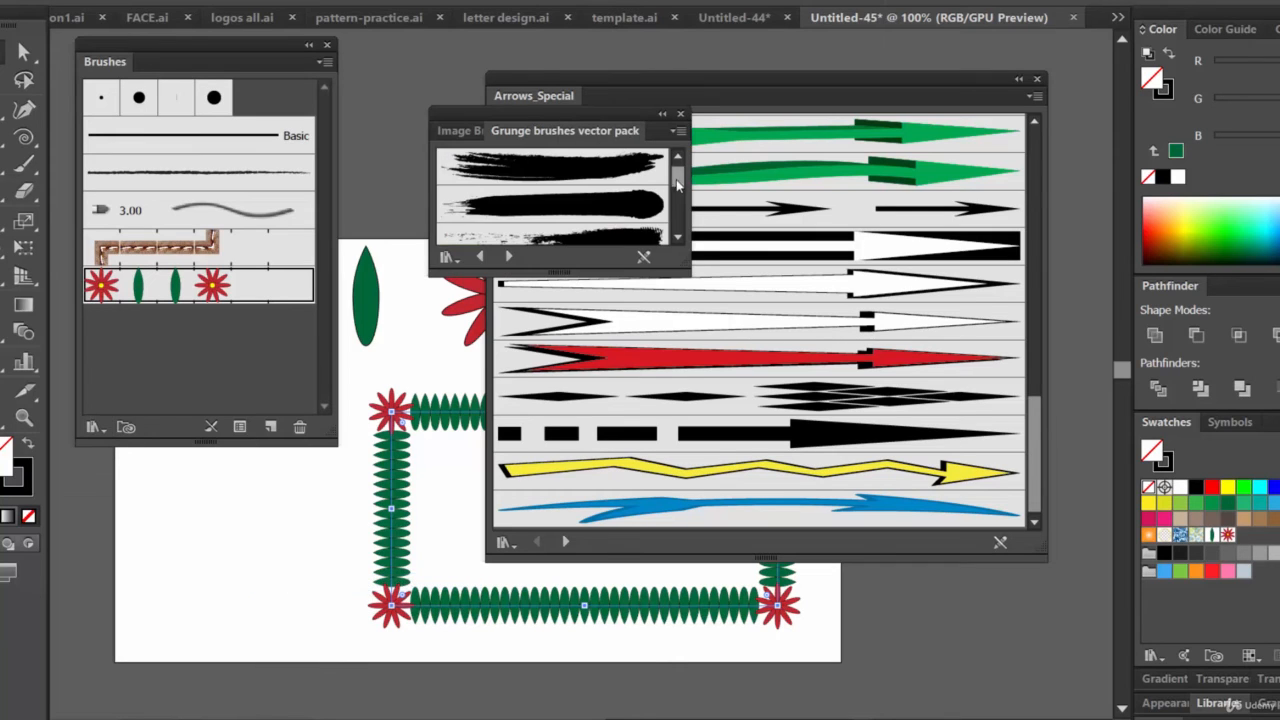
{"action": "left_click_drag", "start_coordinate": [678, 179], "coordinate": [690, 222]}
{"action": "left_click", "coordinate": [680, 114]}
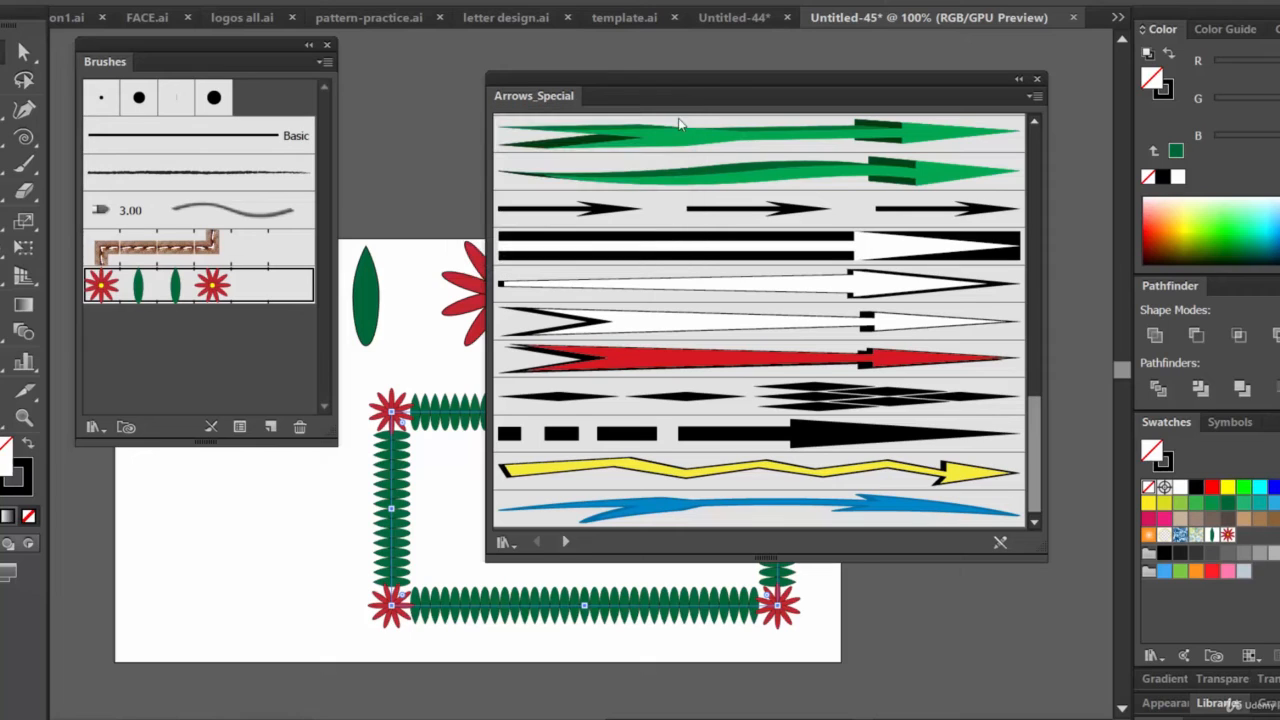
Open the Elegant Curl & Floral Brush Set library and make it persistent
{"action": "left_click", "coordinate": [94, 427]}
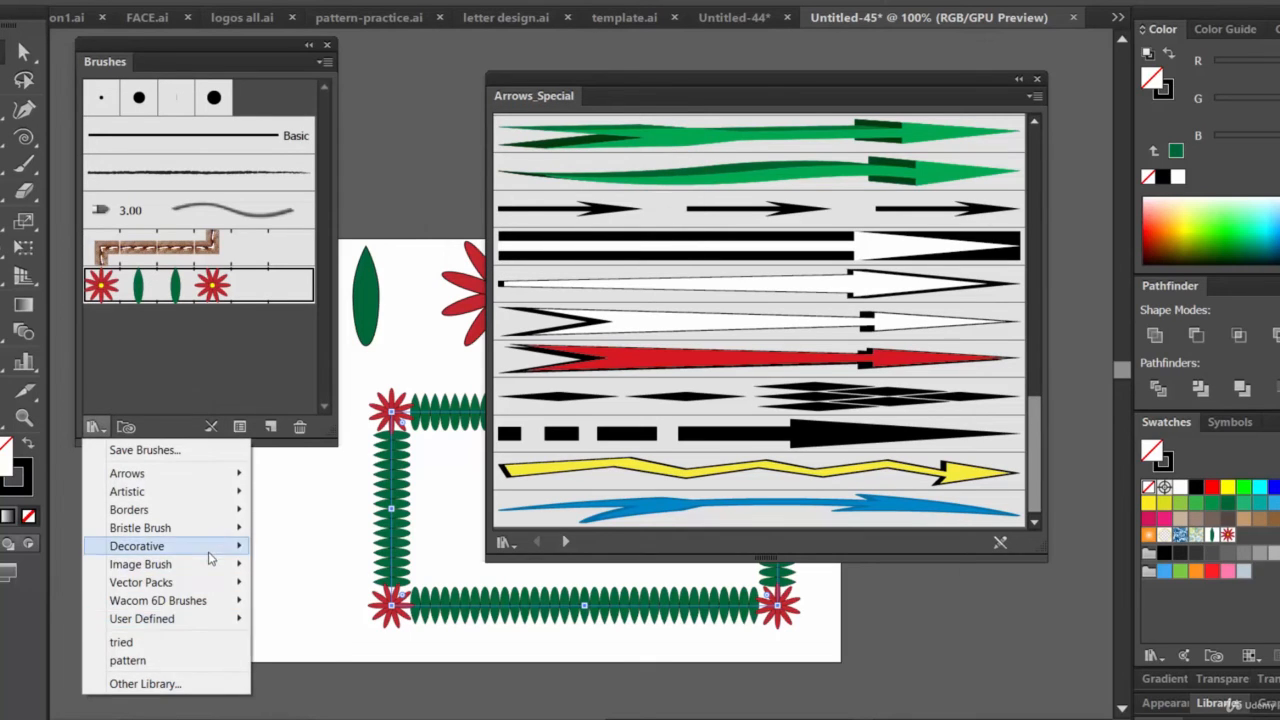
{"action": "mouse_move", "coordinate": [210, 548]}
{"action": "left_click", "coordinate": [312, 601]}
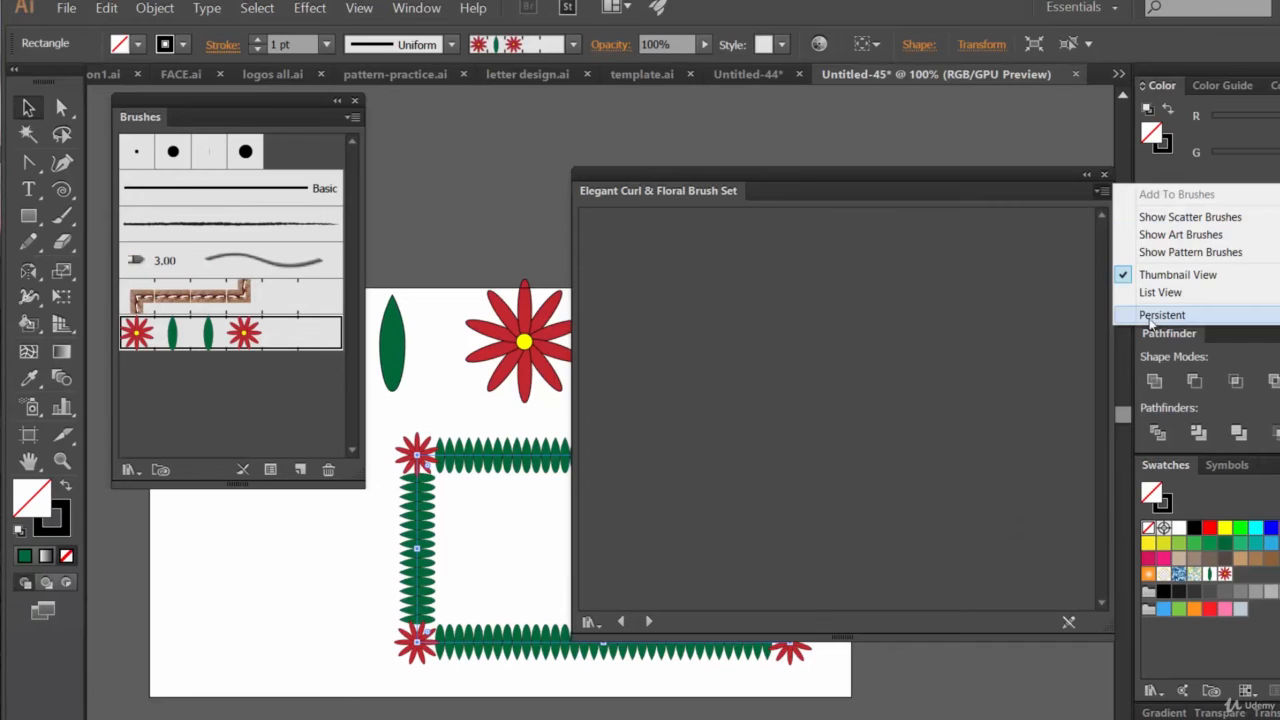
{"action": "left_click", "coordinate": [1157, 317]}
Show the pattern, art and scatter brushes in the Elegant Curl & Floral Brush Set library
{"action": "left_click", "coordinate": [1100, 191]}
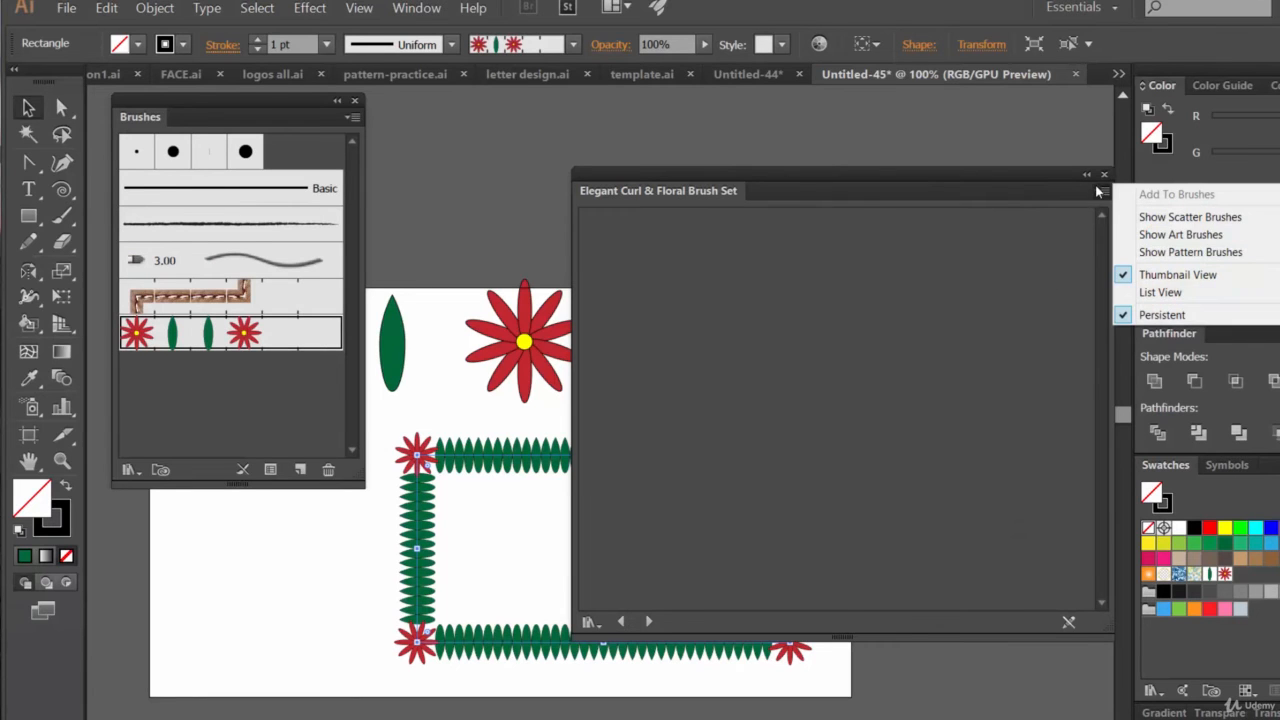
{"action": "left_click", "coordinate": [1150, 252]}
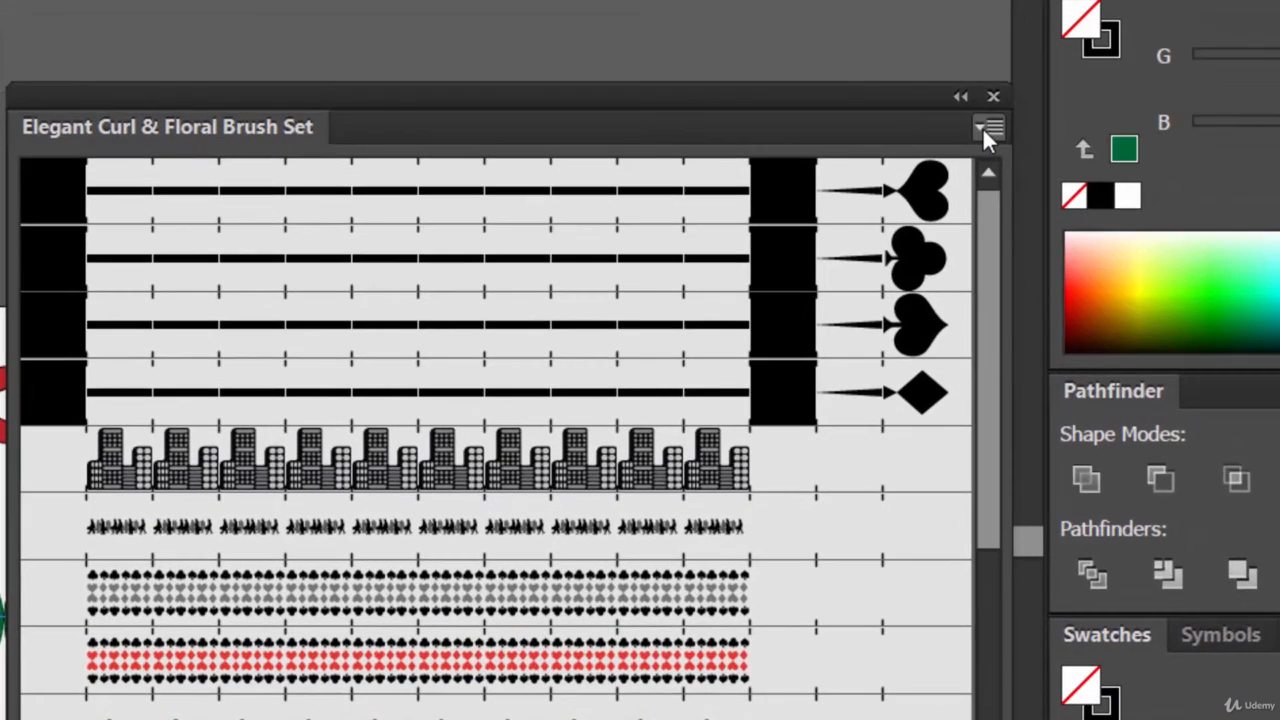
{"action": "left_click", "coordinate": [985, 128]}
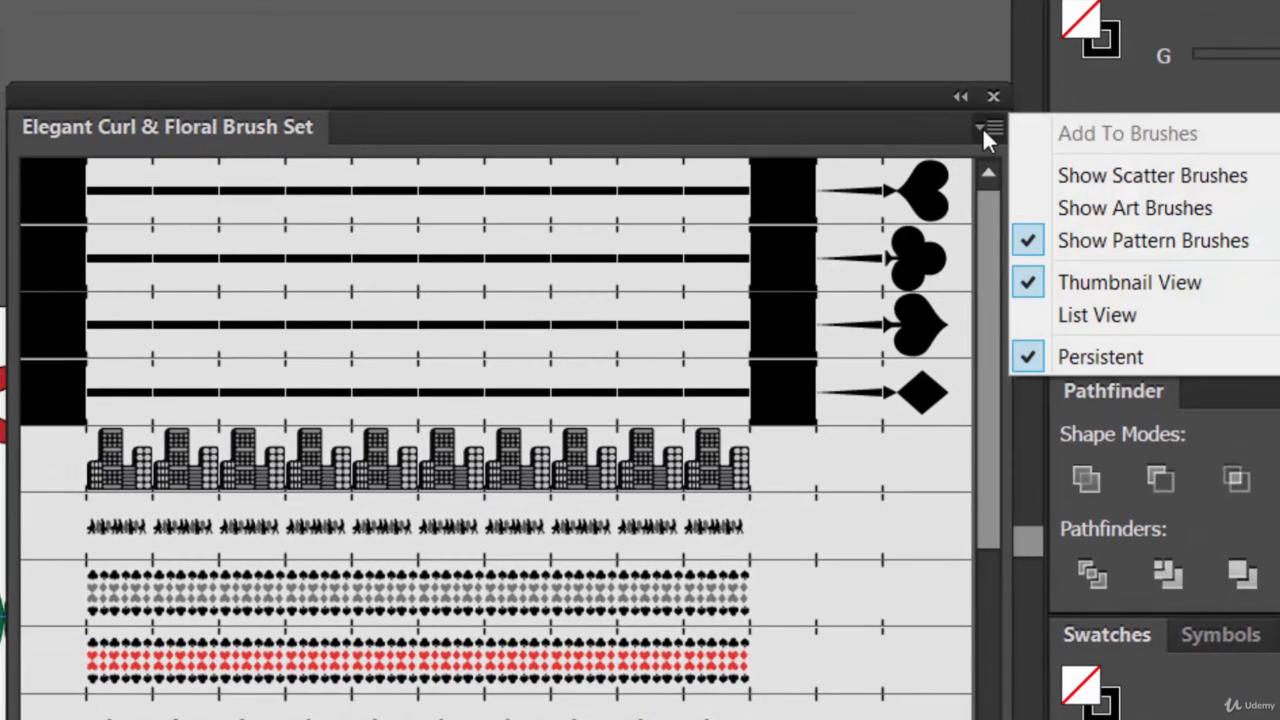
{"action": "left_click", "coordinate": [1014, 208]}
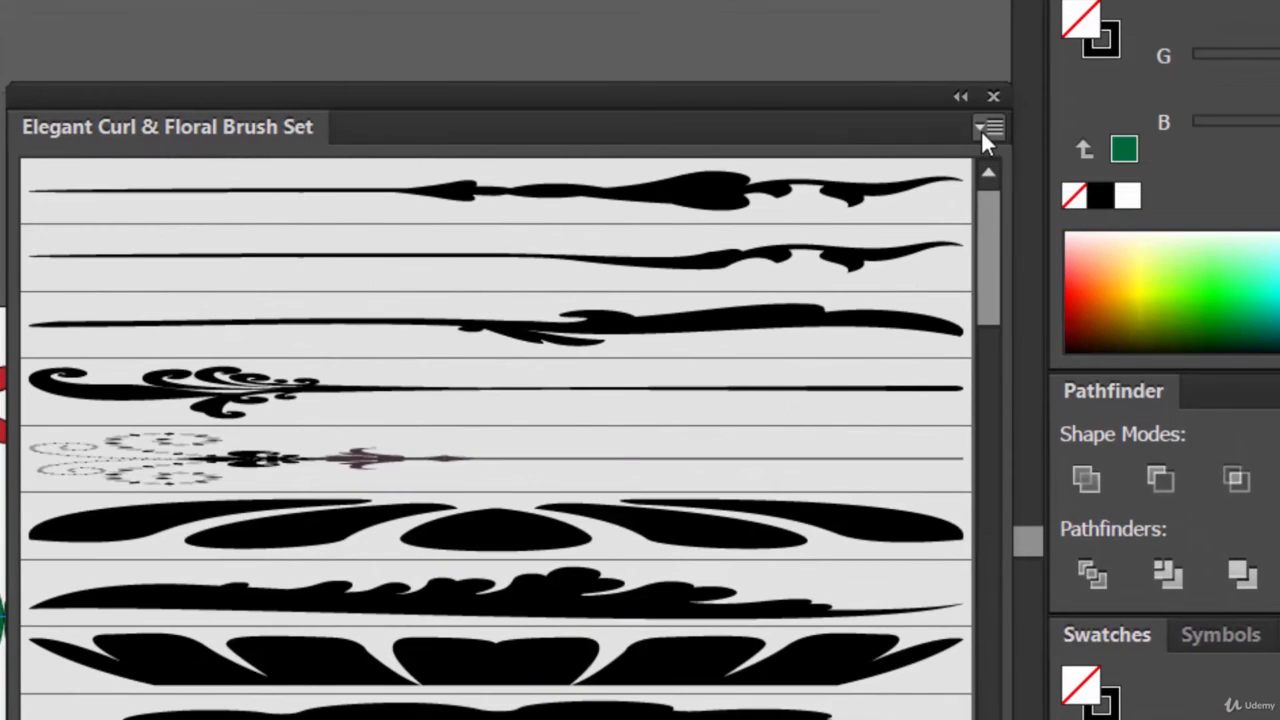
{"action": "left_click", "coordinate": [982, 130]}
{"action": "left_click", "coordinate": [1014, 174]}
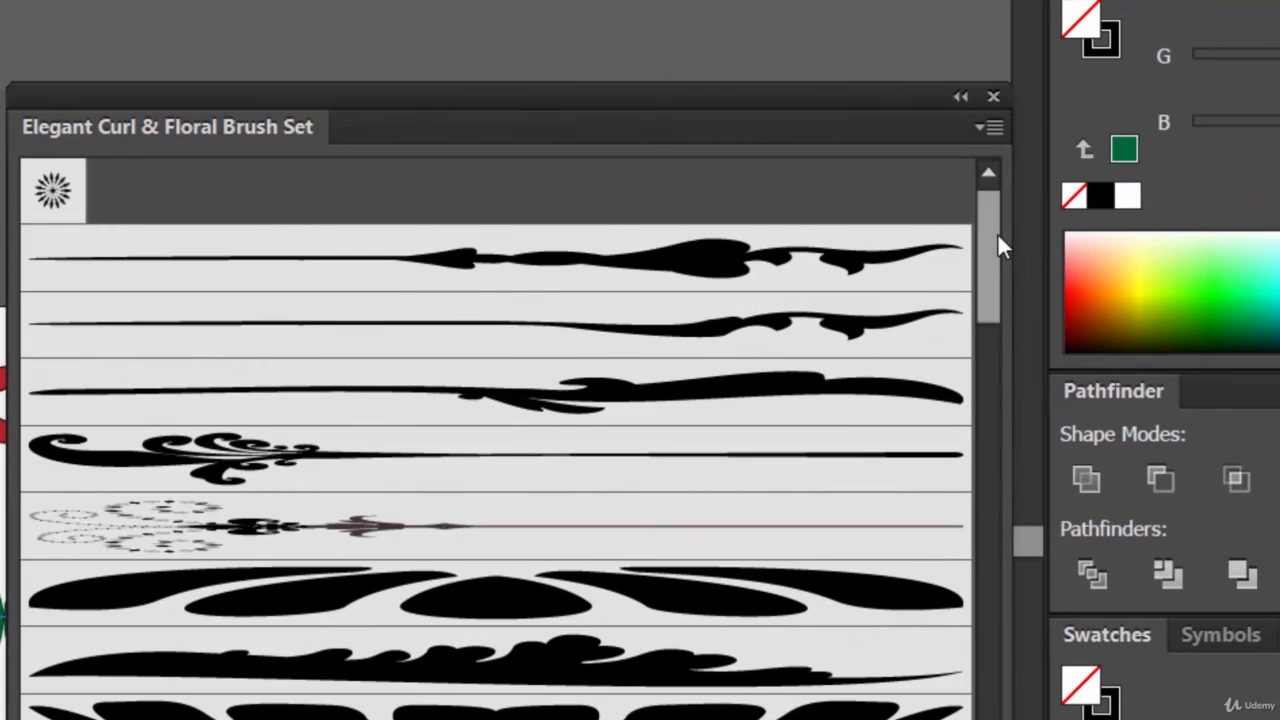
{"action": "left_click", "coordinate": [992, 127]}
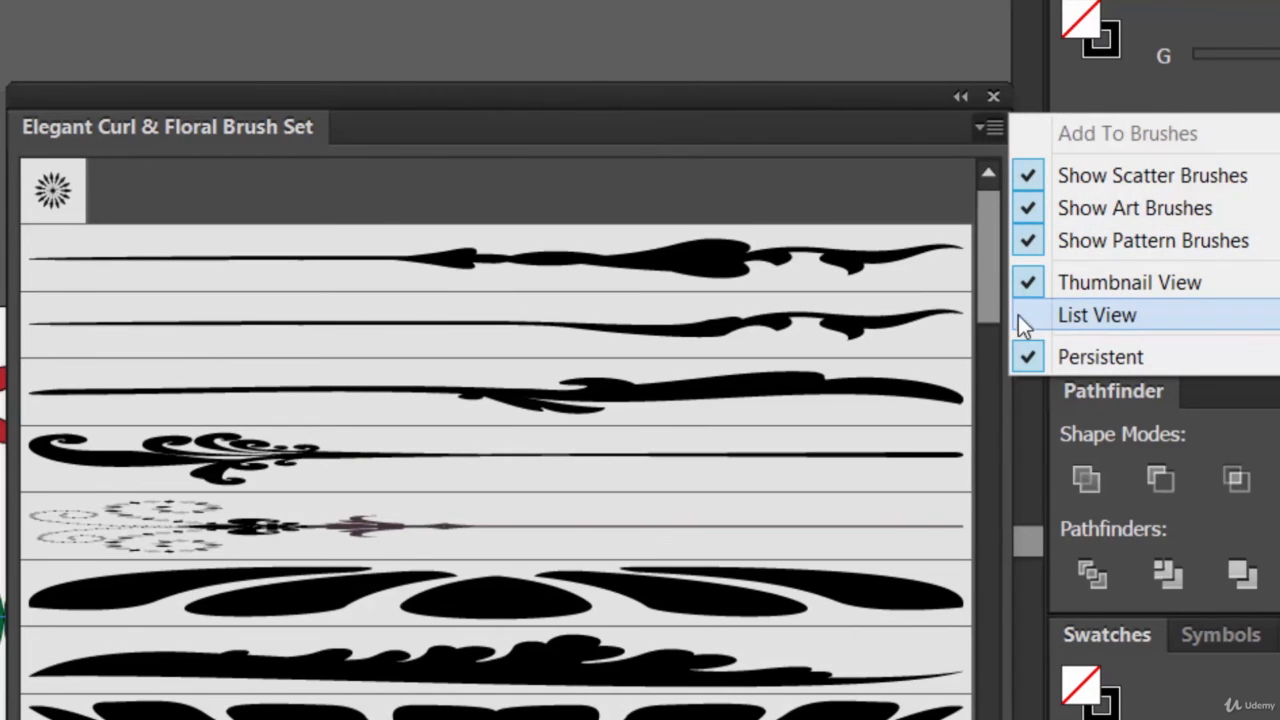
{"action": "left_click", "coordinate": [847, 158]}
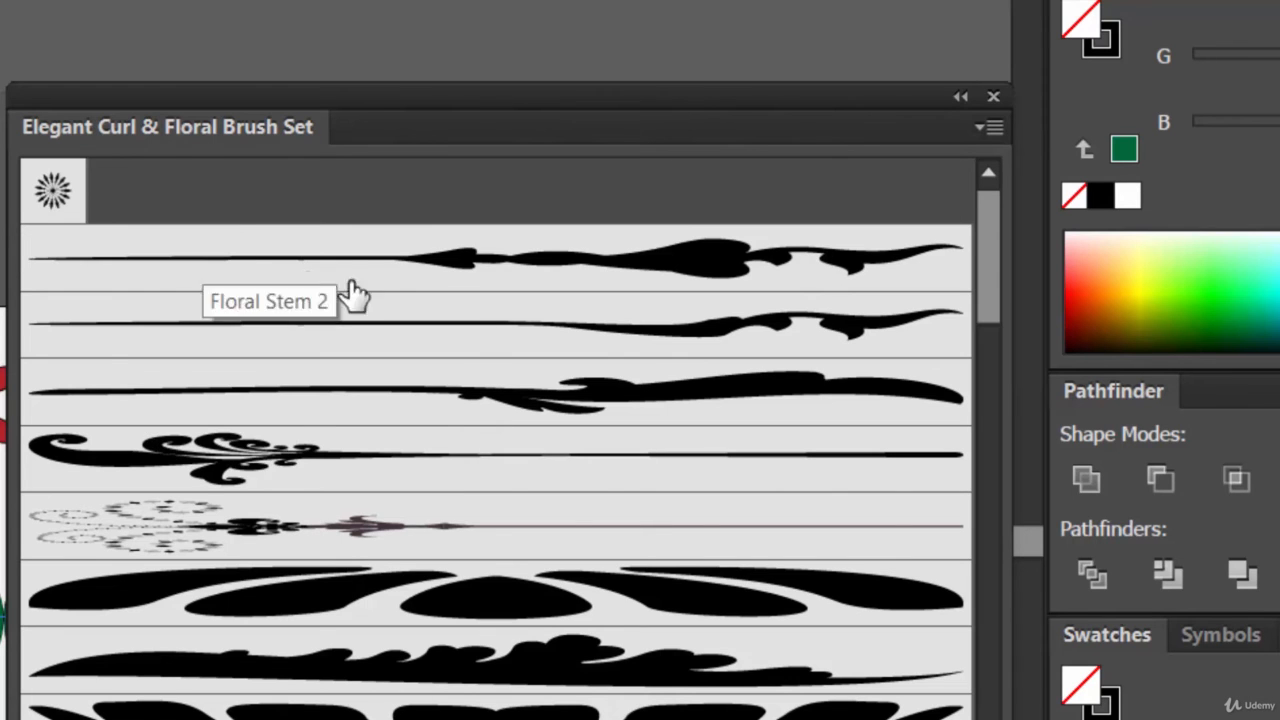
Try black floral art brushes from the Elegant Curl & Floral Brush Set on the rectangle's border
{"action": "mouse_move", "coordinate": [1000, 266]}
{"action": "left_mouse_down"}
{"action": "mouse_move", "coordinate": [1020, 435]}
{"action": "mouse_move", "coordinate": [1012, 610]}
{"action": "mouse_move", "coordinate": [962, 234]}
{"action": "left_mouse_up"}
{"action": "left_click", "coordinate": [600, 572]}
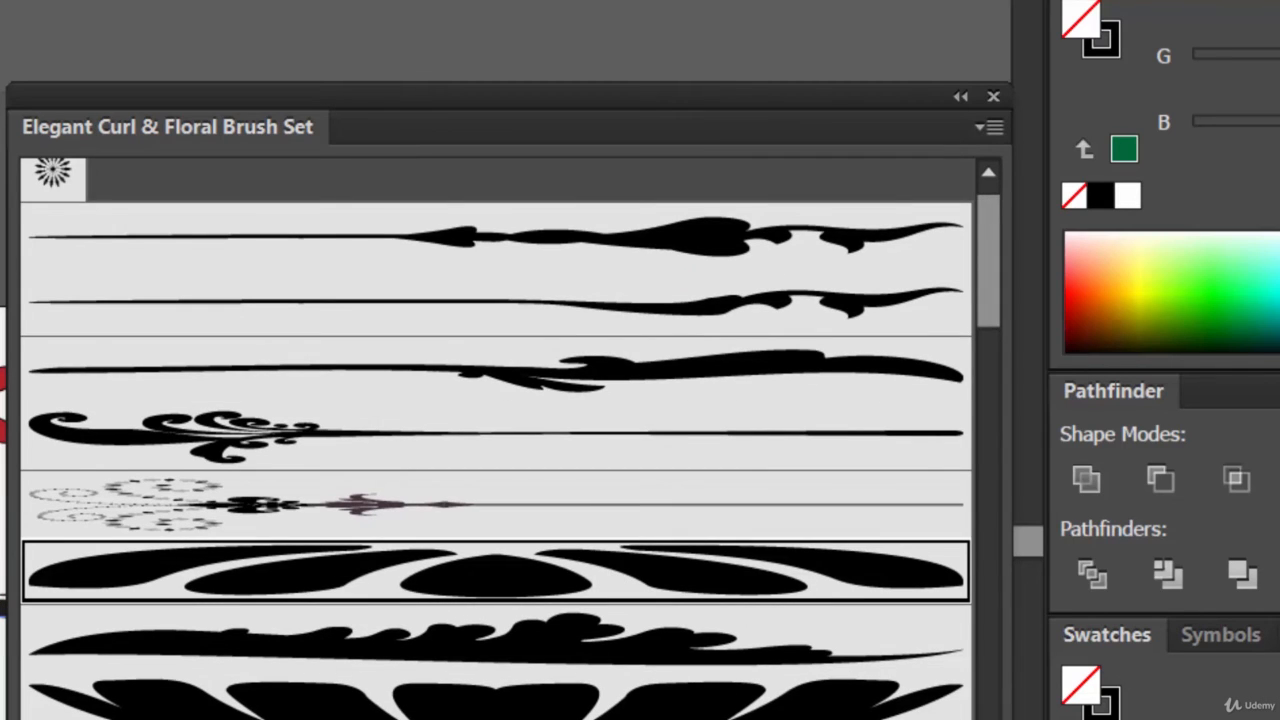
{"action": "left_click_drag", "start_coordinate": [617, 103], "coordinate": [1279, 450]}
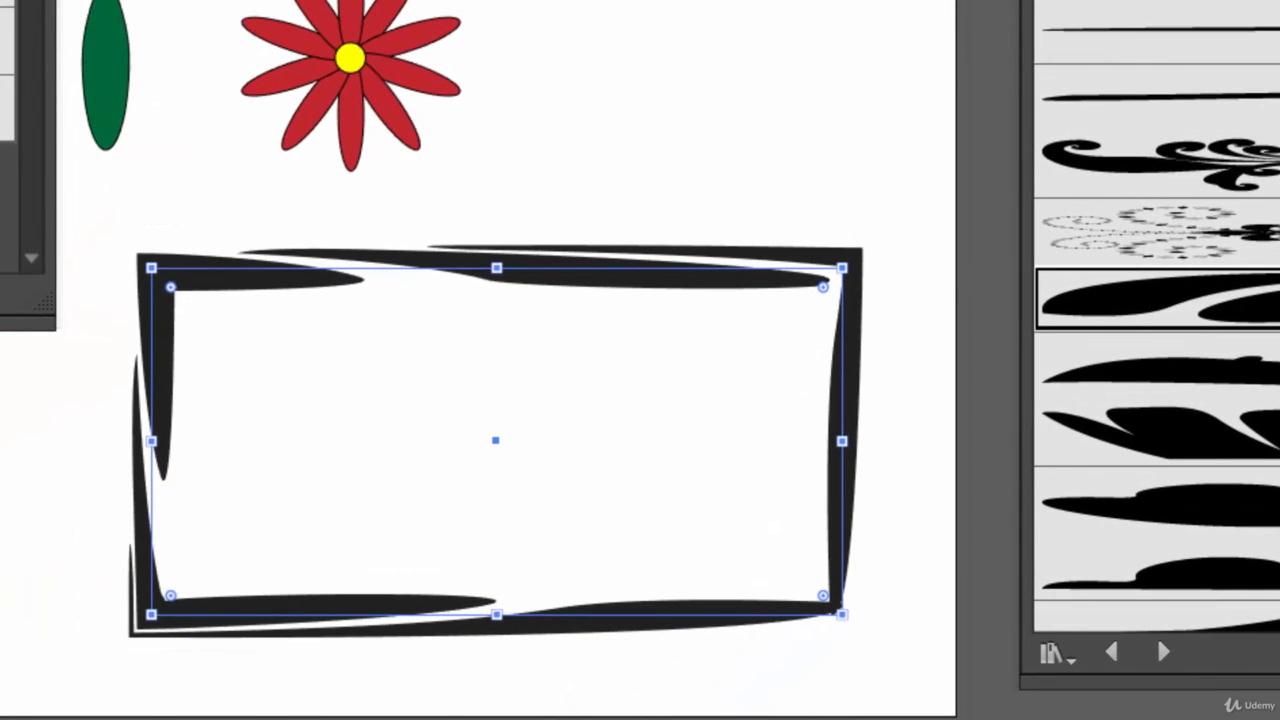
{"action": "left_click", "coordinate": [1156, 365]}
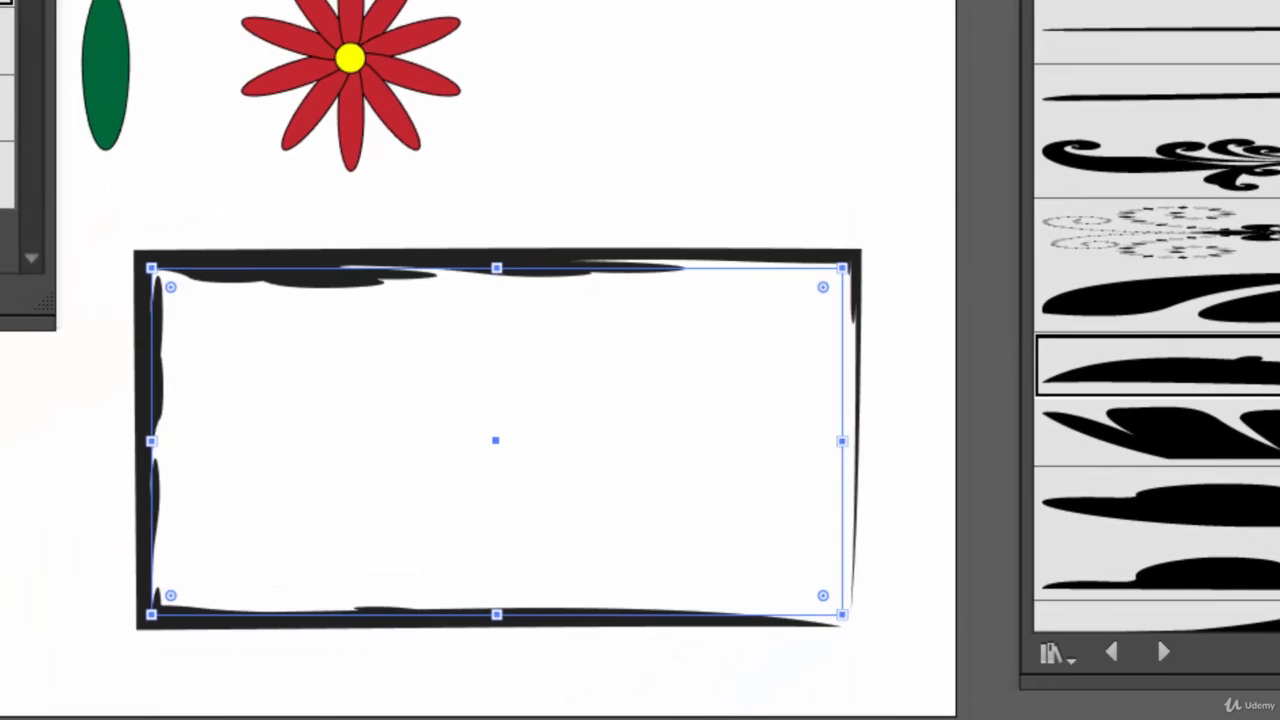
{"action": "left_click", "coordinate": [853, 190]}
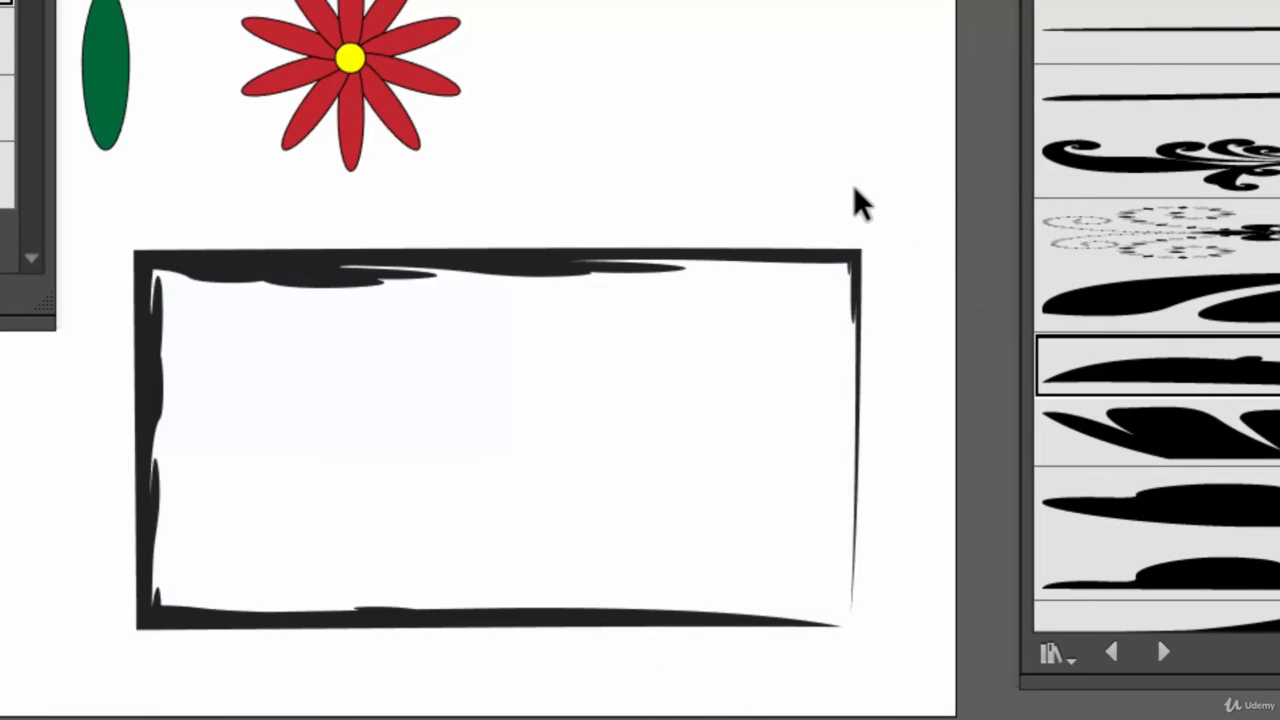
{"action": "left_click", "coordinate": [1156, 432]}
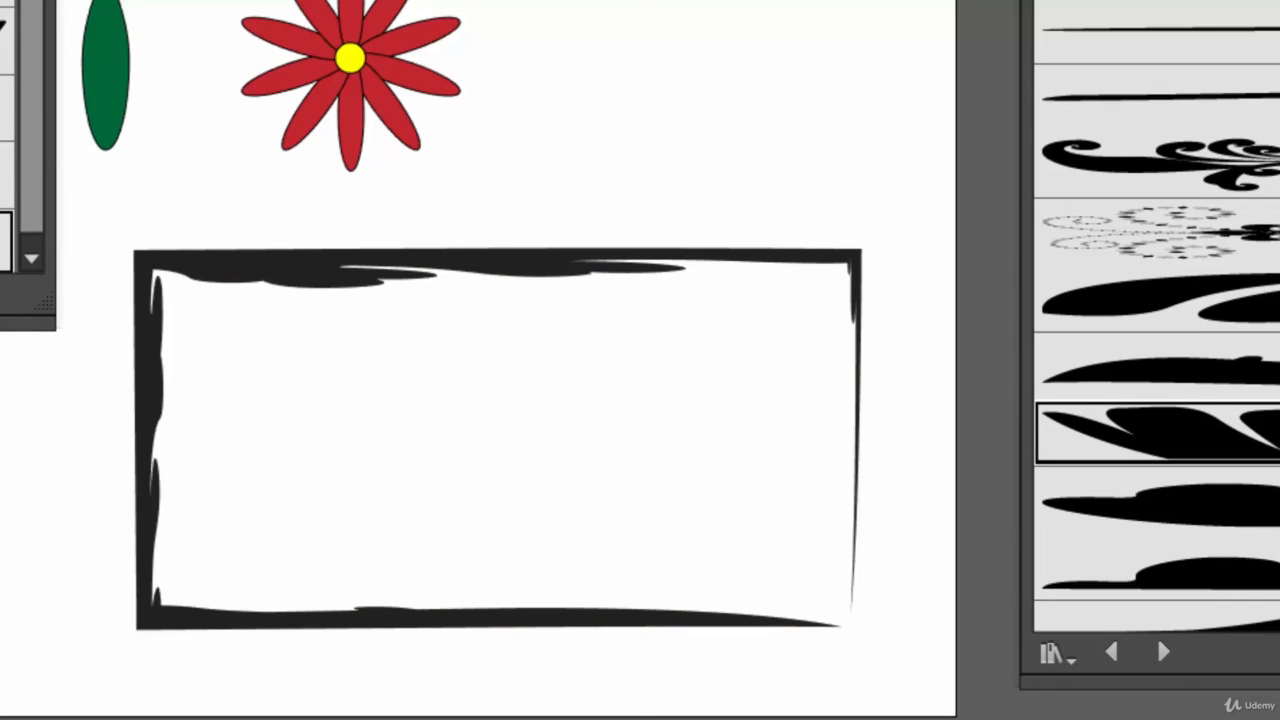
Reapply the flower-and-leaf pattern brush to the rectangle and deselect it
{"action": "left_click", "coordinate": [357, 280]}
{"action": "left_click", "coordinate": [8, 240]}
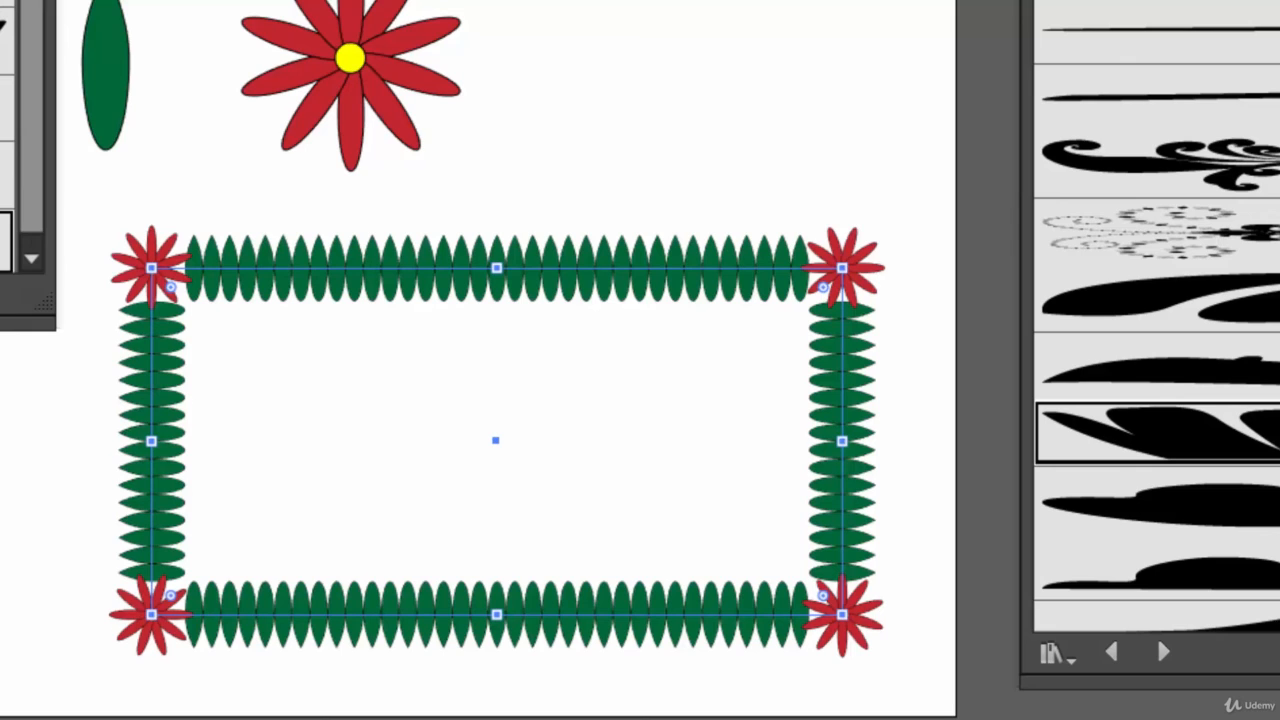
{"action": "left_click", "coordinate": [684, 181]}
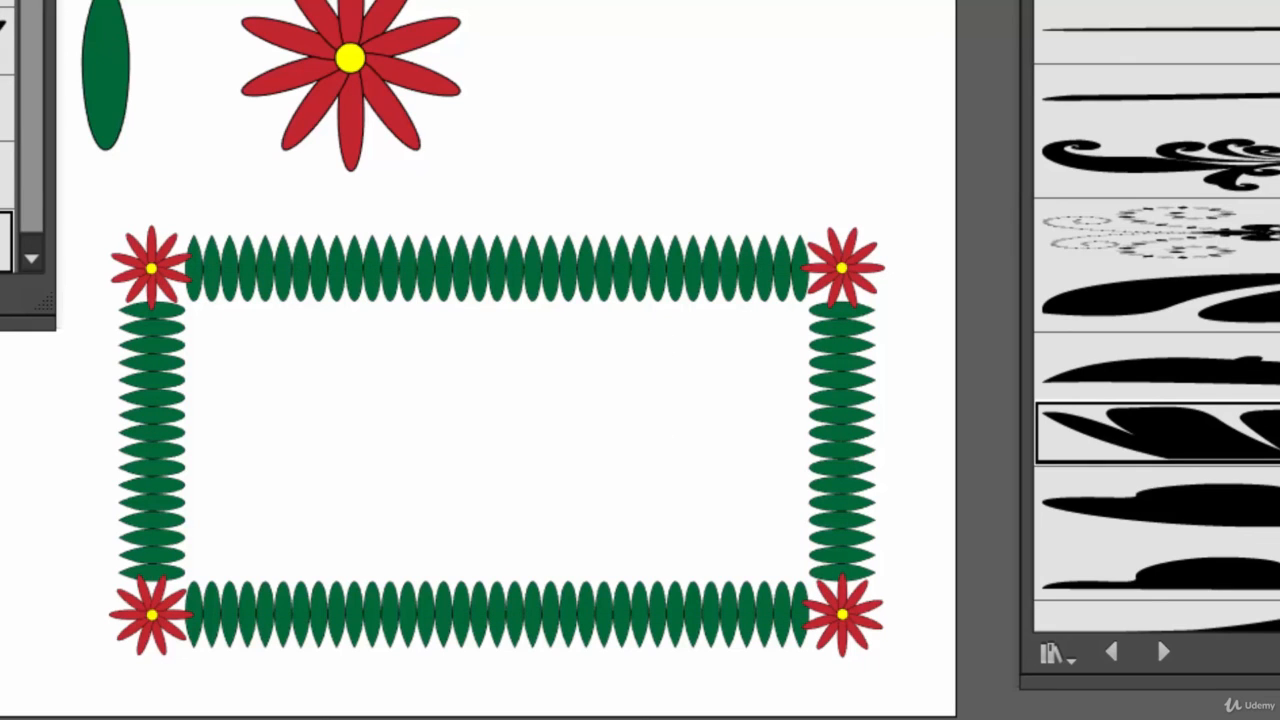
Move the Elegant Curl & Floral Brush Set library slightly away from the artboard and look through its brushes
{"action": "mouse_move", "coordinate": [1156, 634]}
{"action": "left_mouse_down"}
{"action": "mouse_move", "coordinate": [529, 627]}
{"action": "mouse_move", "coordinate": [452, 500]}
{"action": "mouse_move", "coordinate": [1142, 666]}
{"action": "mouse_move", "coordinate": [1218, 638]}
{"action": "left_mouse_up"}
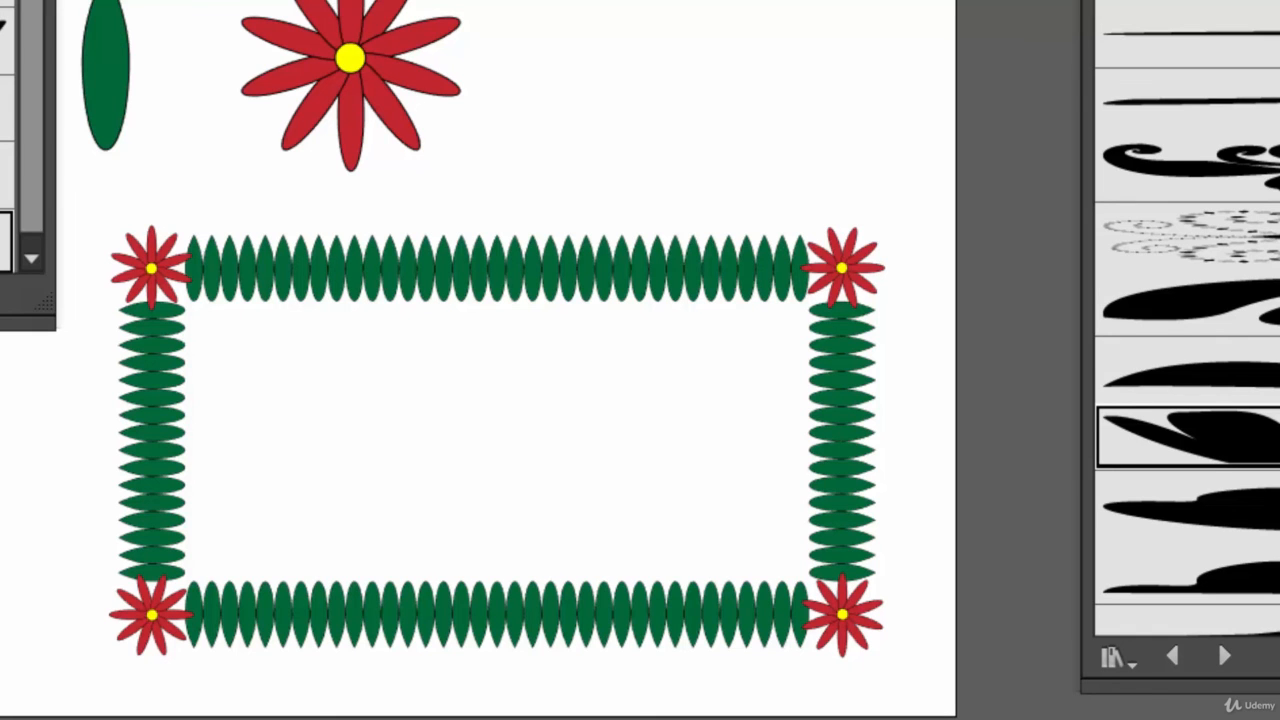
{"action": "left_click_drag", "start_coordinate": [1279, 60], "coordinate": [1005, 0]}
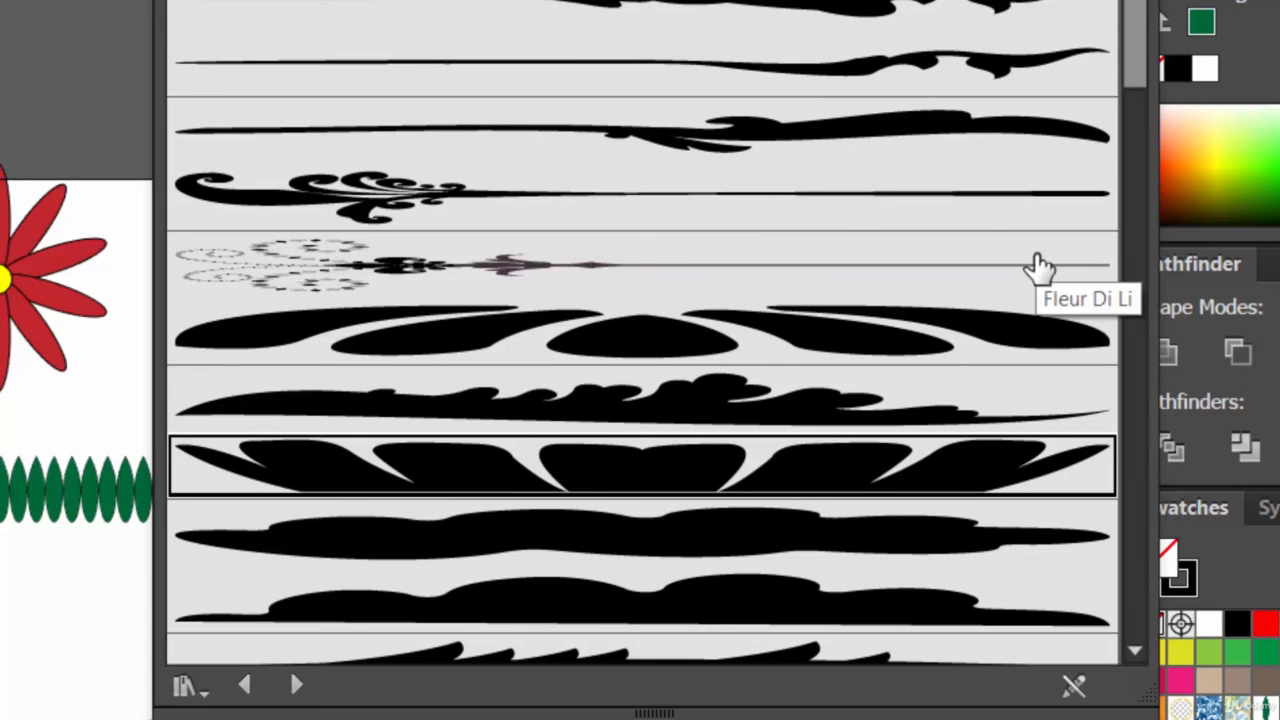
{"action": "left_click_drag", "start_coordinate": [1126, 24], "coordinate": [1162, 171]}
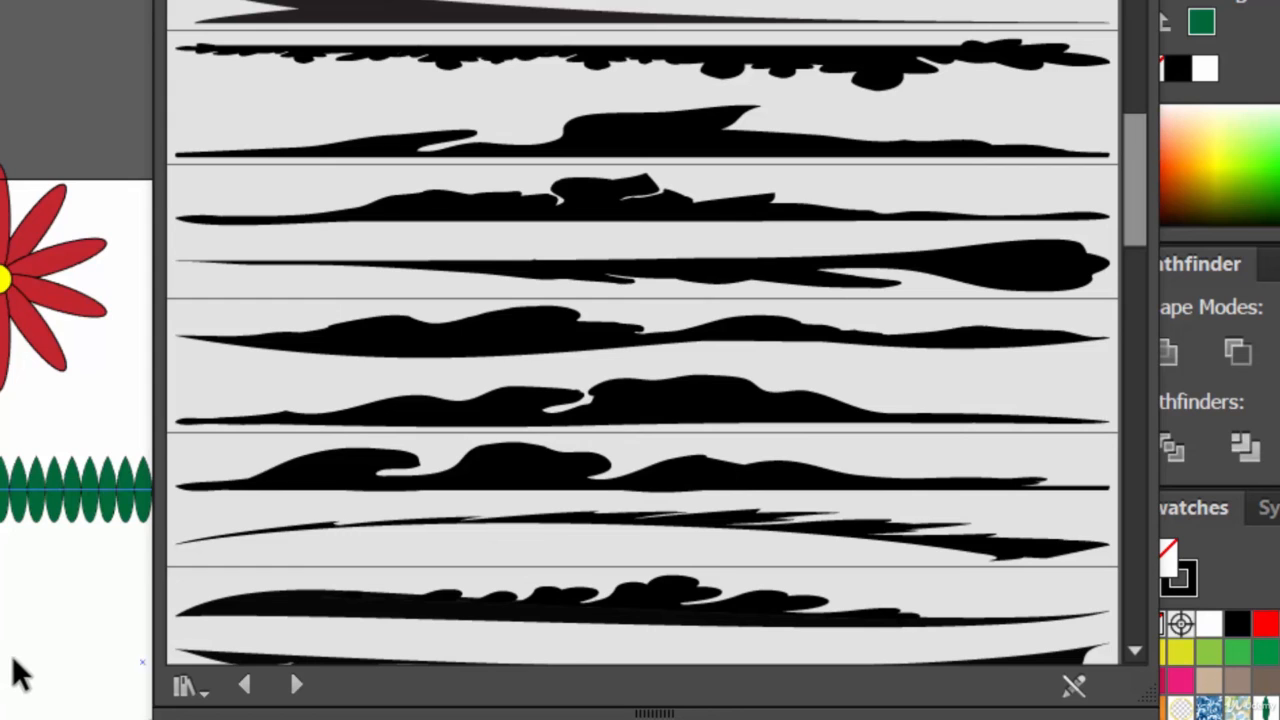
{"action": "mouse_move", "coordinate": [1140, 168]}
{"action": "left_mouse_down"}
{"action": "mouse_move", "coordinate": [1160, 250]}
{"action": "mouse_move", "coordinate": [1146, 291]}
{"action": "mouse_move", "coordinate": [1157, 216]}
{"action": "mouse_move", "coordinate": [1165, 310]}
{"action": "mouse_move", "coordinate": [1140, 544]}
{"action": "mouse_move", "coordinate": [1139, 5]}
{"action": "left_mouse_up"}
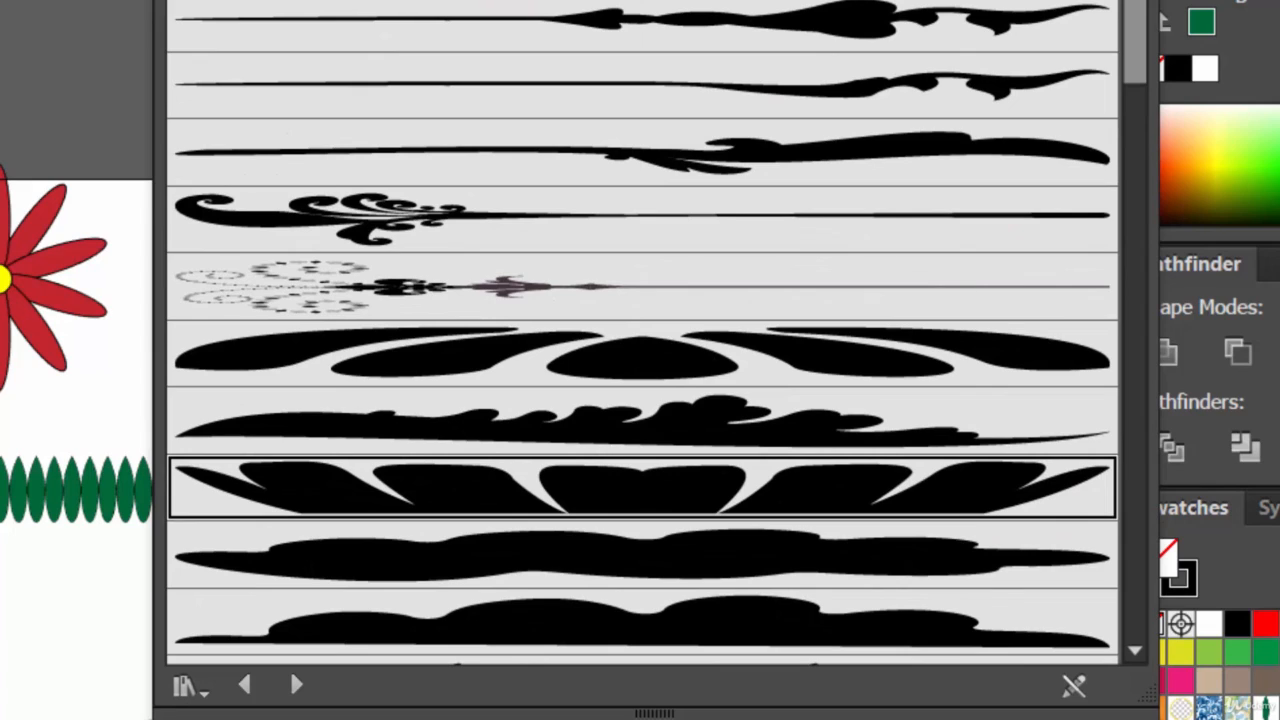